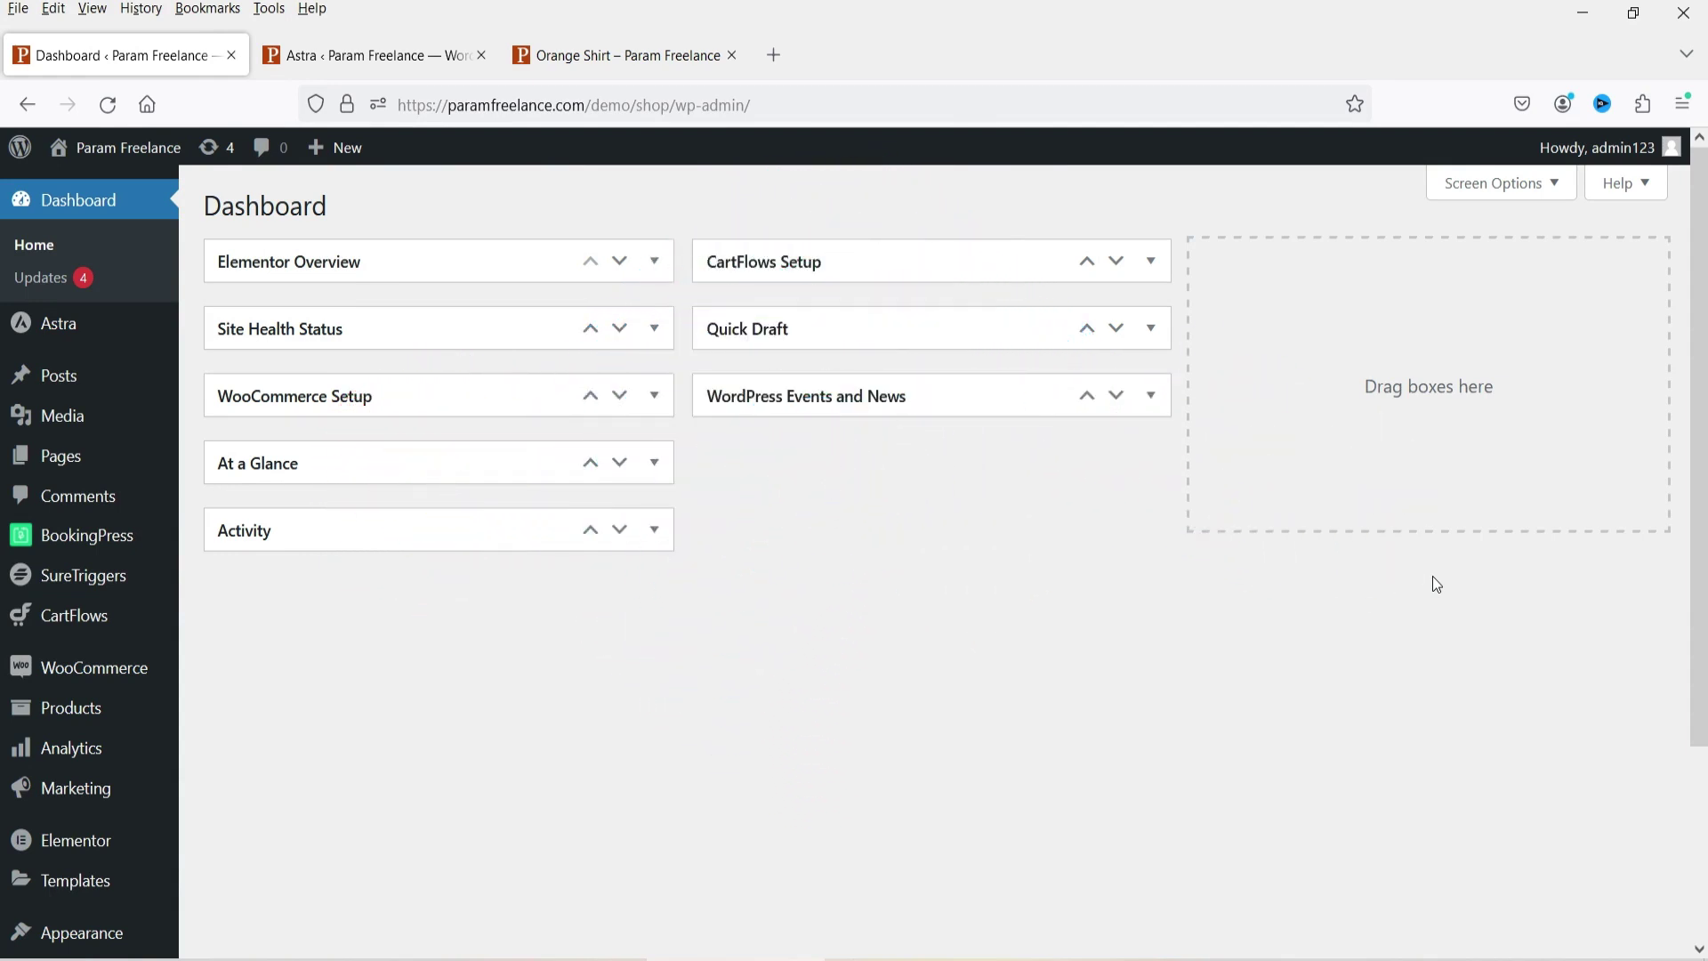
# On the Orange Shirt product page, view the Color dropdown options and close them without choosing.
pyautogui.click(607, 57)
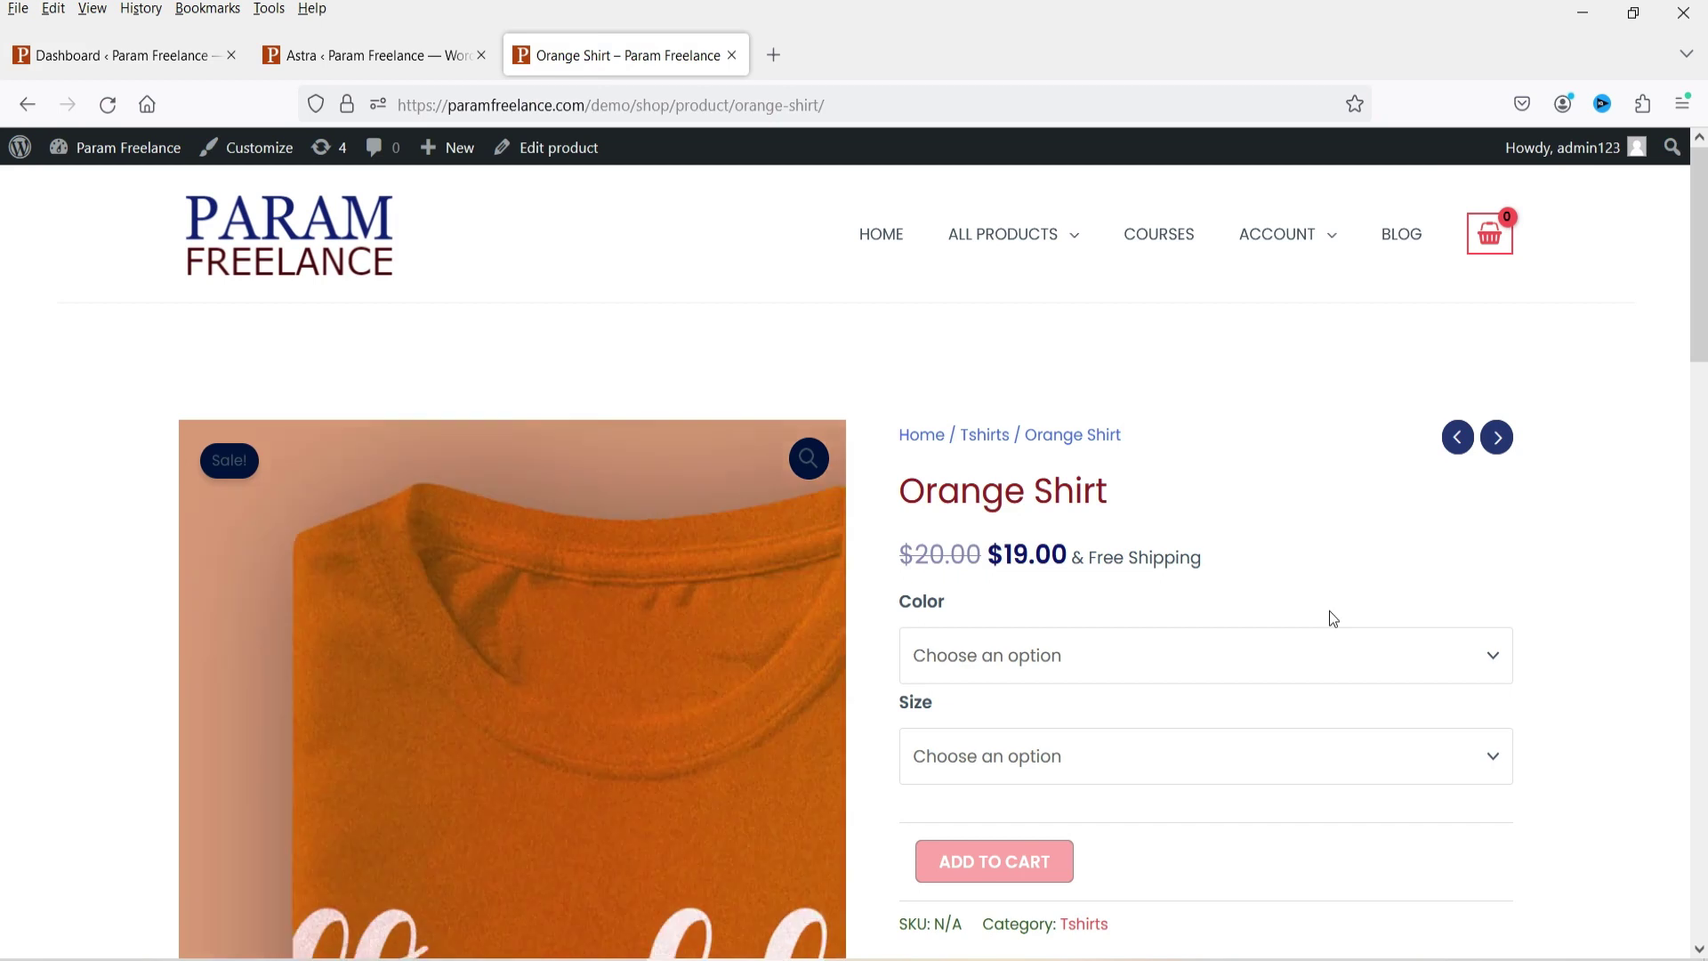
pyautogui.scroll(-3, 1601, 467)
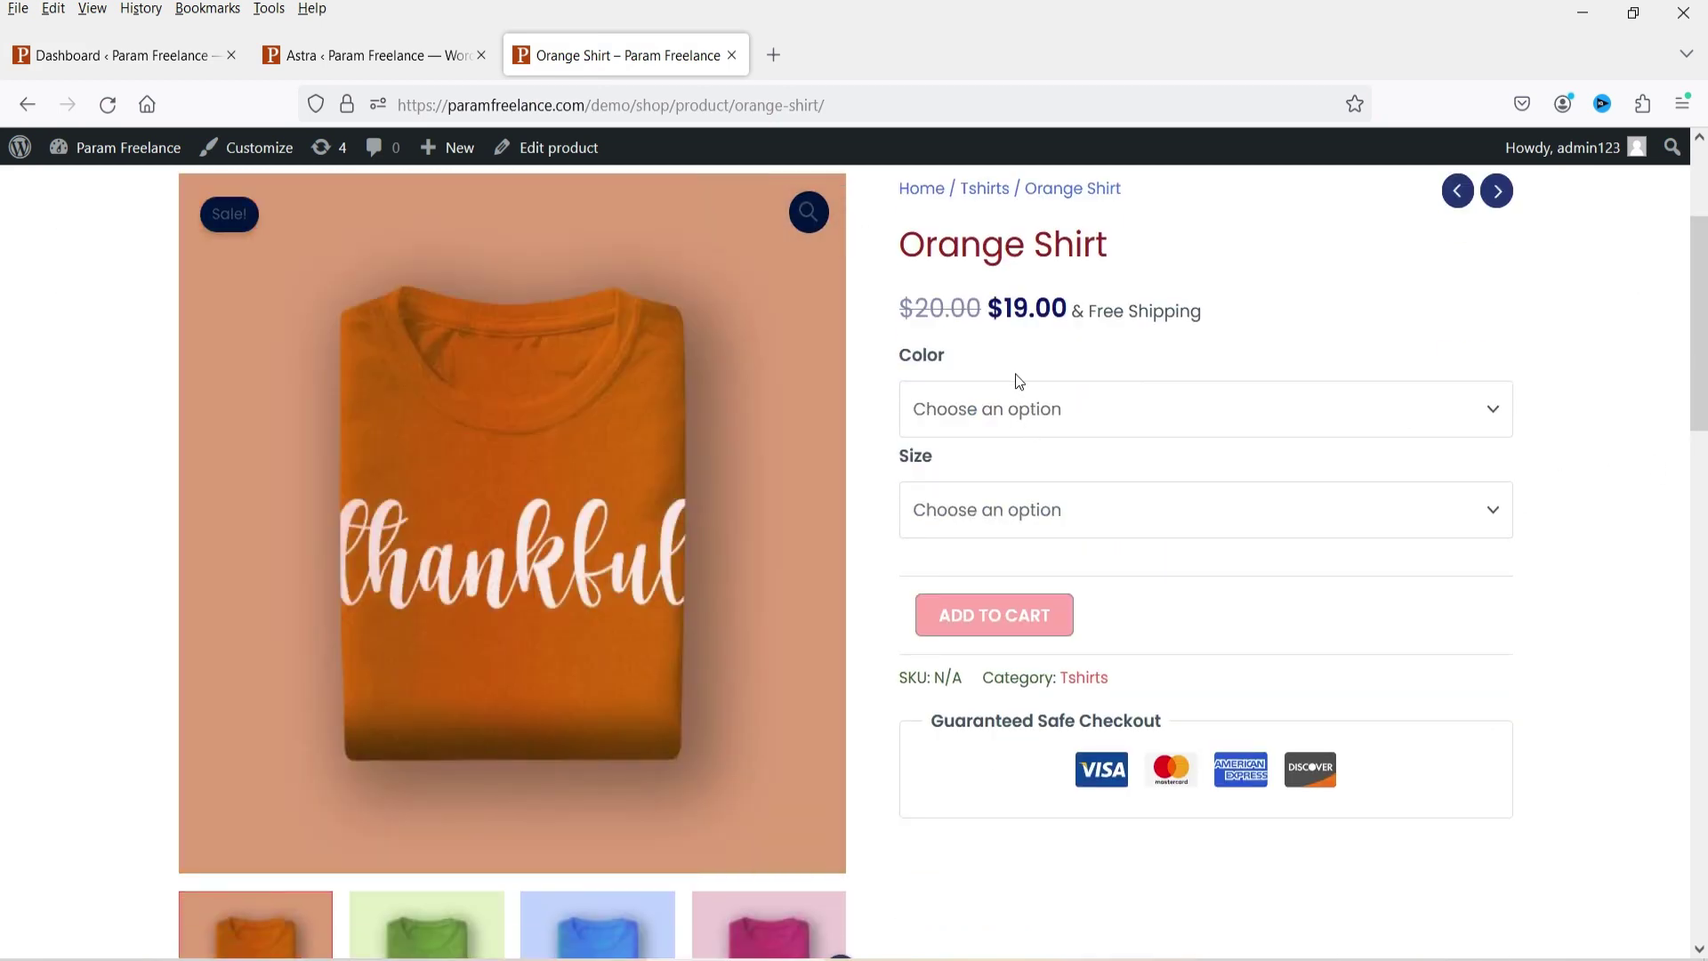
pyautogui.click(1054, 410)
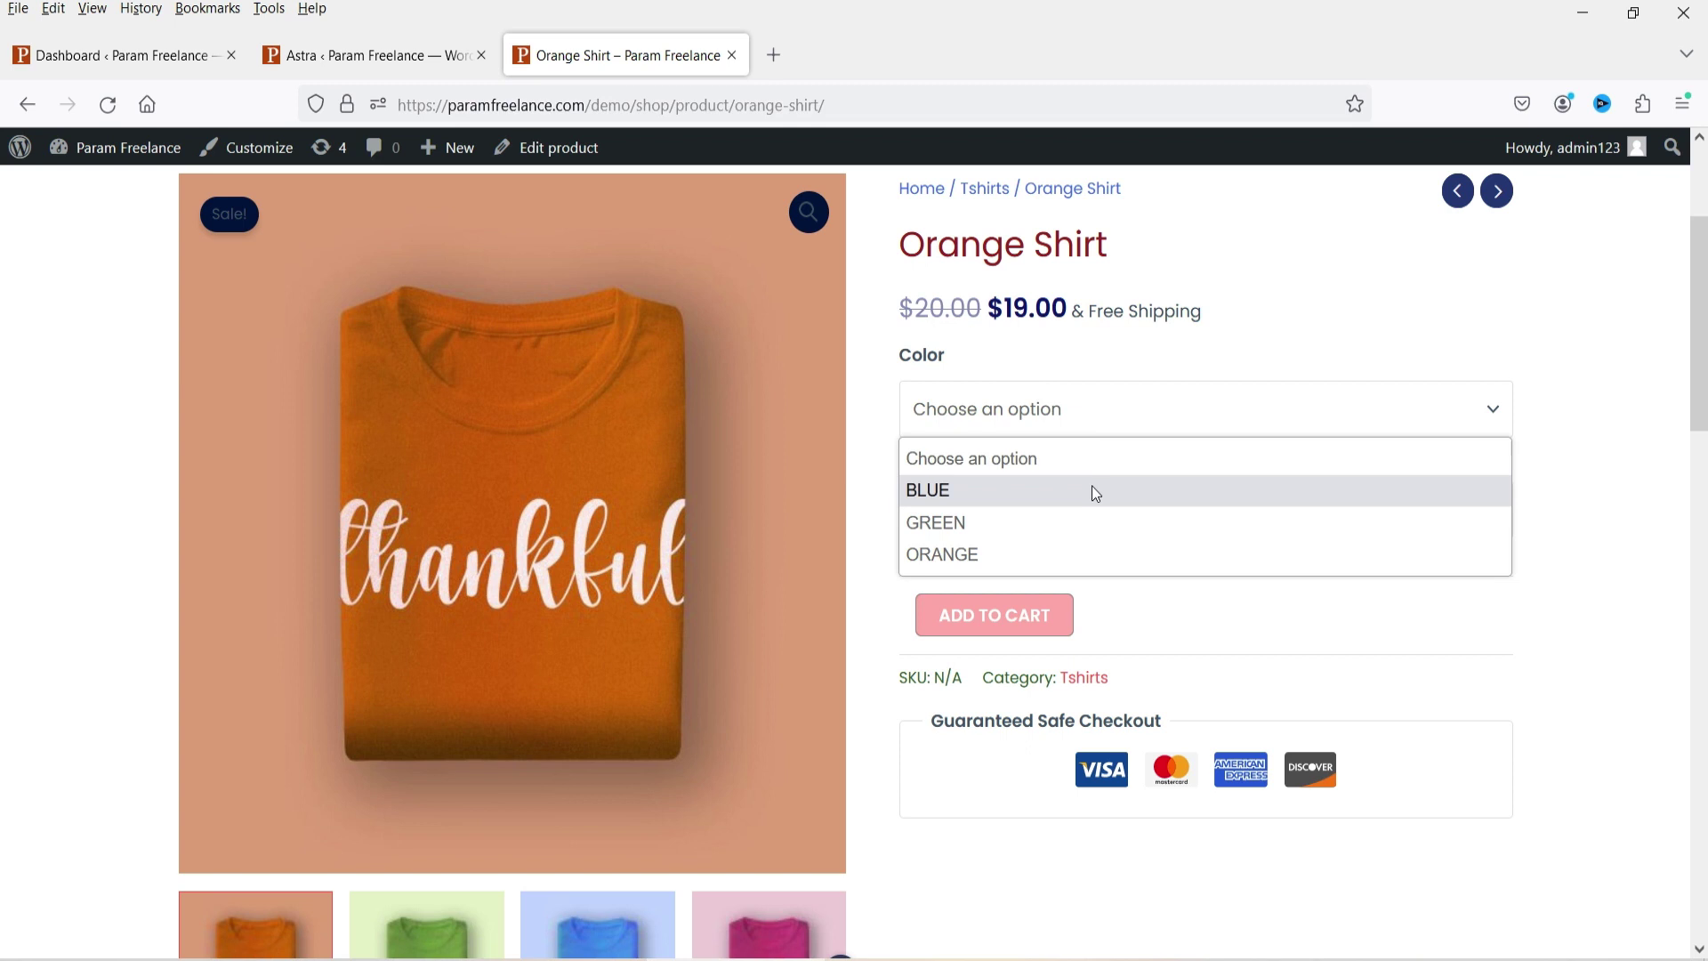
pyautogui.click(1630, 495)
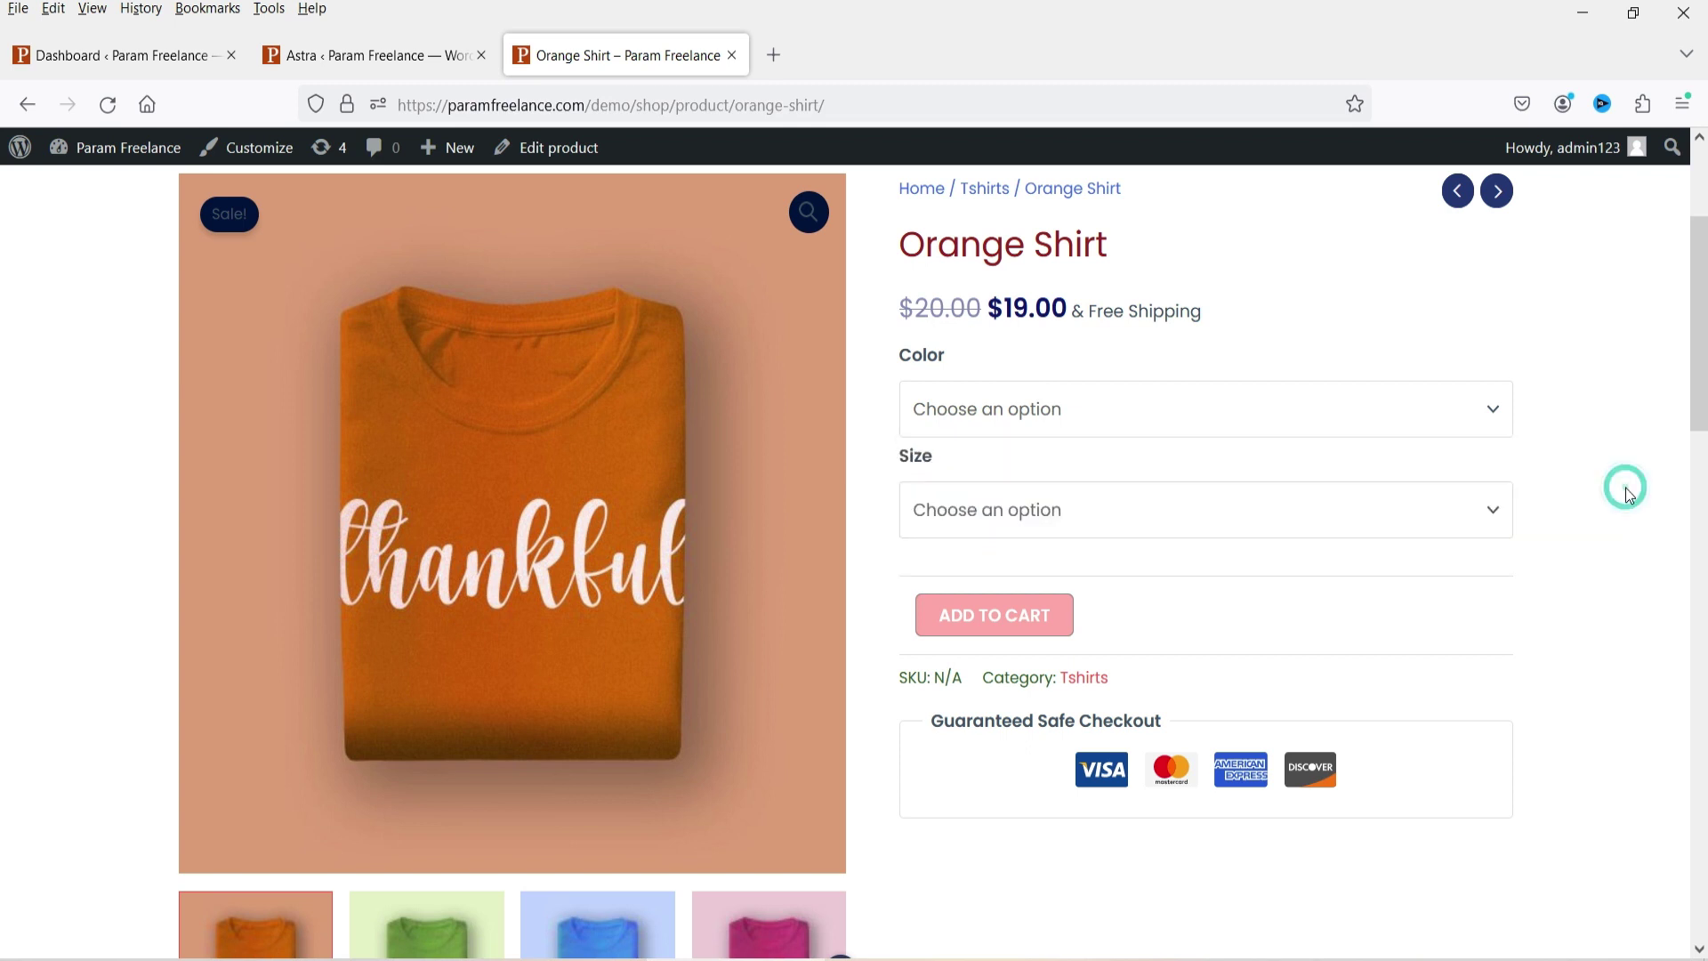
pyautogui.click(1084, 408)
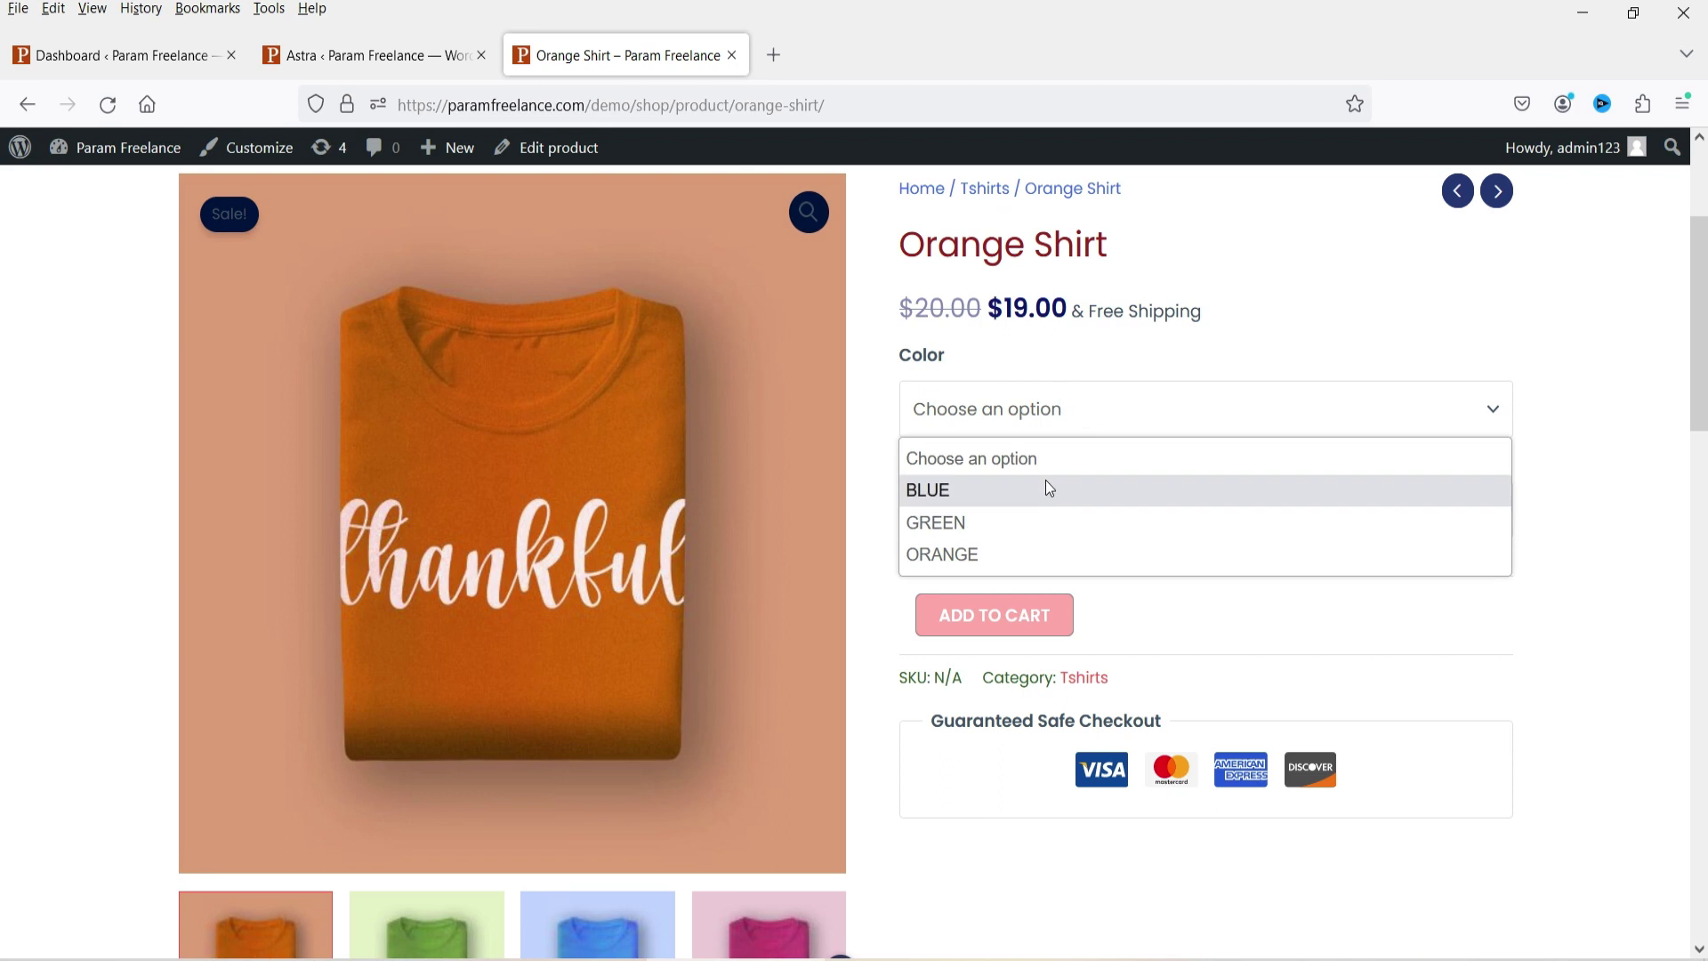
pyautogui.click(1591, 479)
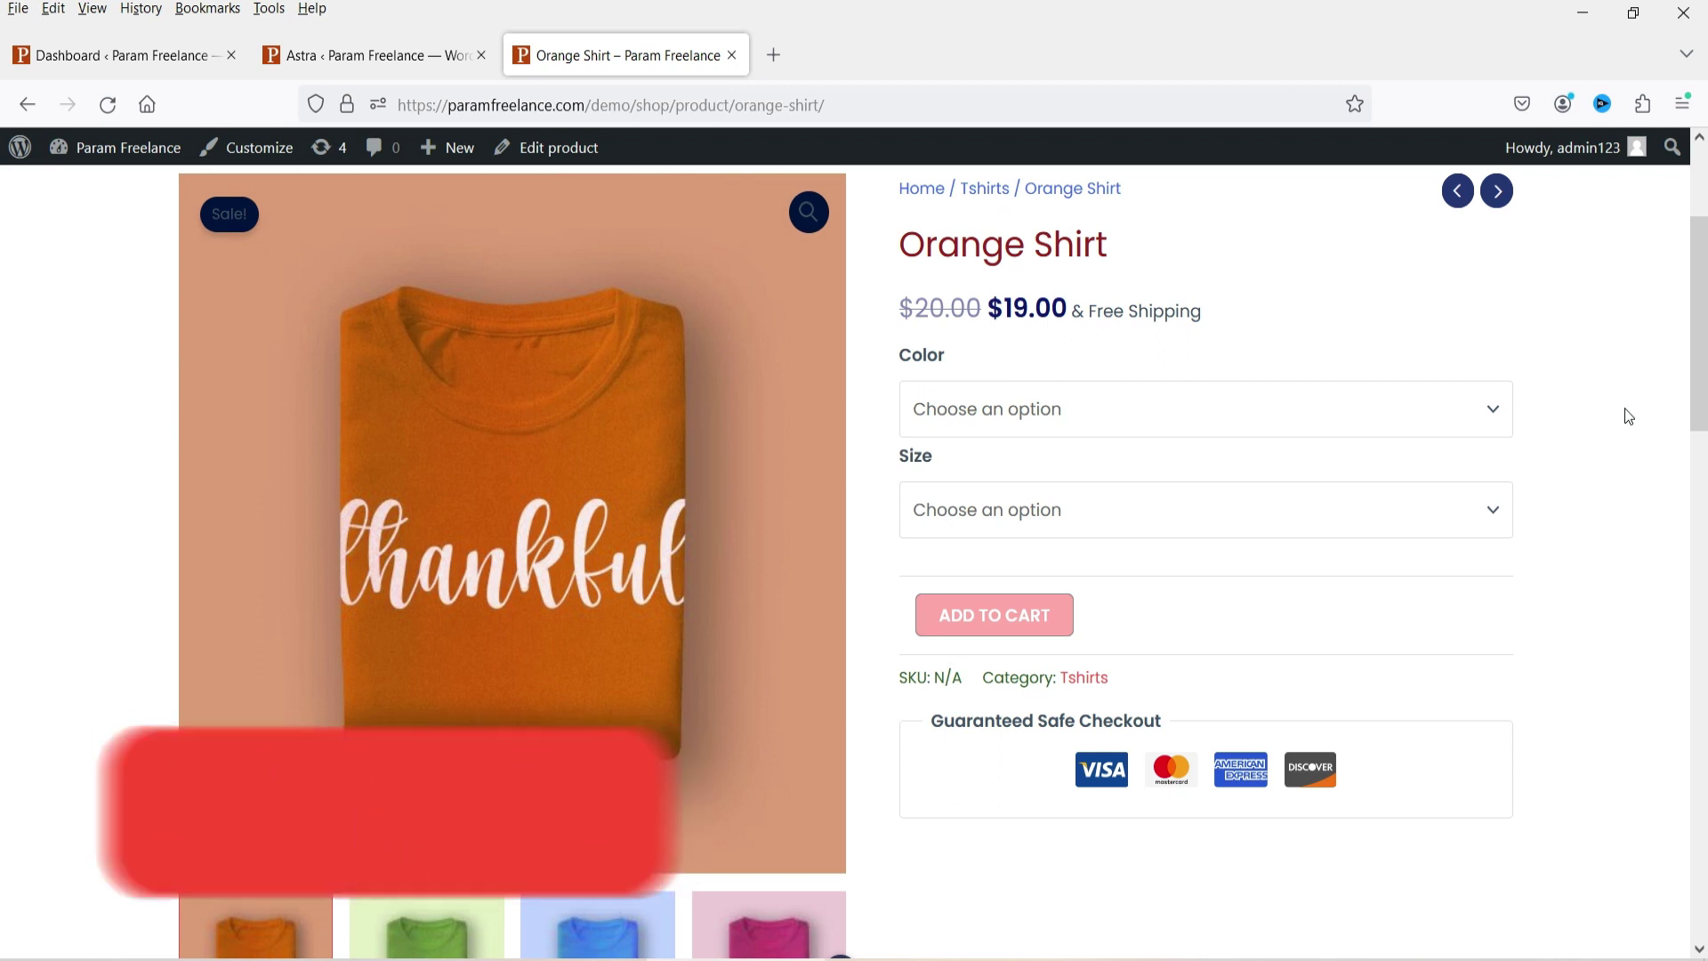
# Go to the Astra theme admin page and scroll its useful plugins list.
pyautogui.scroll(3, 414, 345)
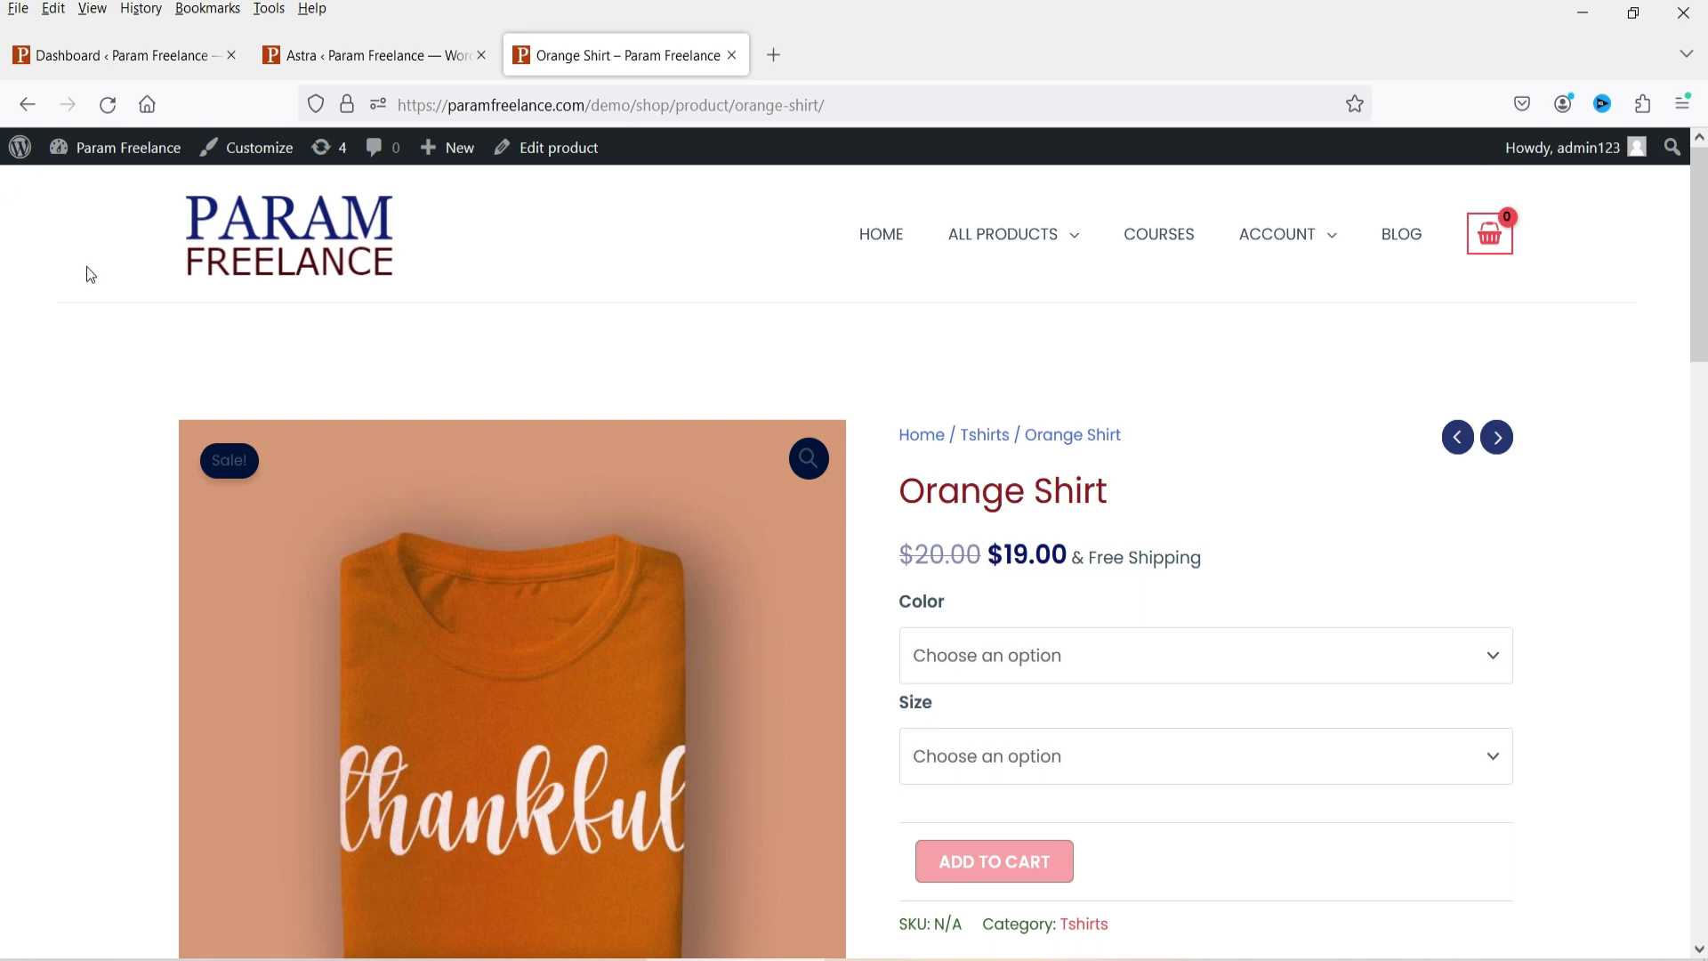
pyautogui.click(335, 55)
pyautogui.scroll(-5, 1659, 507)
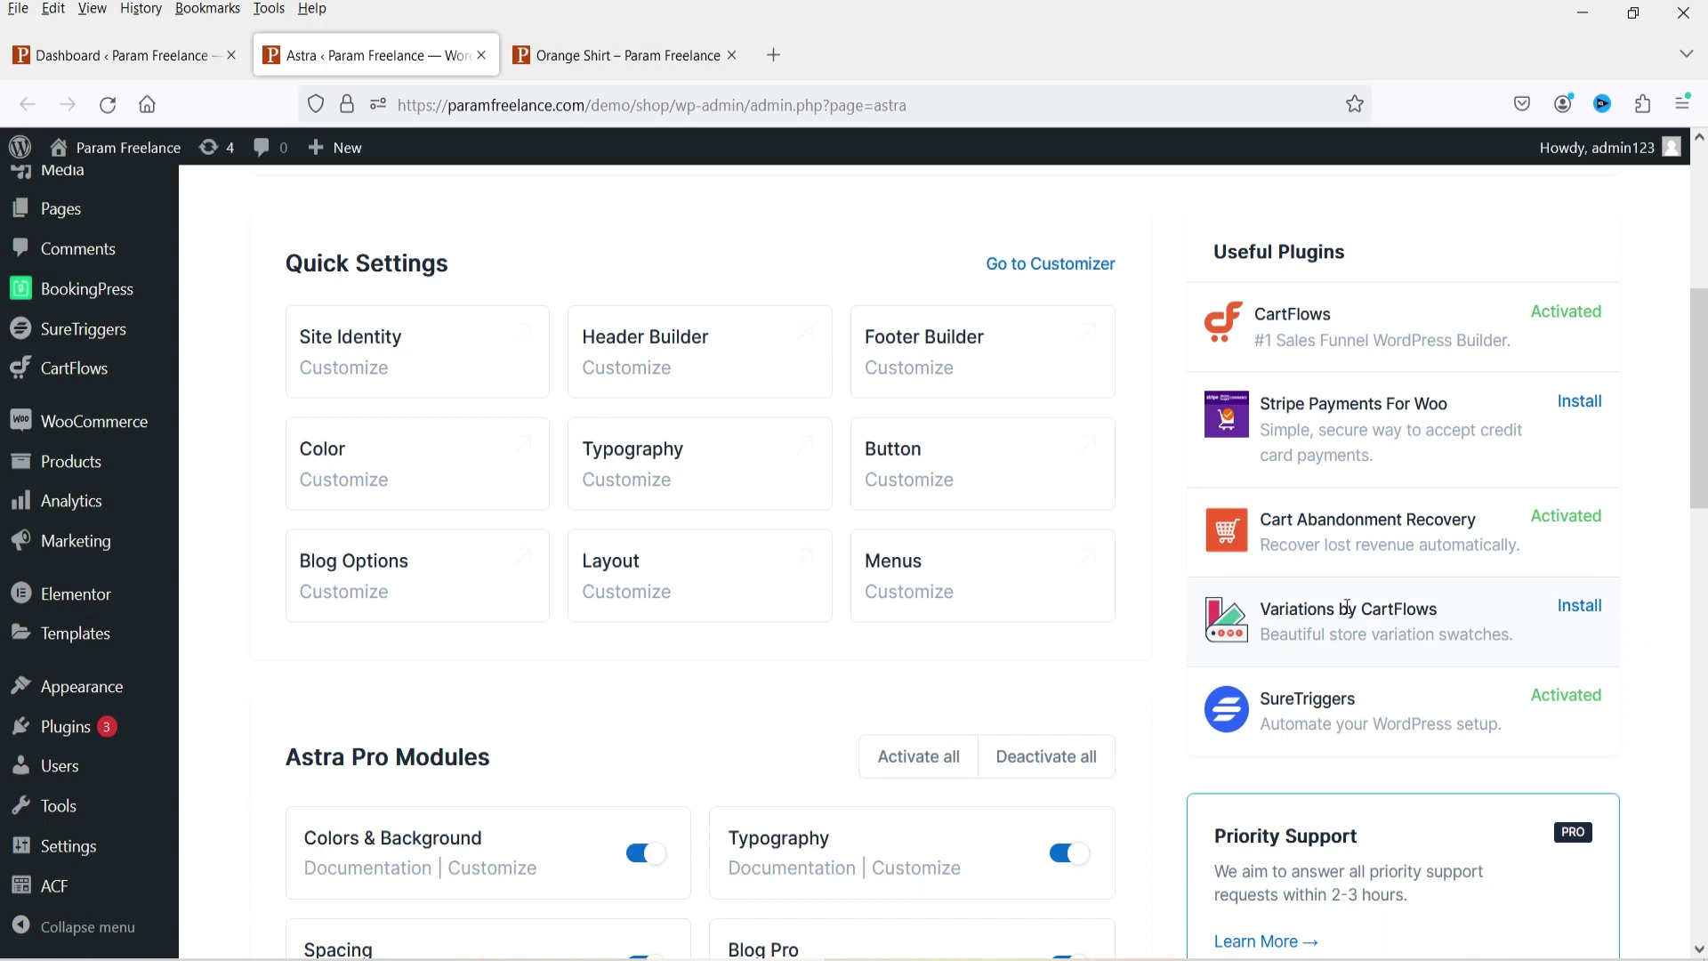
# Bring up the context menu for the sidebar's Plugins > Add New link.
pyautogui.moveTo(53, 720)
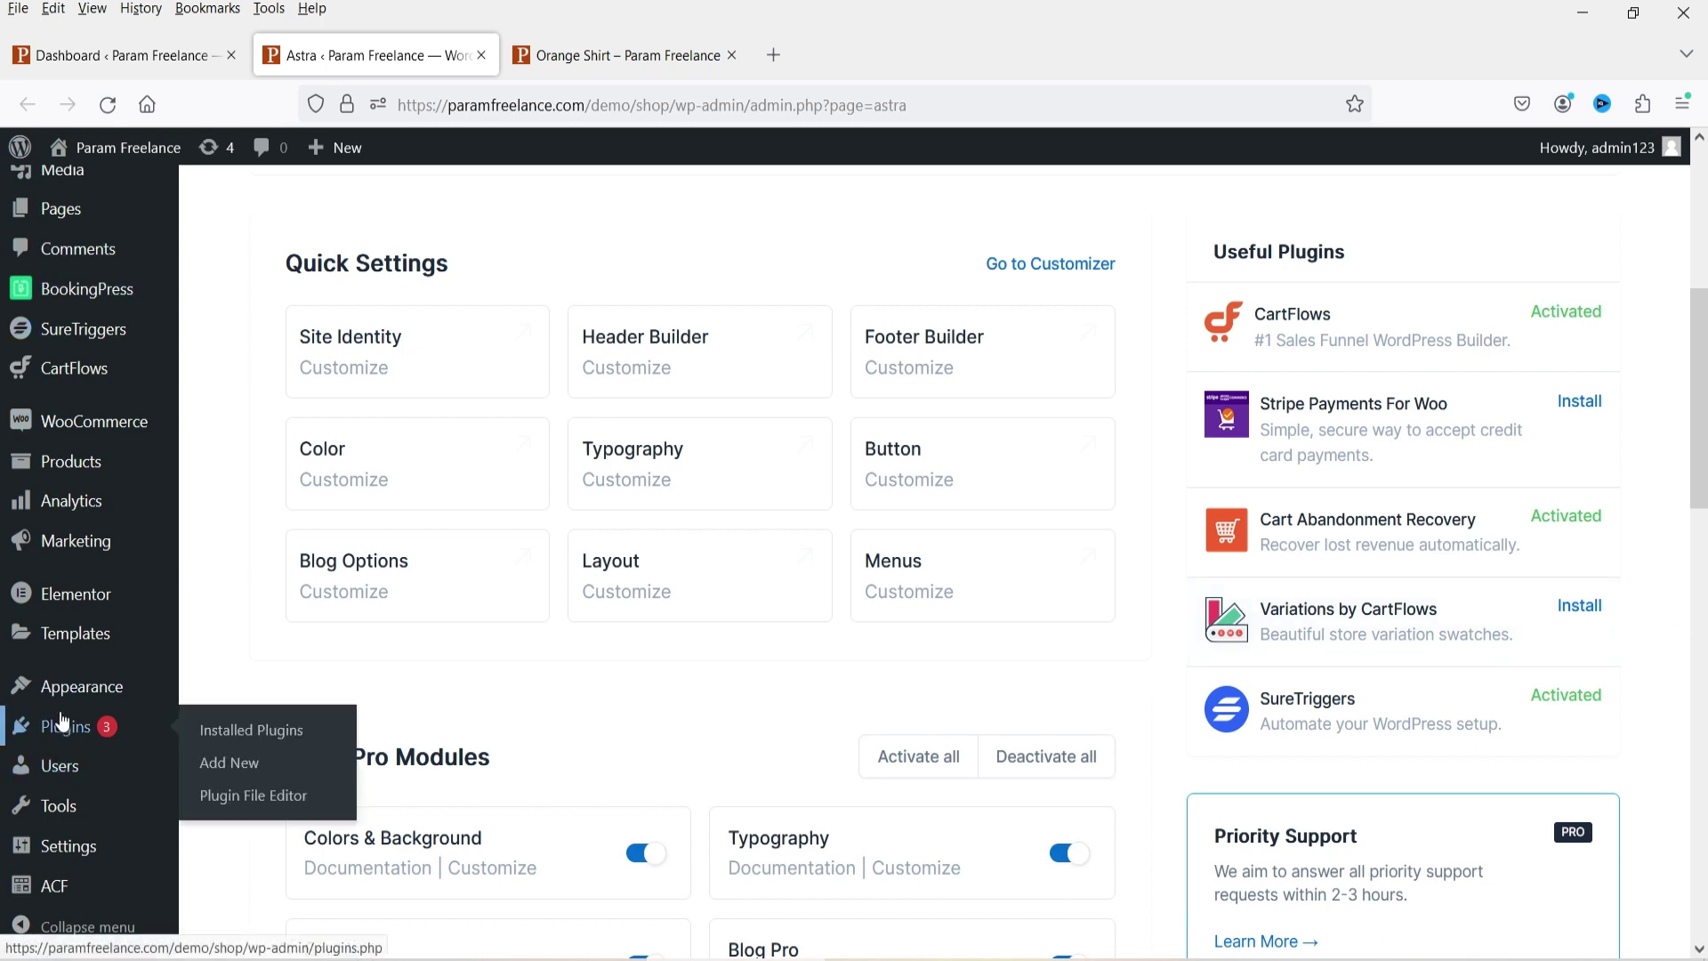
pyautogui.rightClick(266, 772)
# In a new Add Plugins tab, search 'variations by cartflows', then install and activate Variation Swatches.
pyautogui.click(392, 398)
pyautogui.click(605, 55)
pyautogui.click(1400, 278)
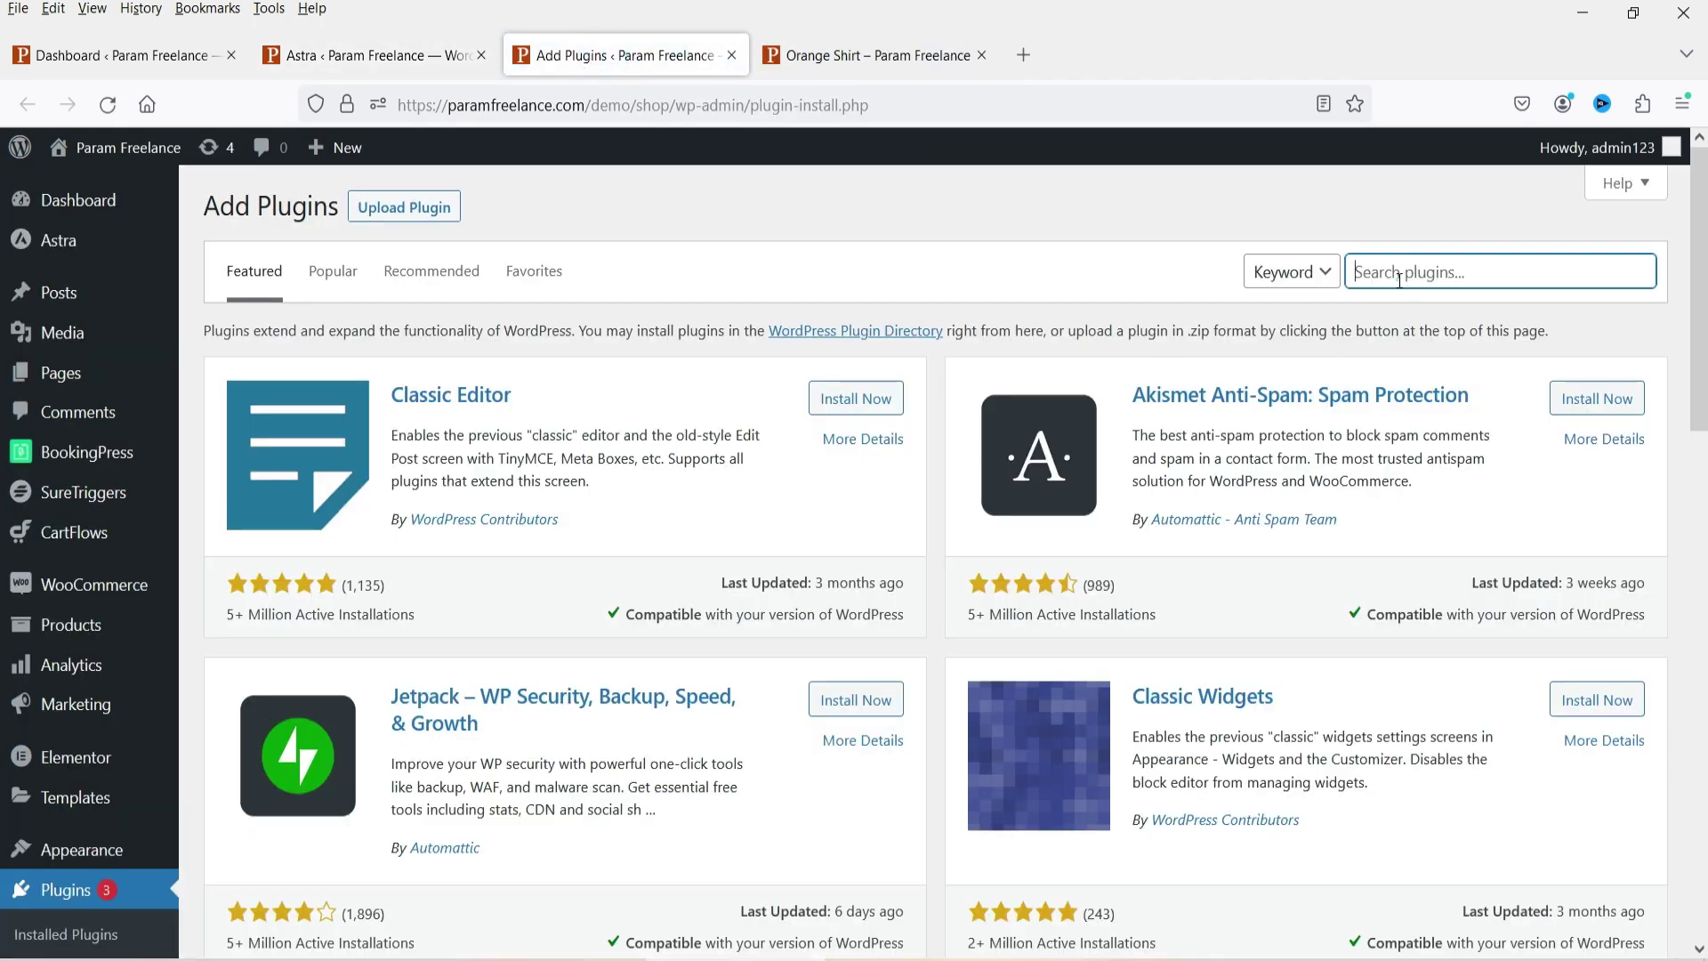
pyautogui.write('variations by cartflows')
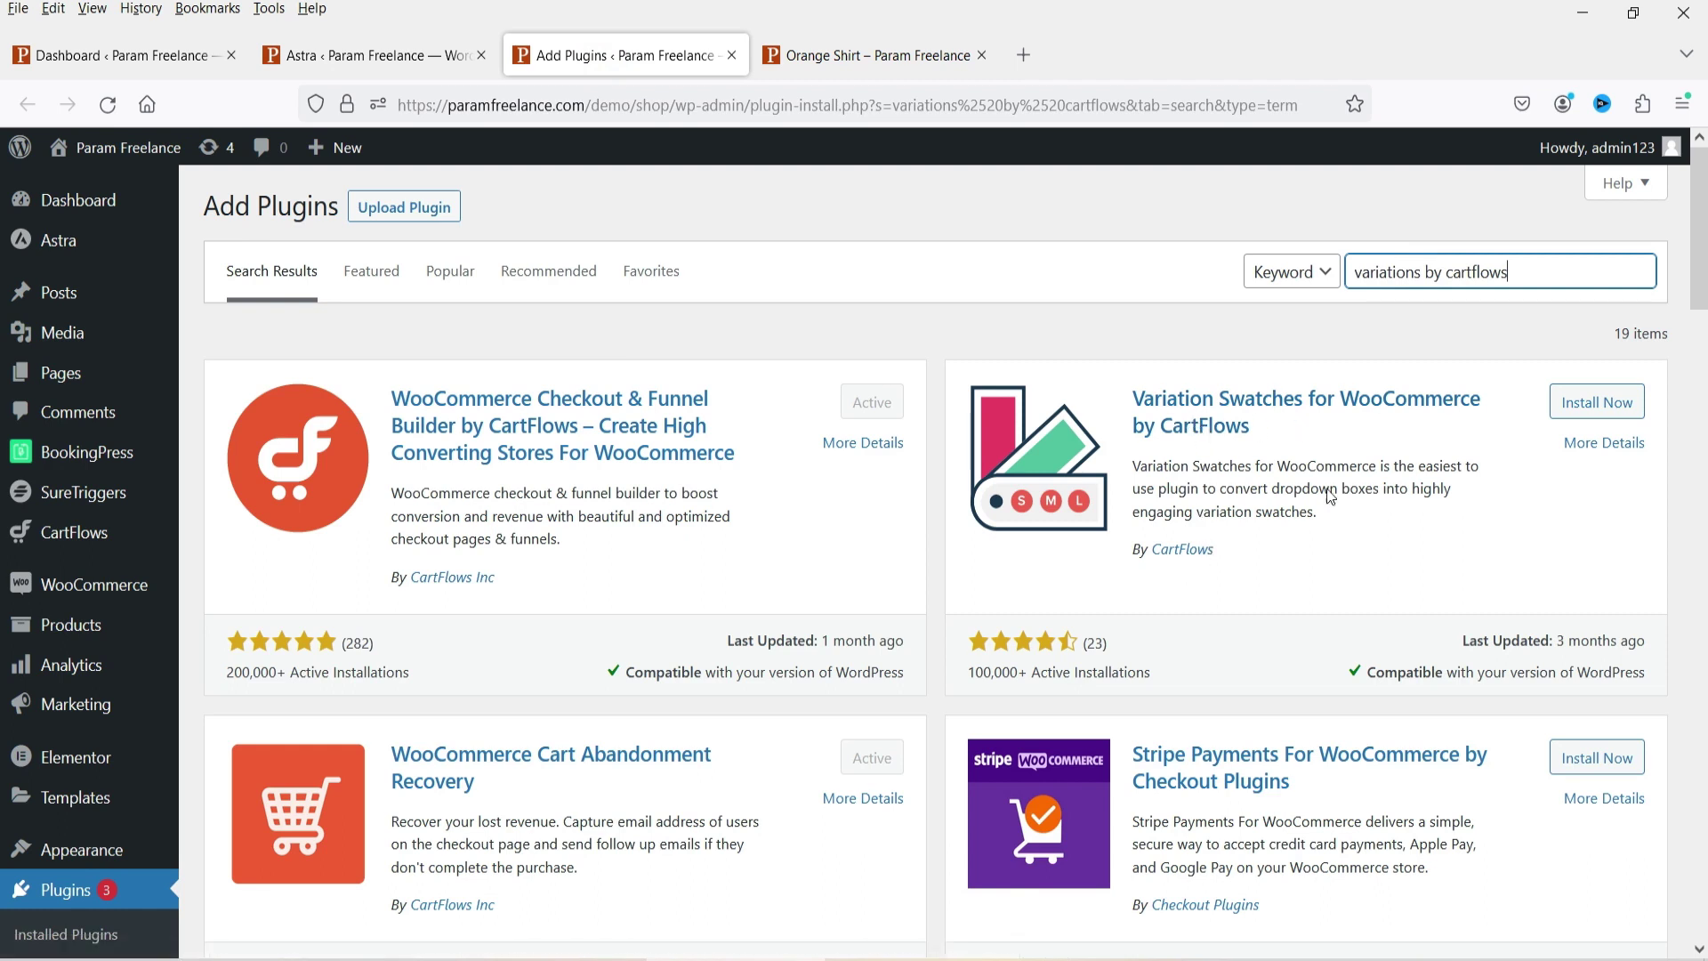
pyautogui.click(1614, 412)
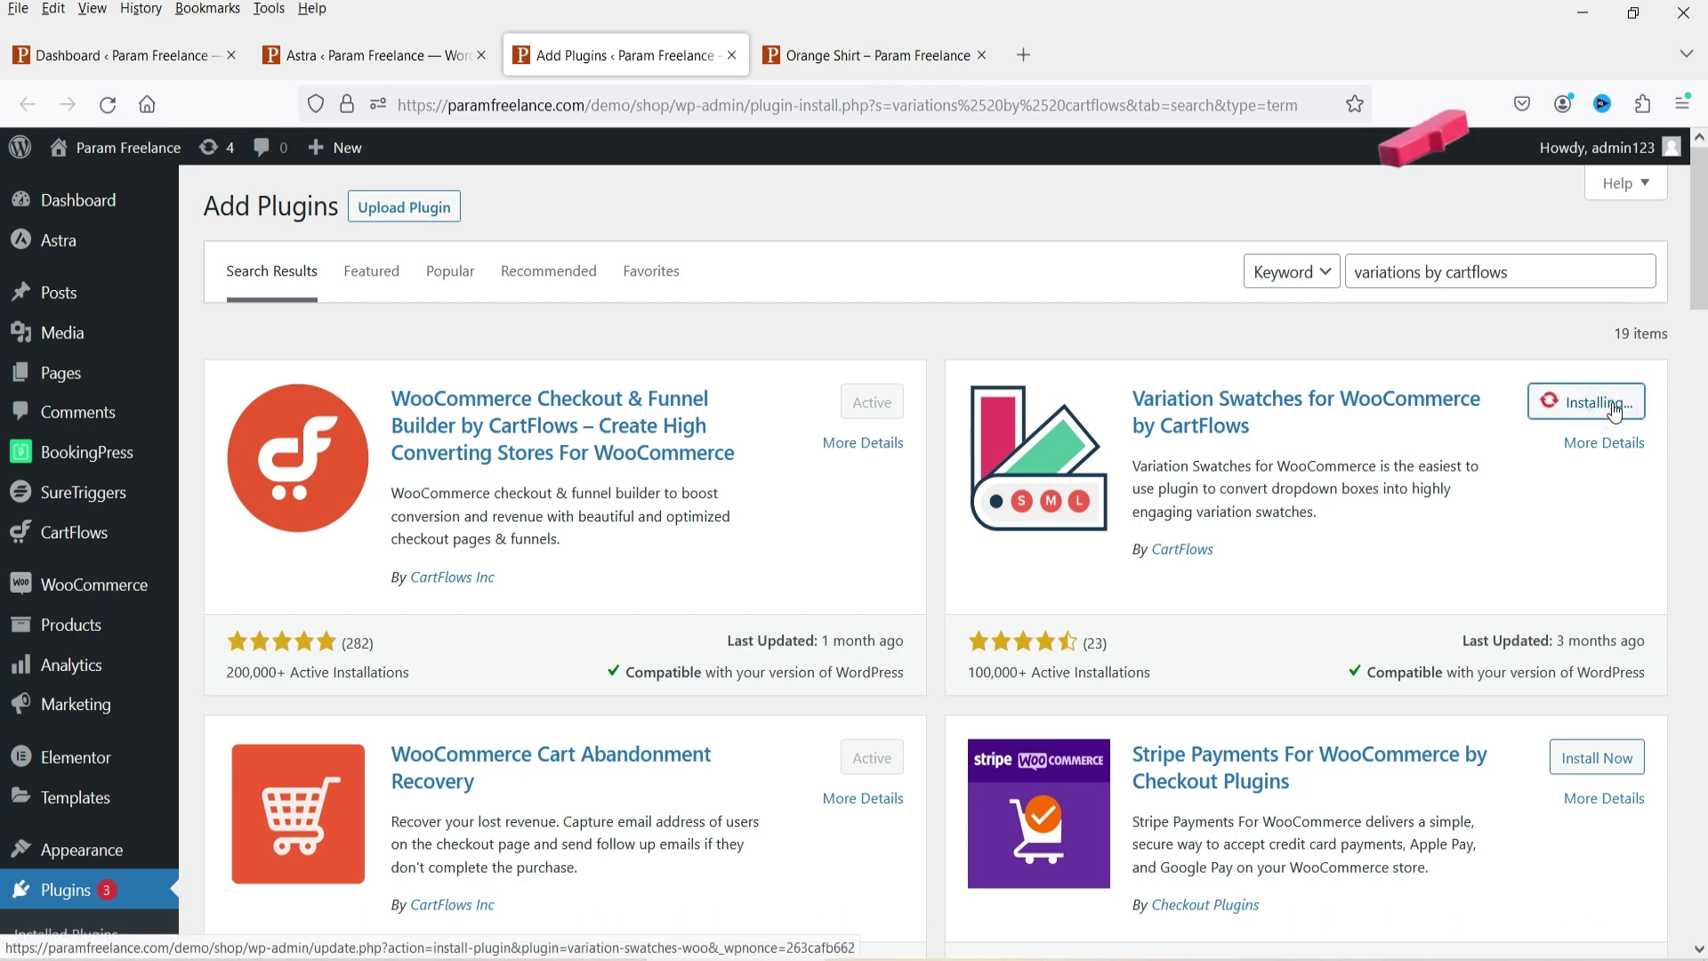
pyautogui.click(1607, 402)
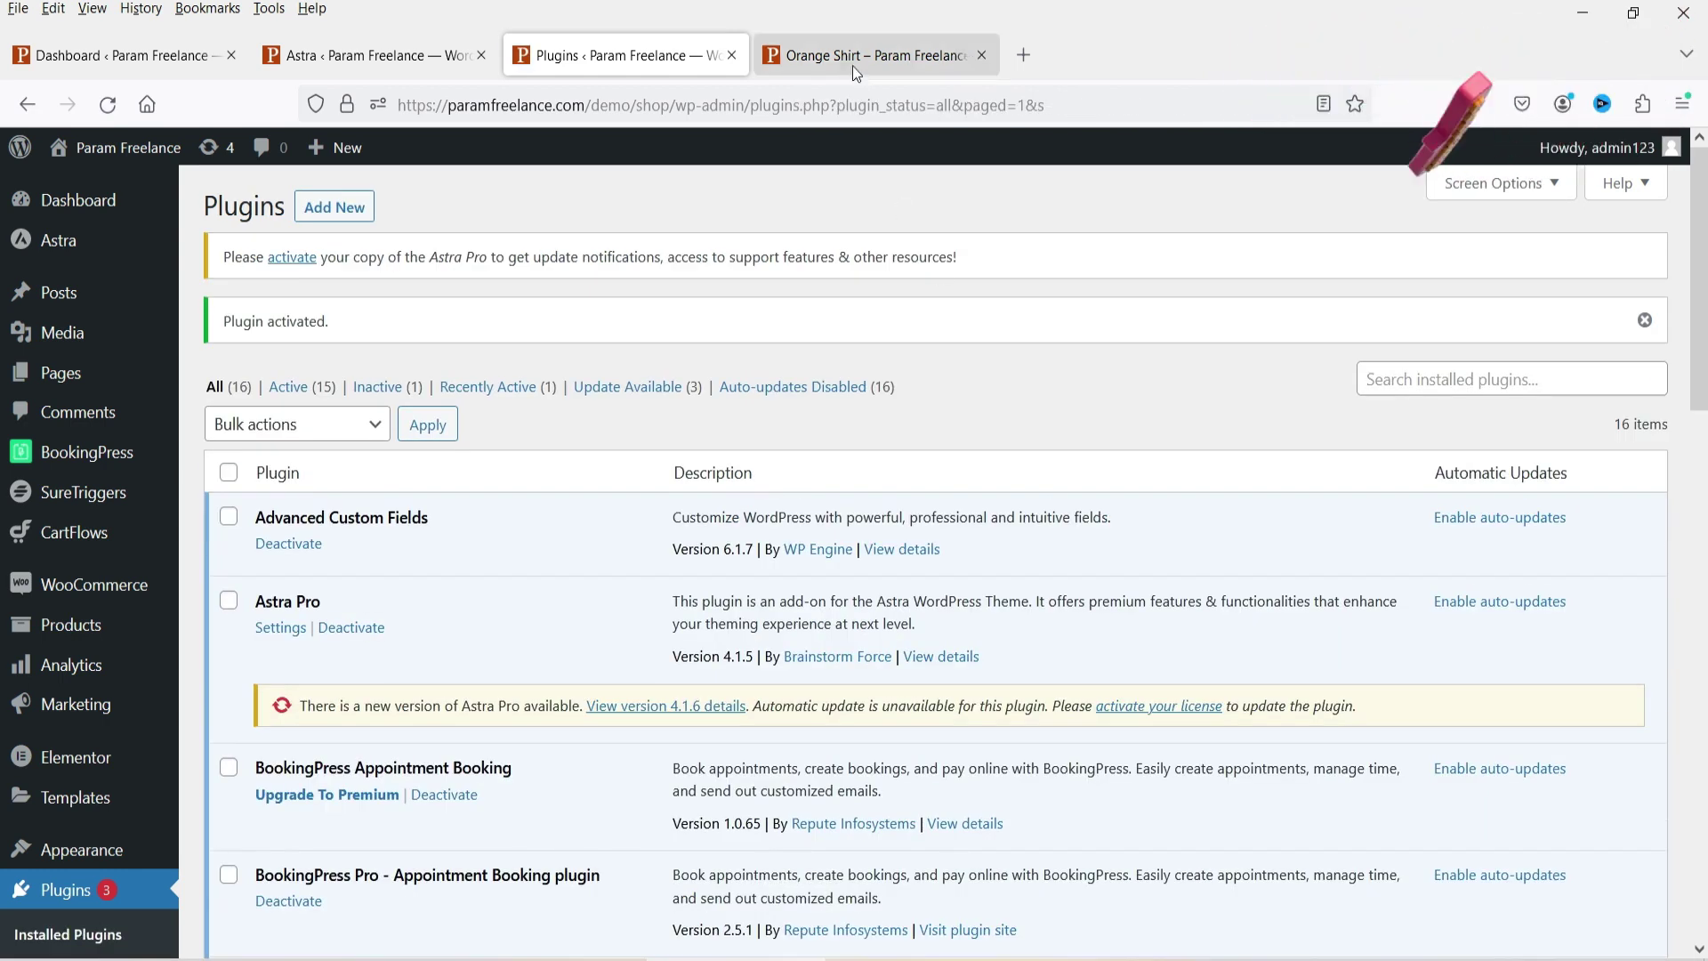
# Reload the Orange Shirt page to see swatches, then go to WooCommerce > Variation Swatches.
pyautogui.click(853, 66)
pyautogui.click(107, 105)
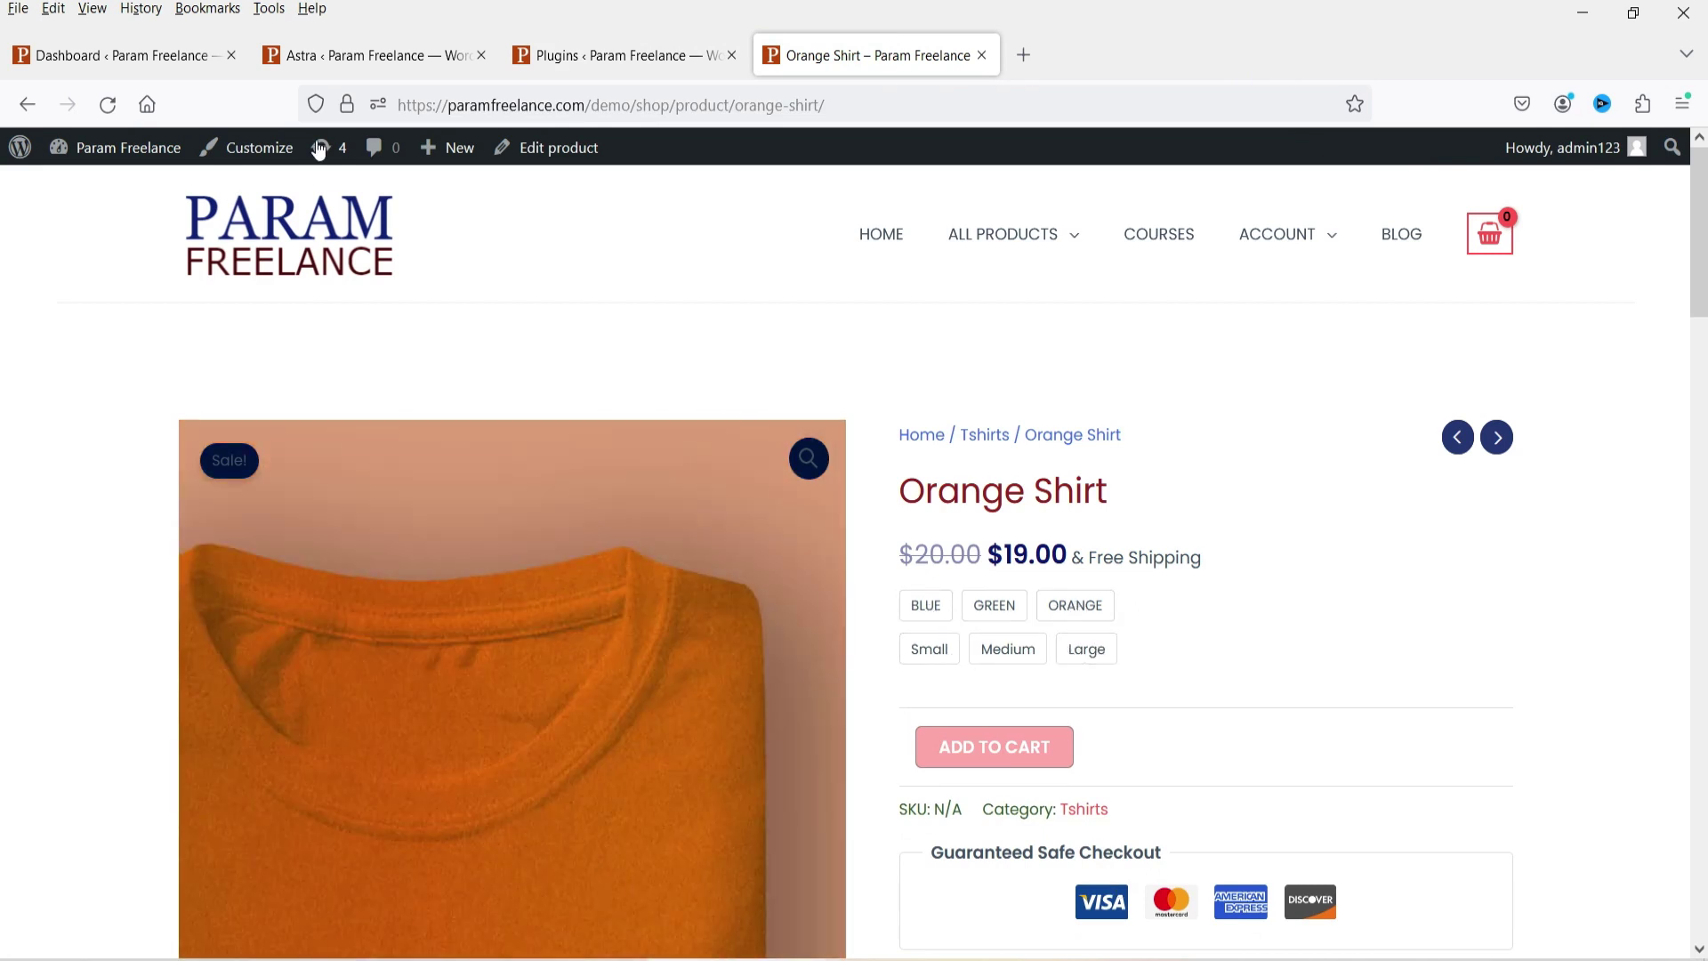
pyautogui.click(620, 55)
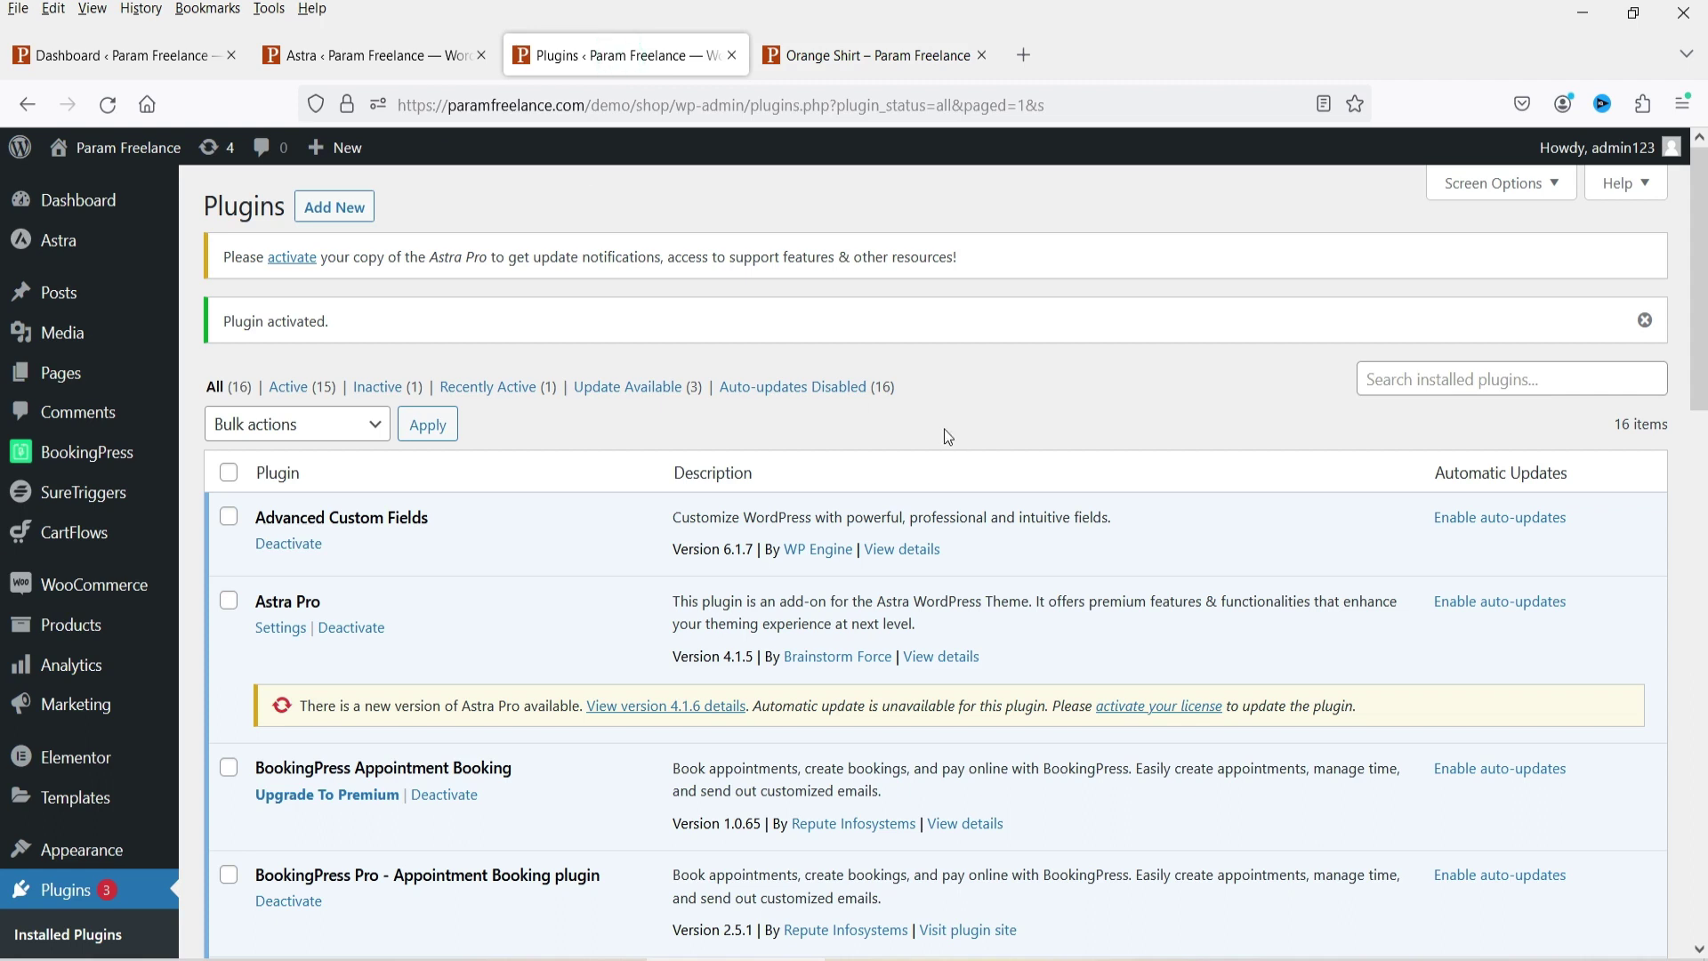
pyautogui.moveTo(111, 590)
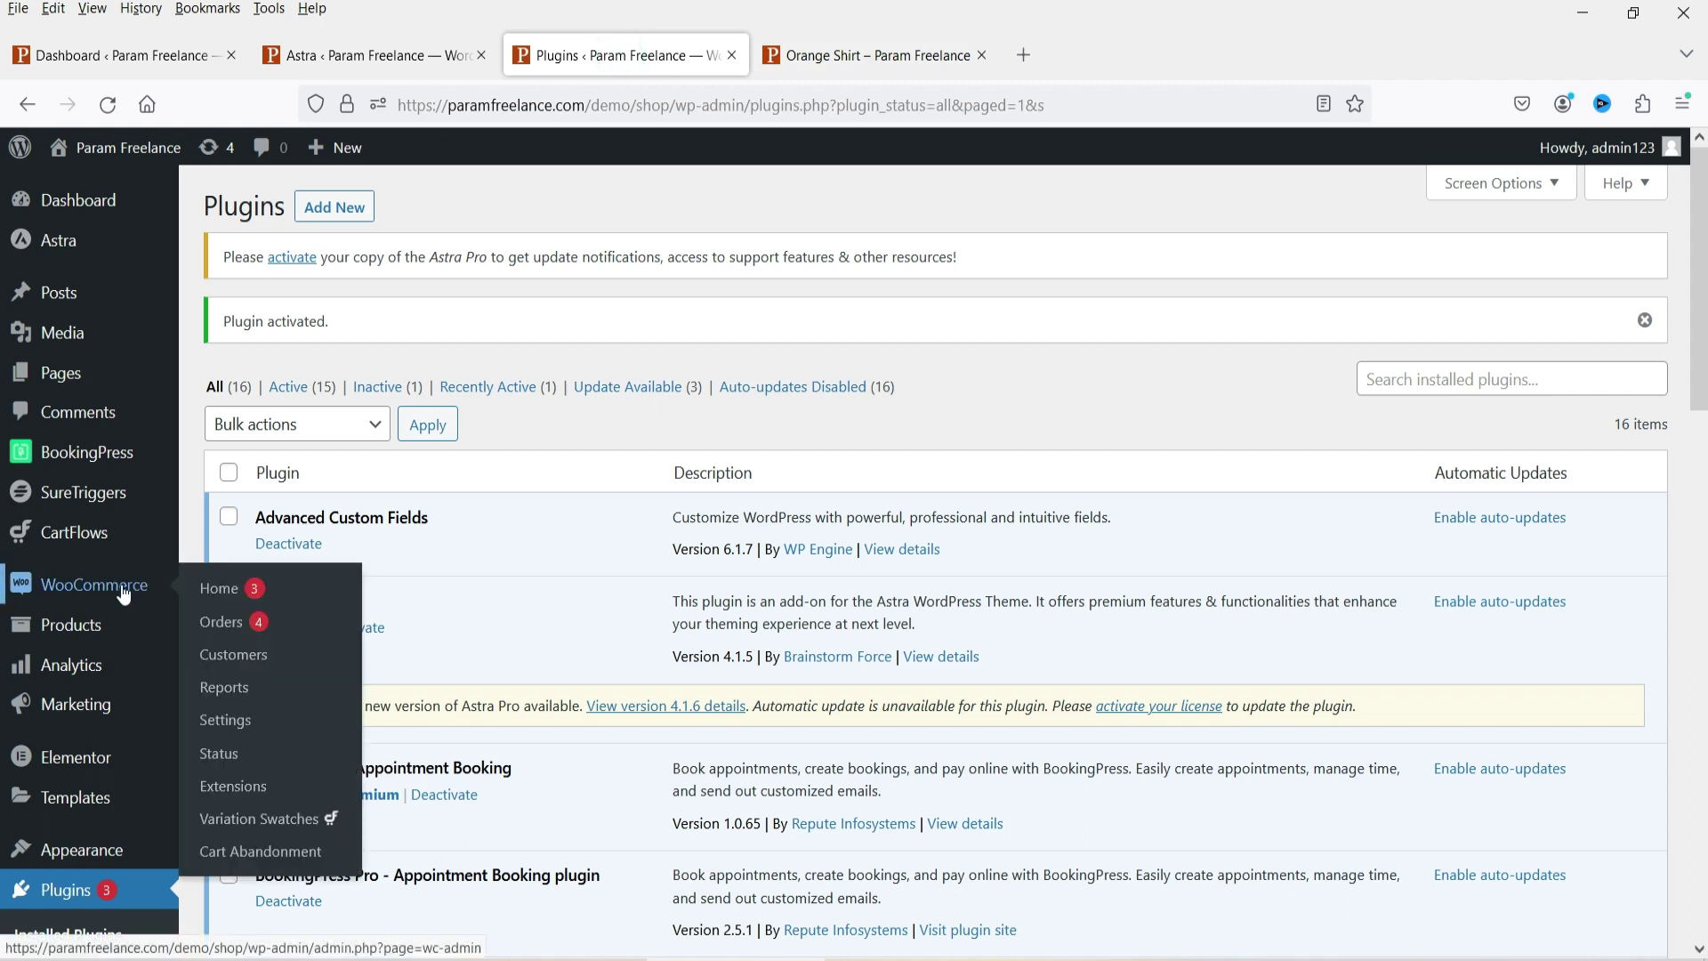
pyautogui.click(260, 819)
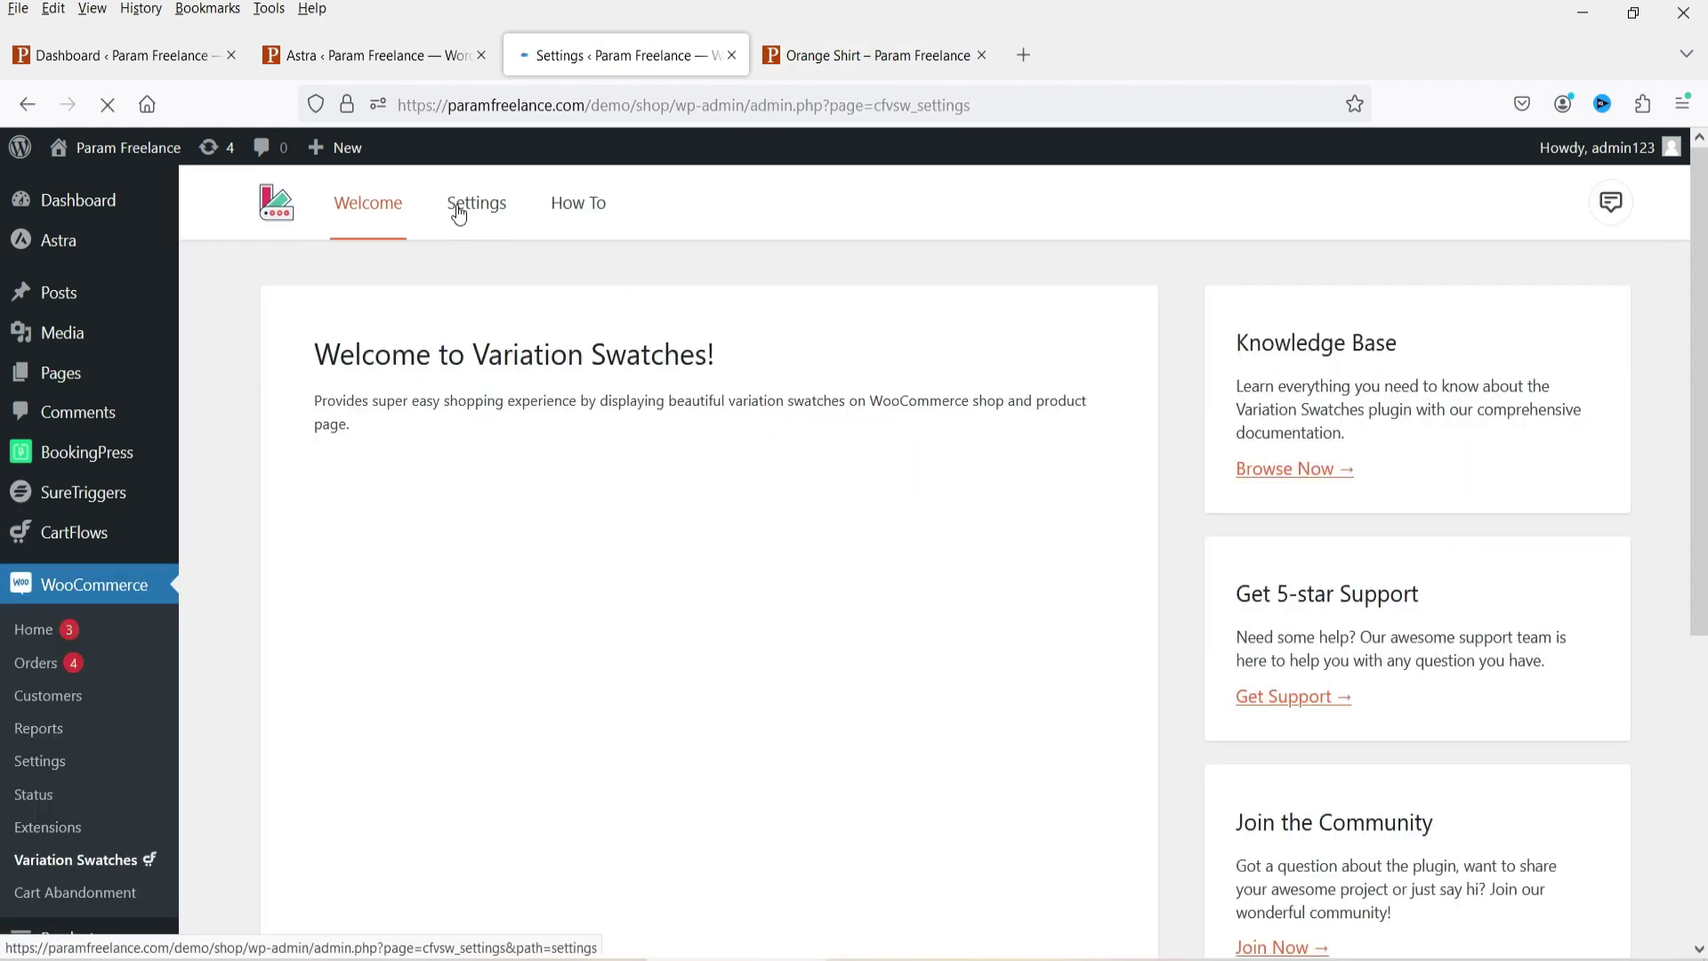
# View the Variation Swatches general settings and compare them with the Orange Shirt page.
pyautogui.click(460, 210)
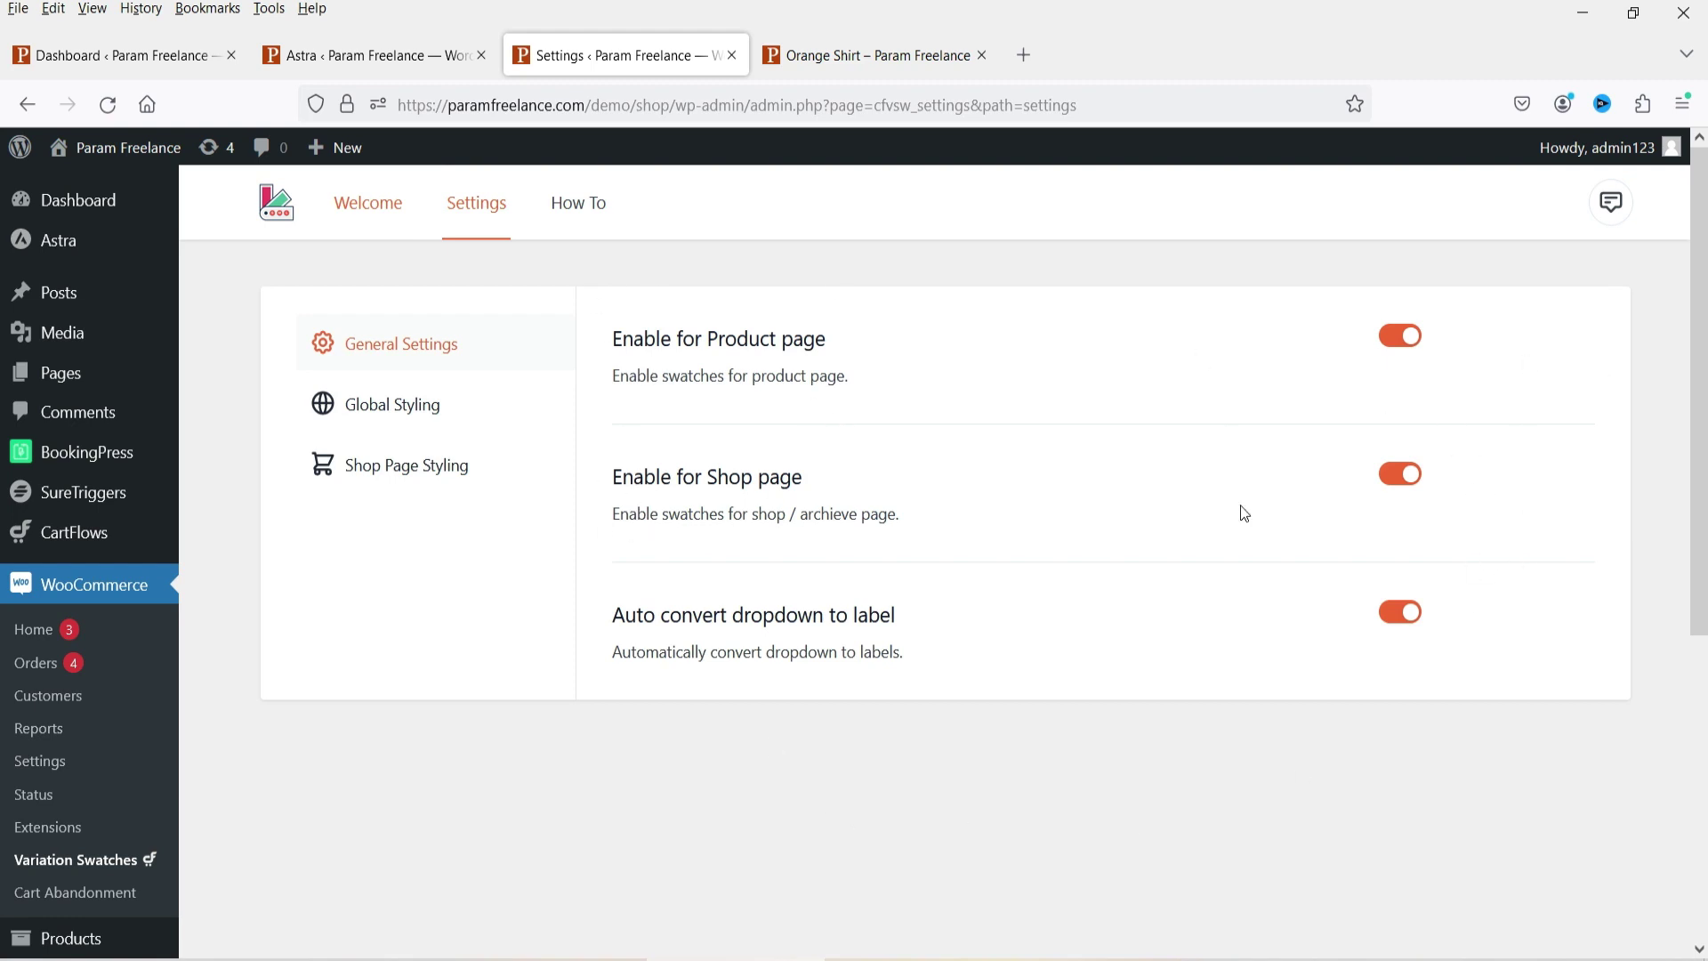
pyautogui.click(852, 57)
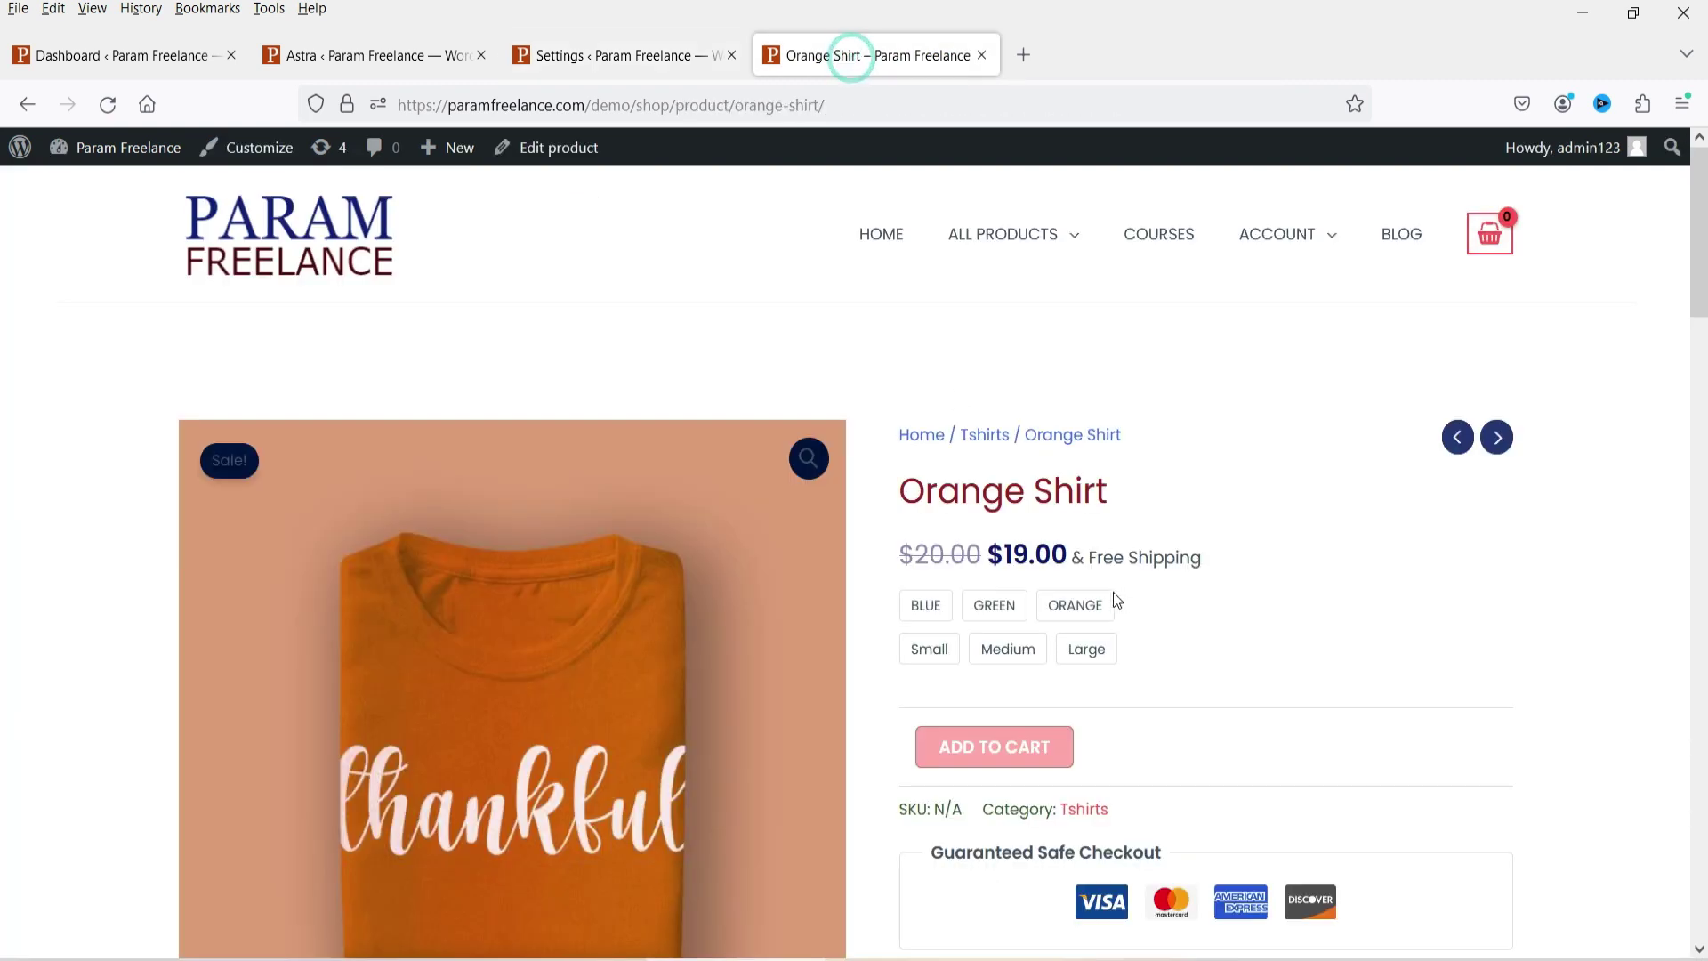
pyautogui.click(580, 62)
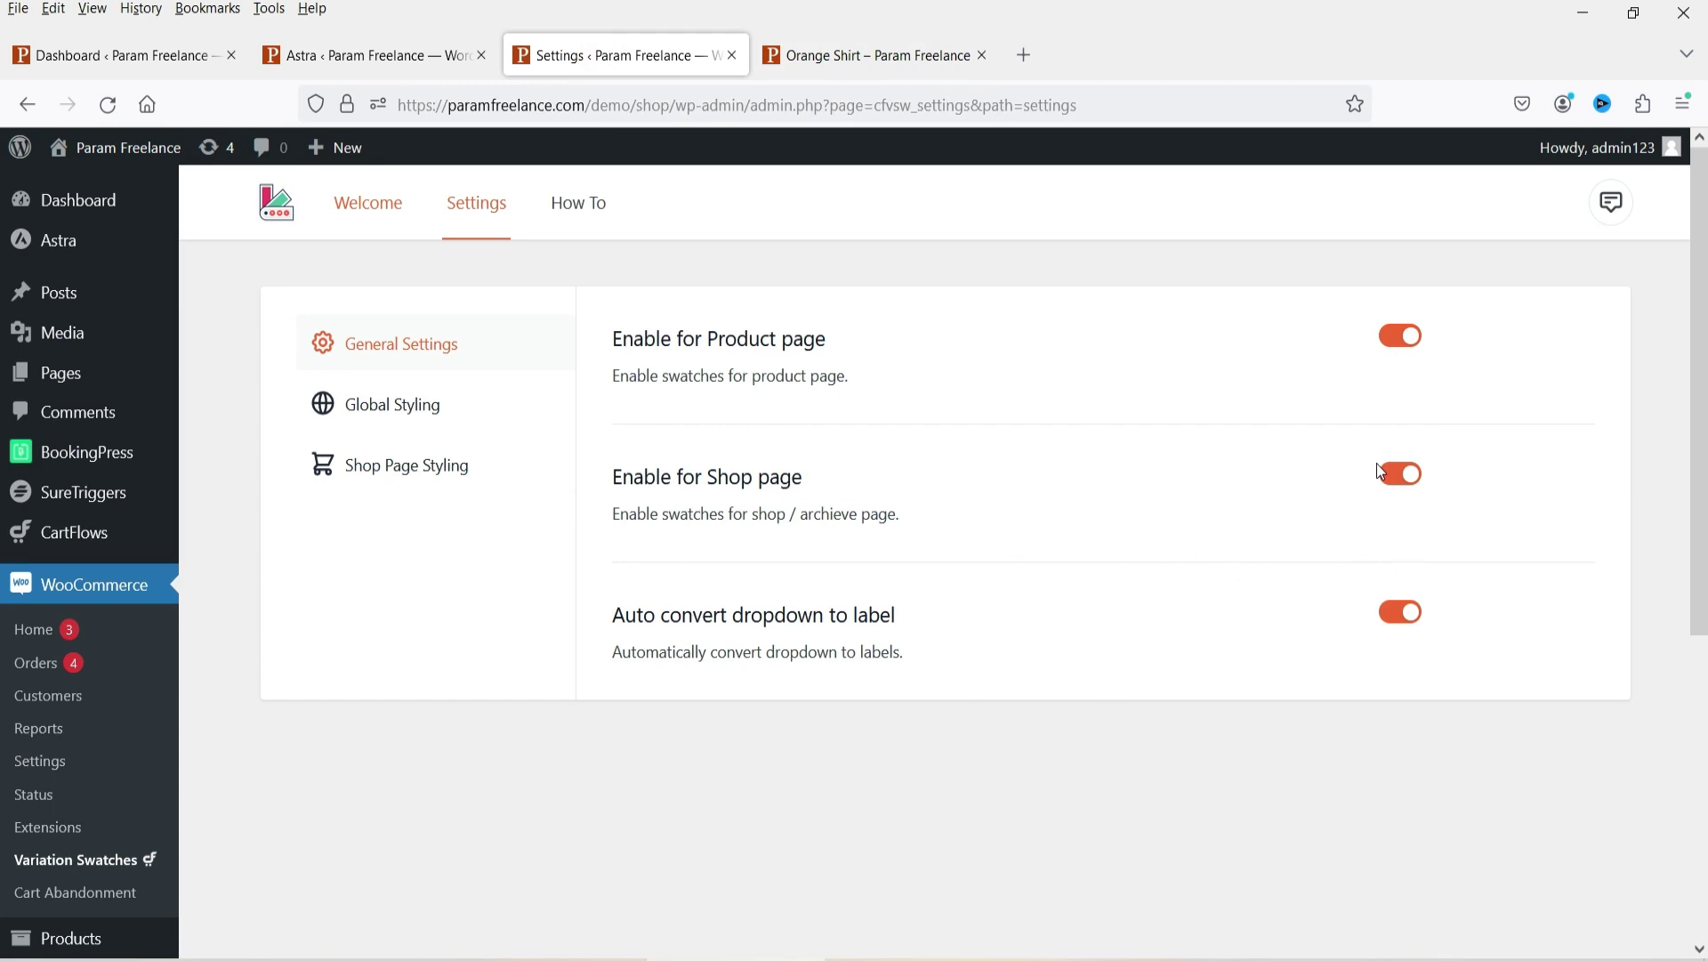
# Review the Global Styling options, including 24 px minimum swatch width and height.
pyautogui.click(464, 399)
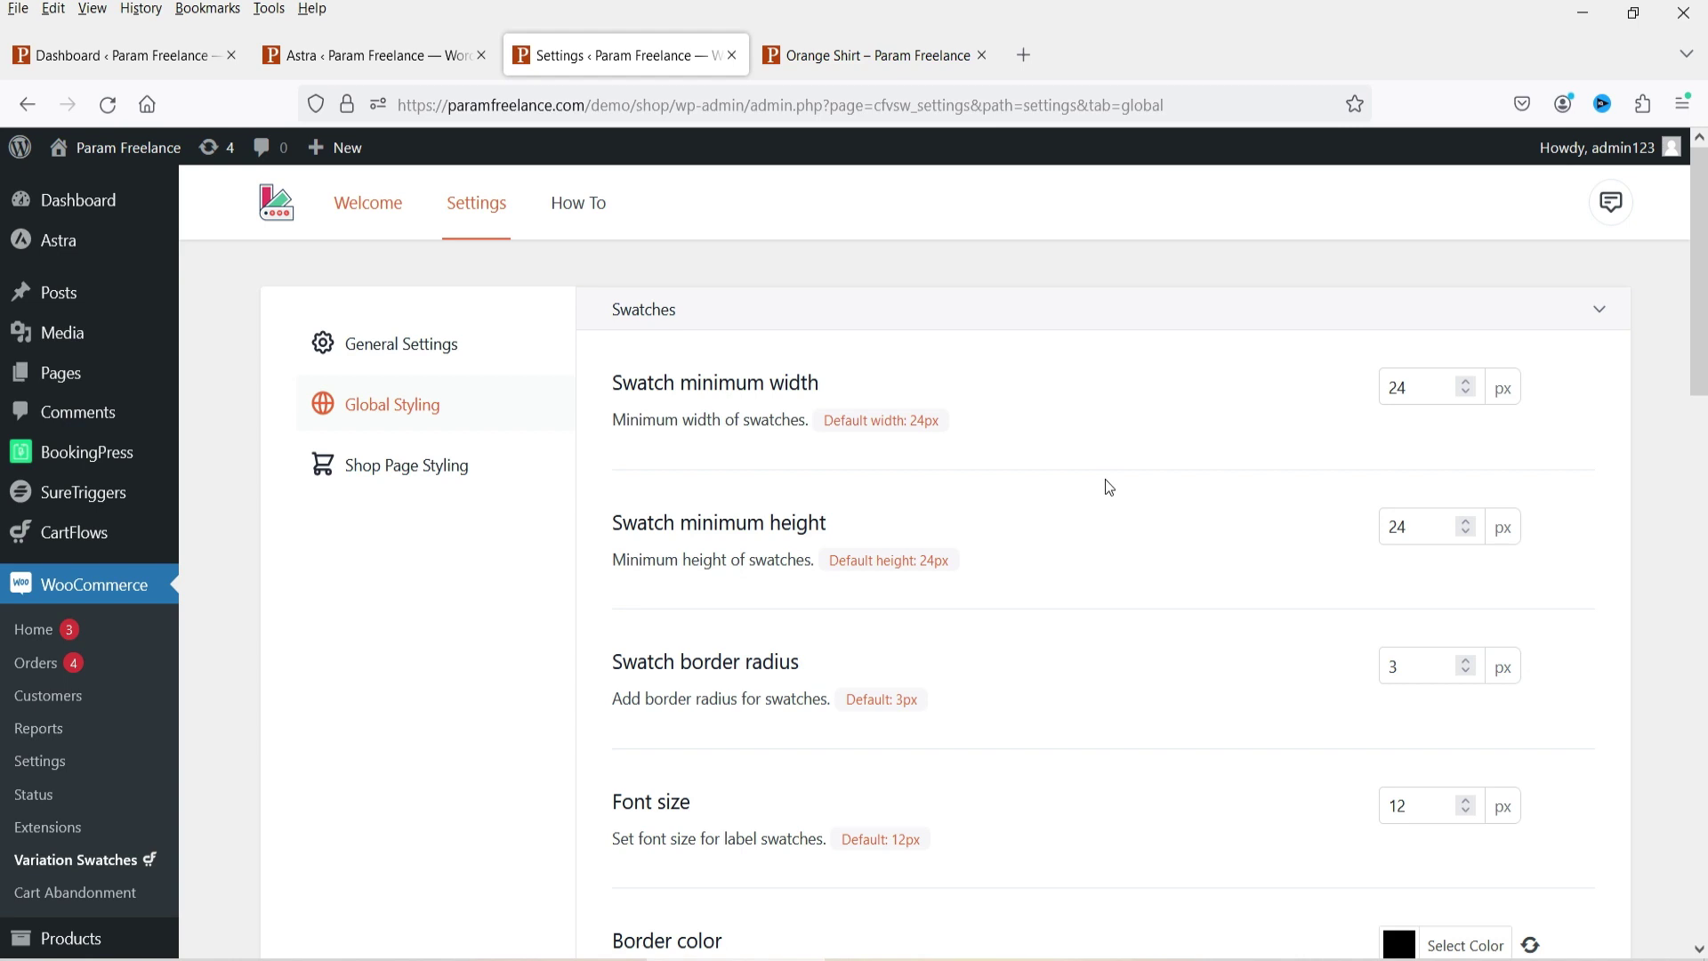
pyautogui.scroll(-3, 1101, 484)
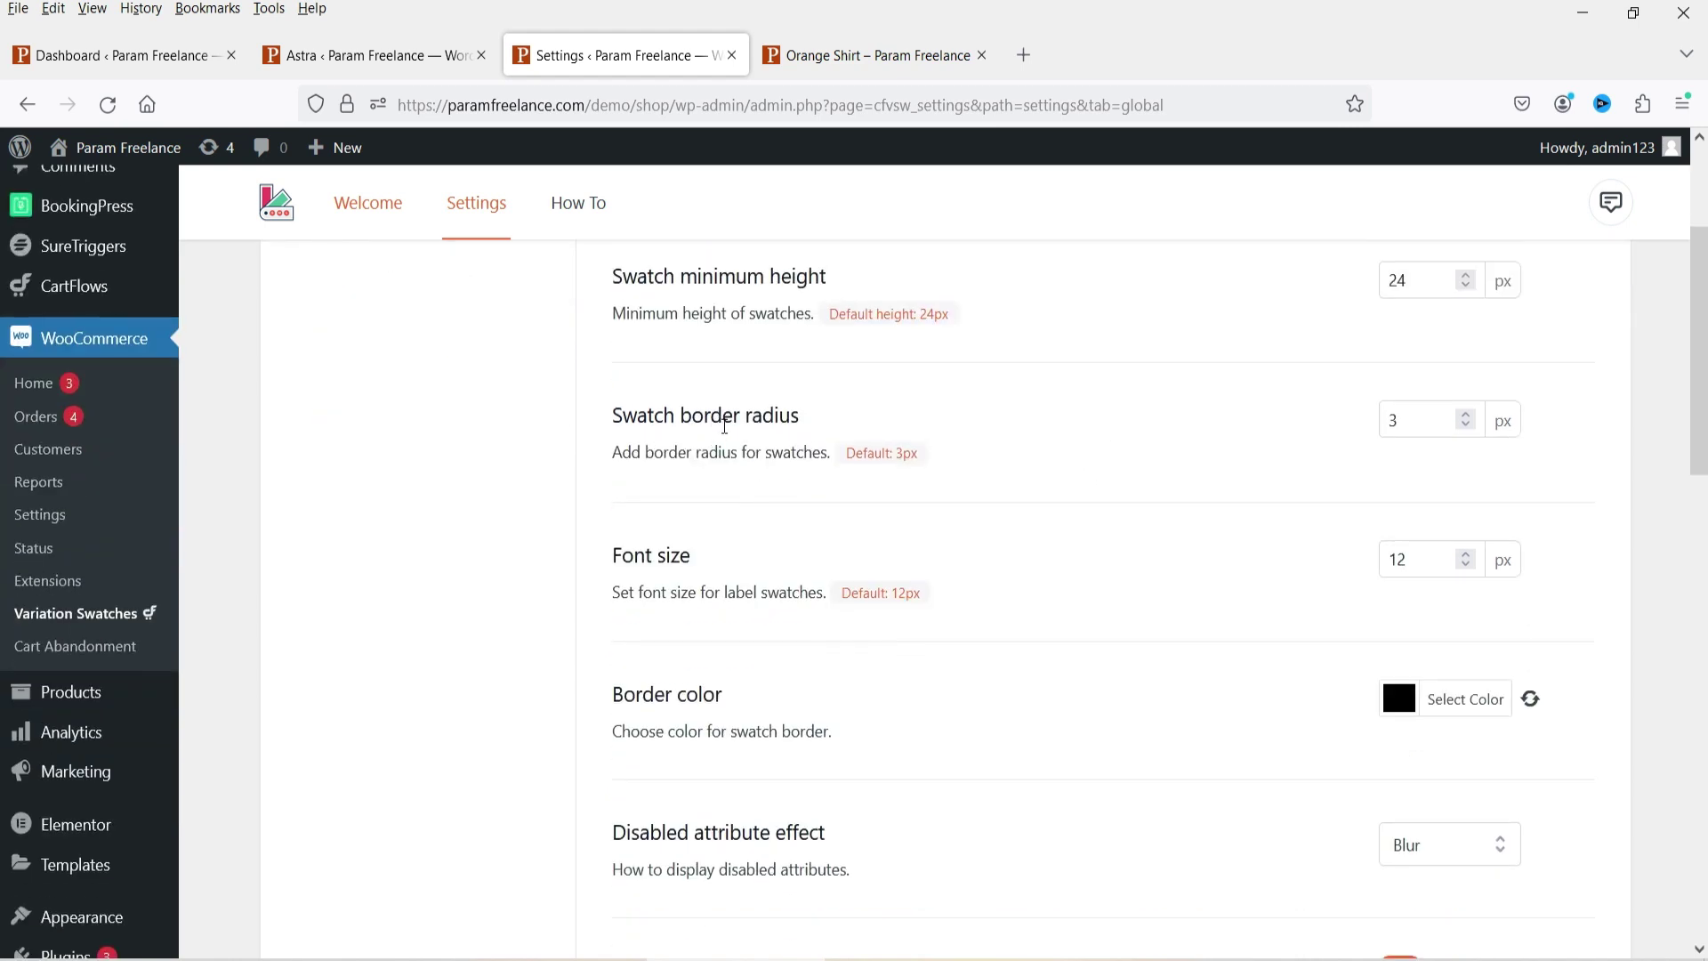
pyautogui.scroll(-4, 907, 473)
pyautogui.scroll(-4, 891, 534)
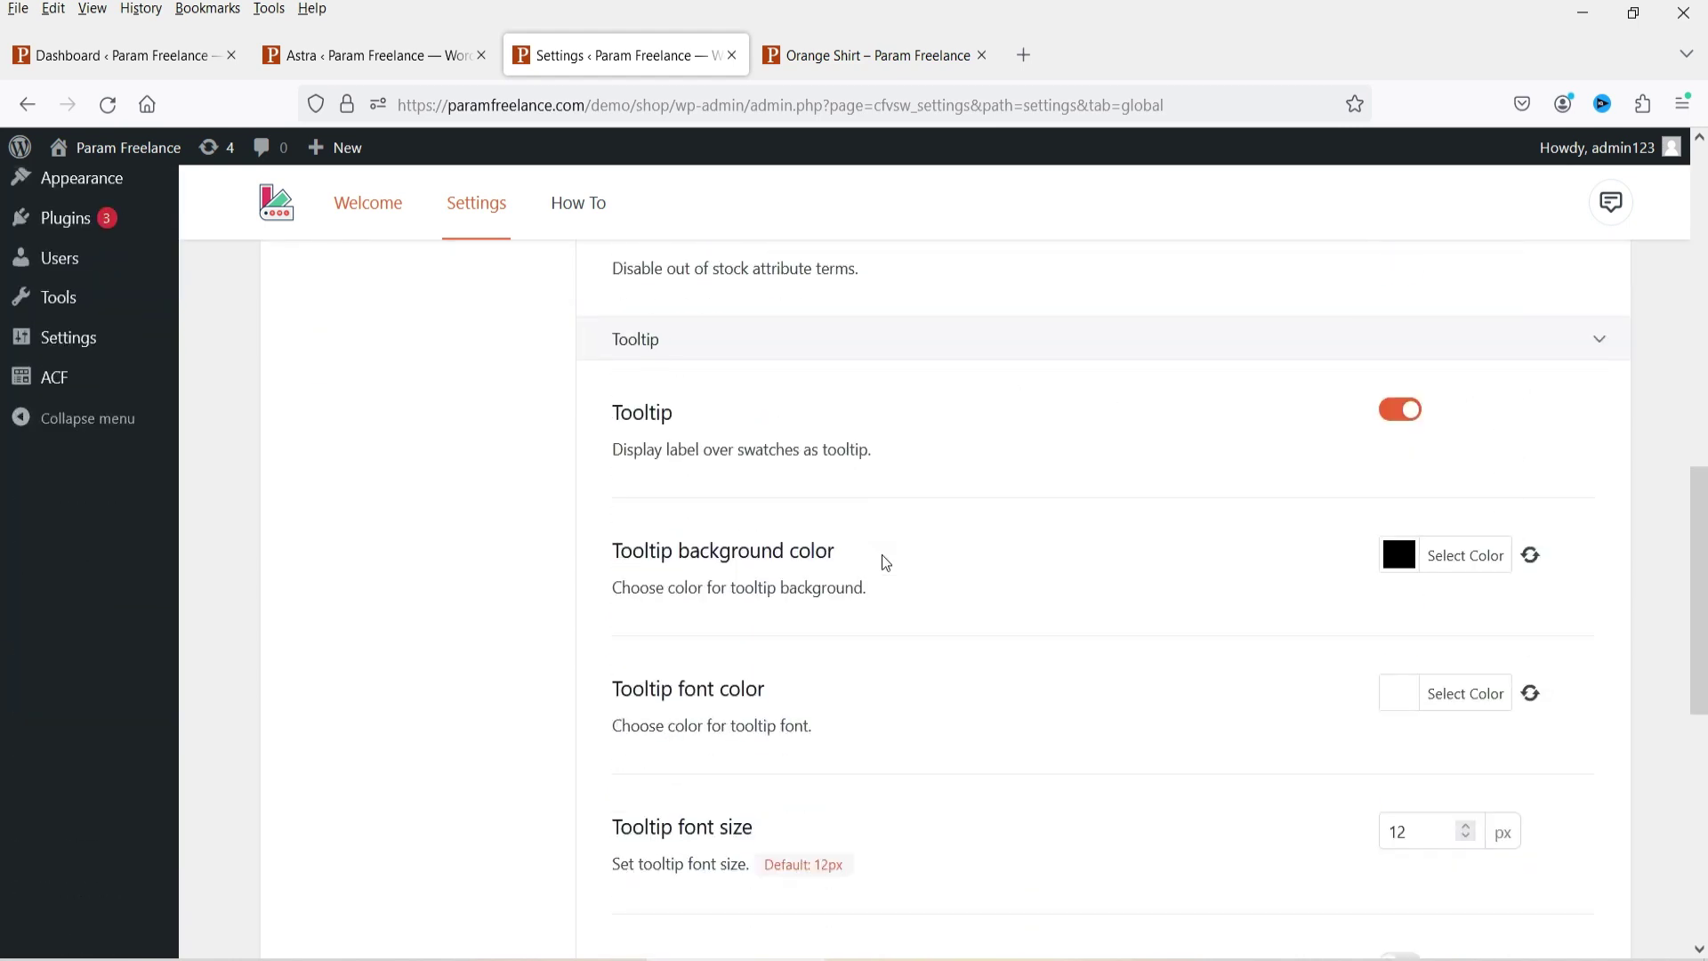
pyautogui.scroll(-4, 1543, 505)
pyautogui.scroll(-3, 1441, 489)
pyautogui.scroll(15, 1081, 436)
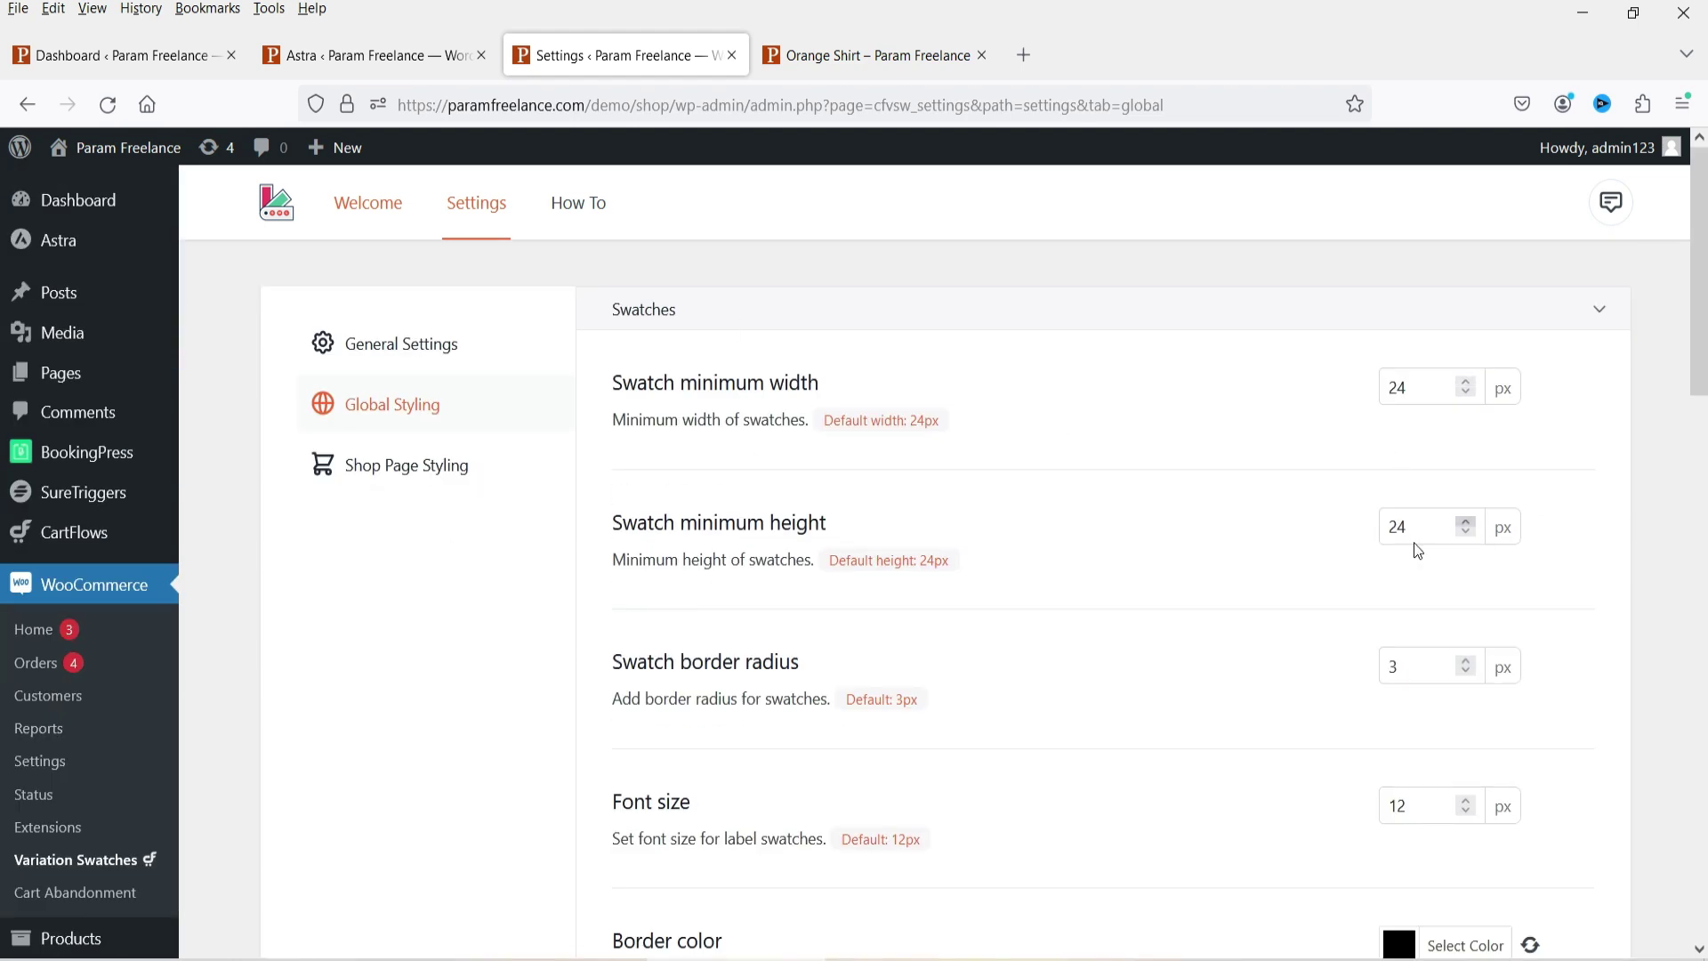
pyautogui.click(853, 55)
pyautogui.rightClick(585, 149)
# In a new Orange Shirt editor tab, expand the Color attribute and select its BLUE | GREEN | ORANGE values.
pyautogui.click(653, 172)
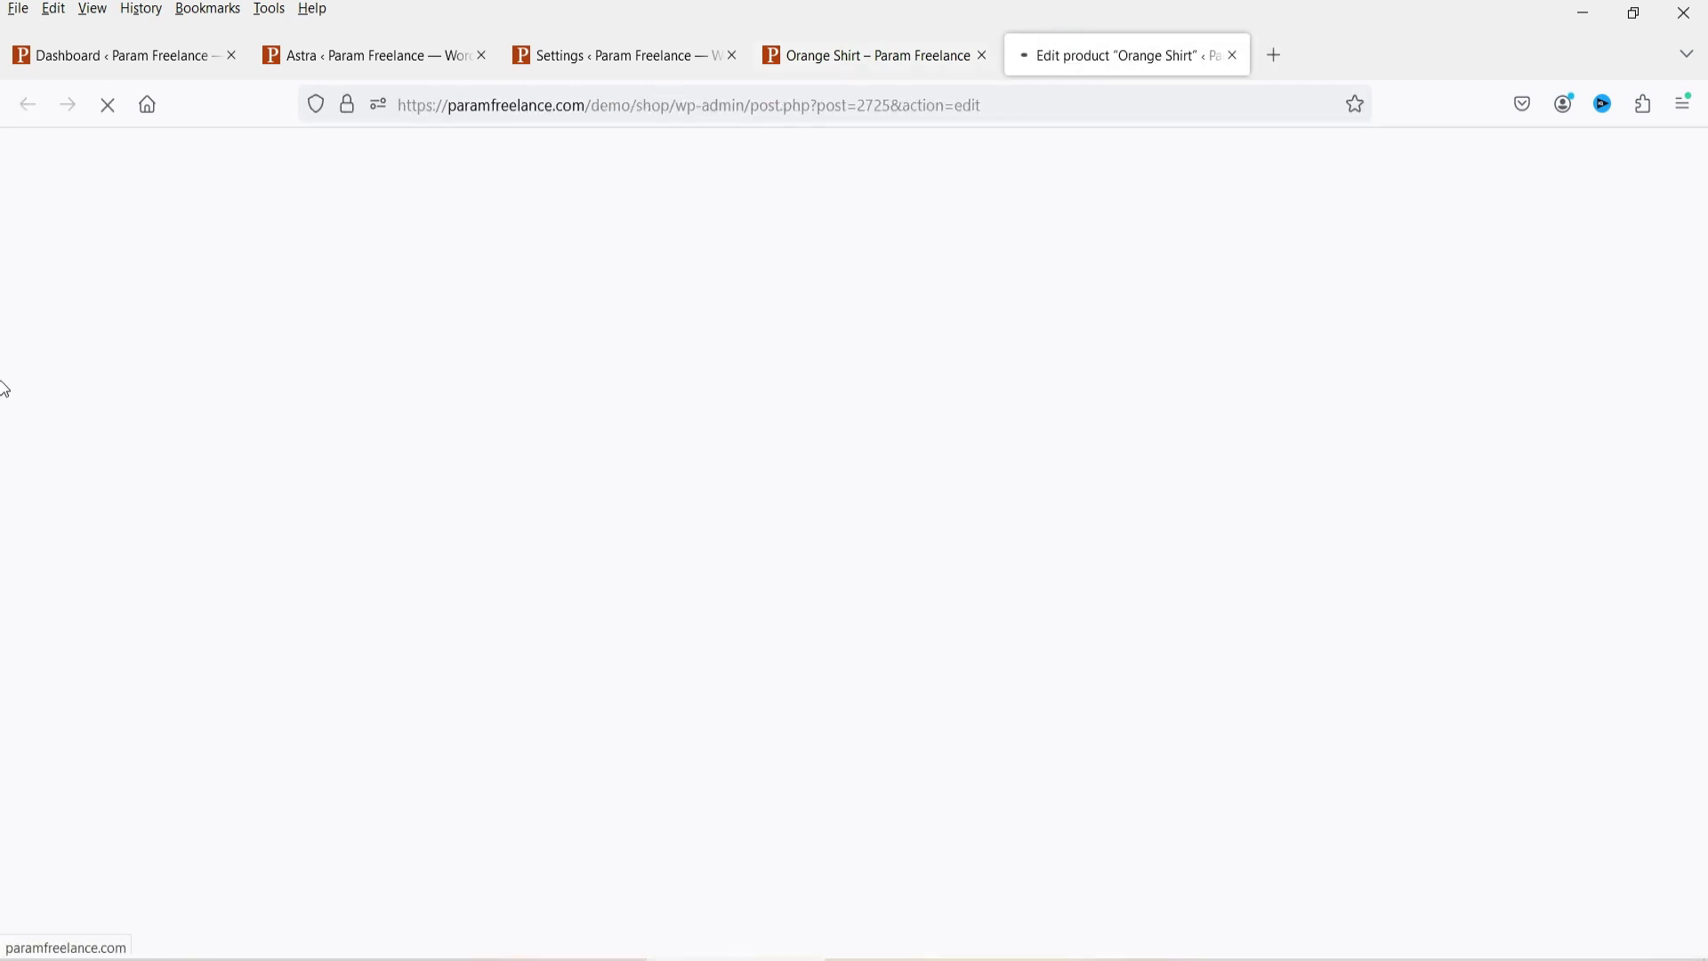
pyautogui.scroll(-9, 1653, 580)
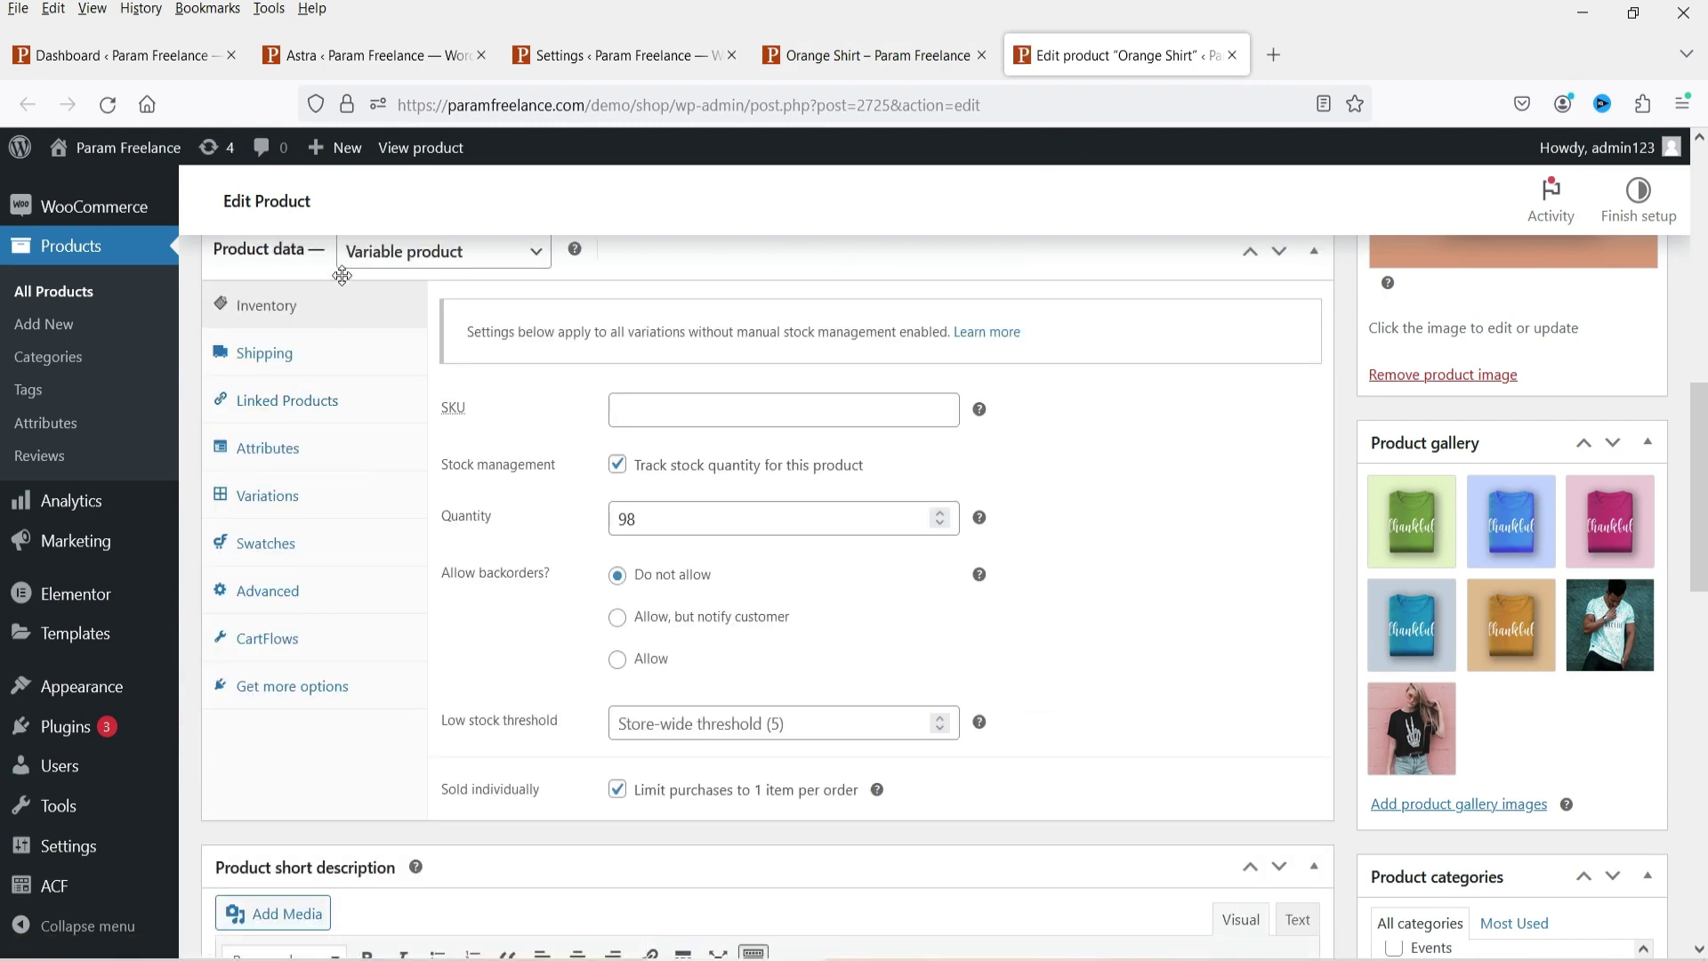
pyautogui.click(269, 448)
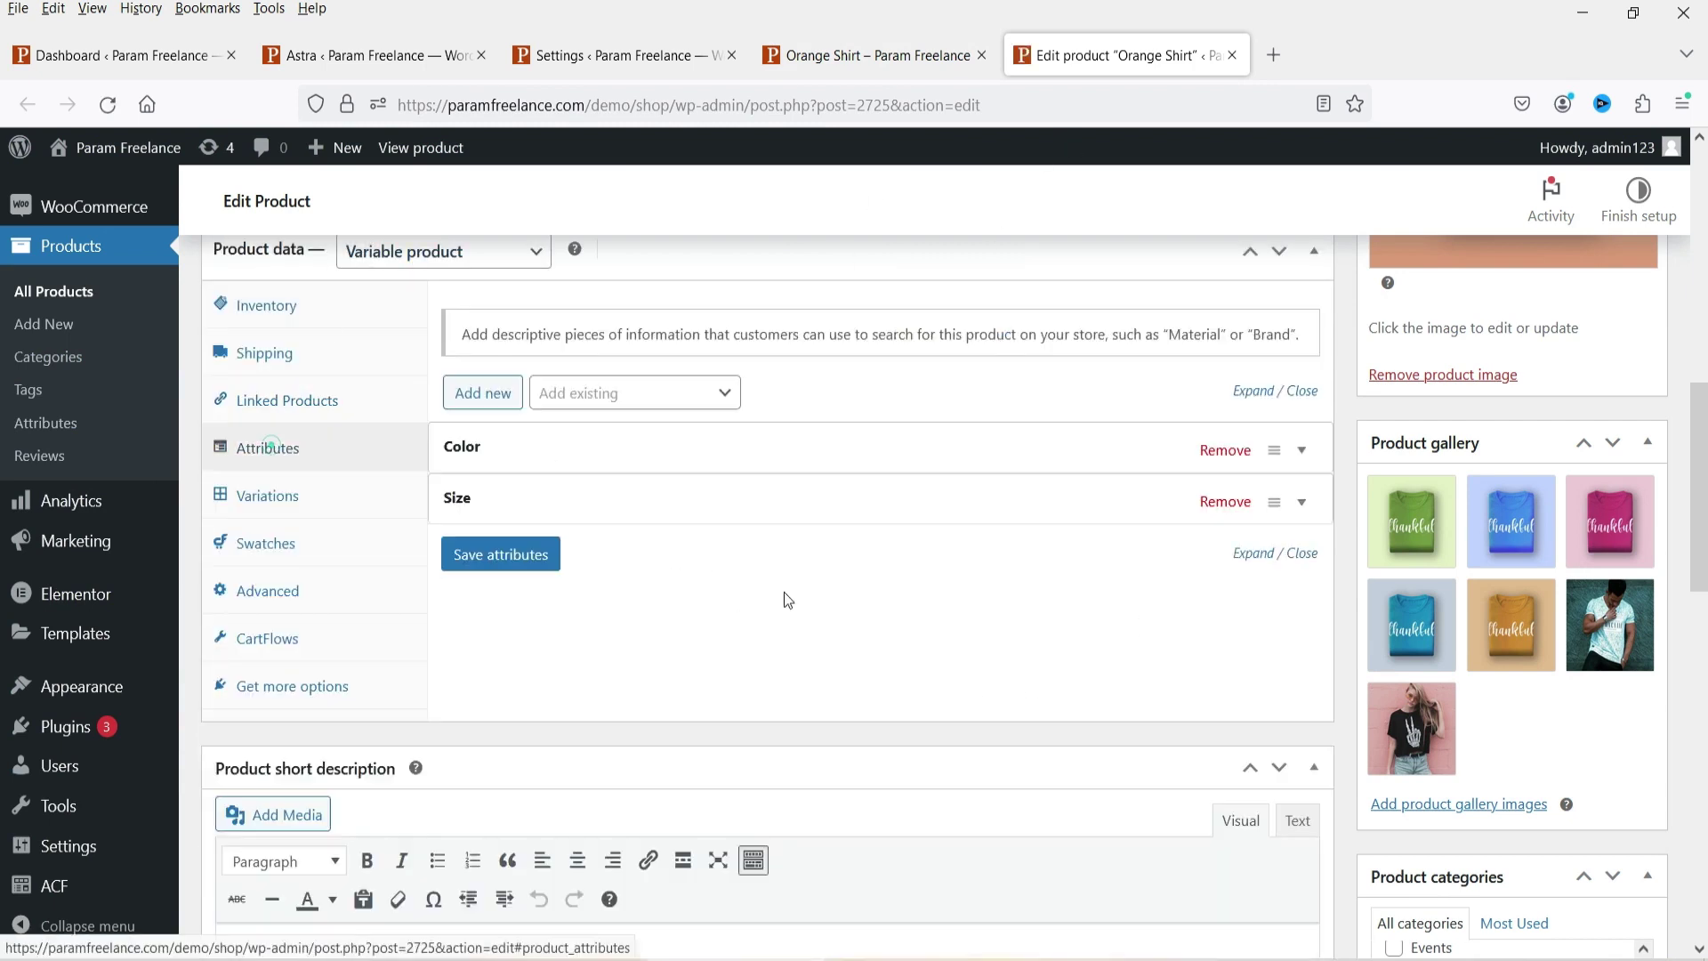
pyautogui.click(666, 446)
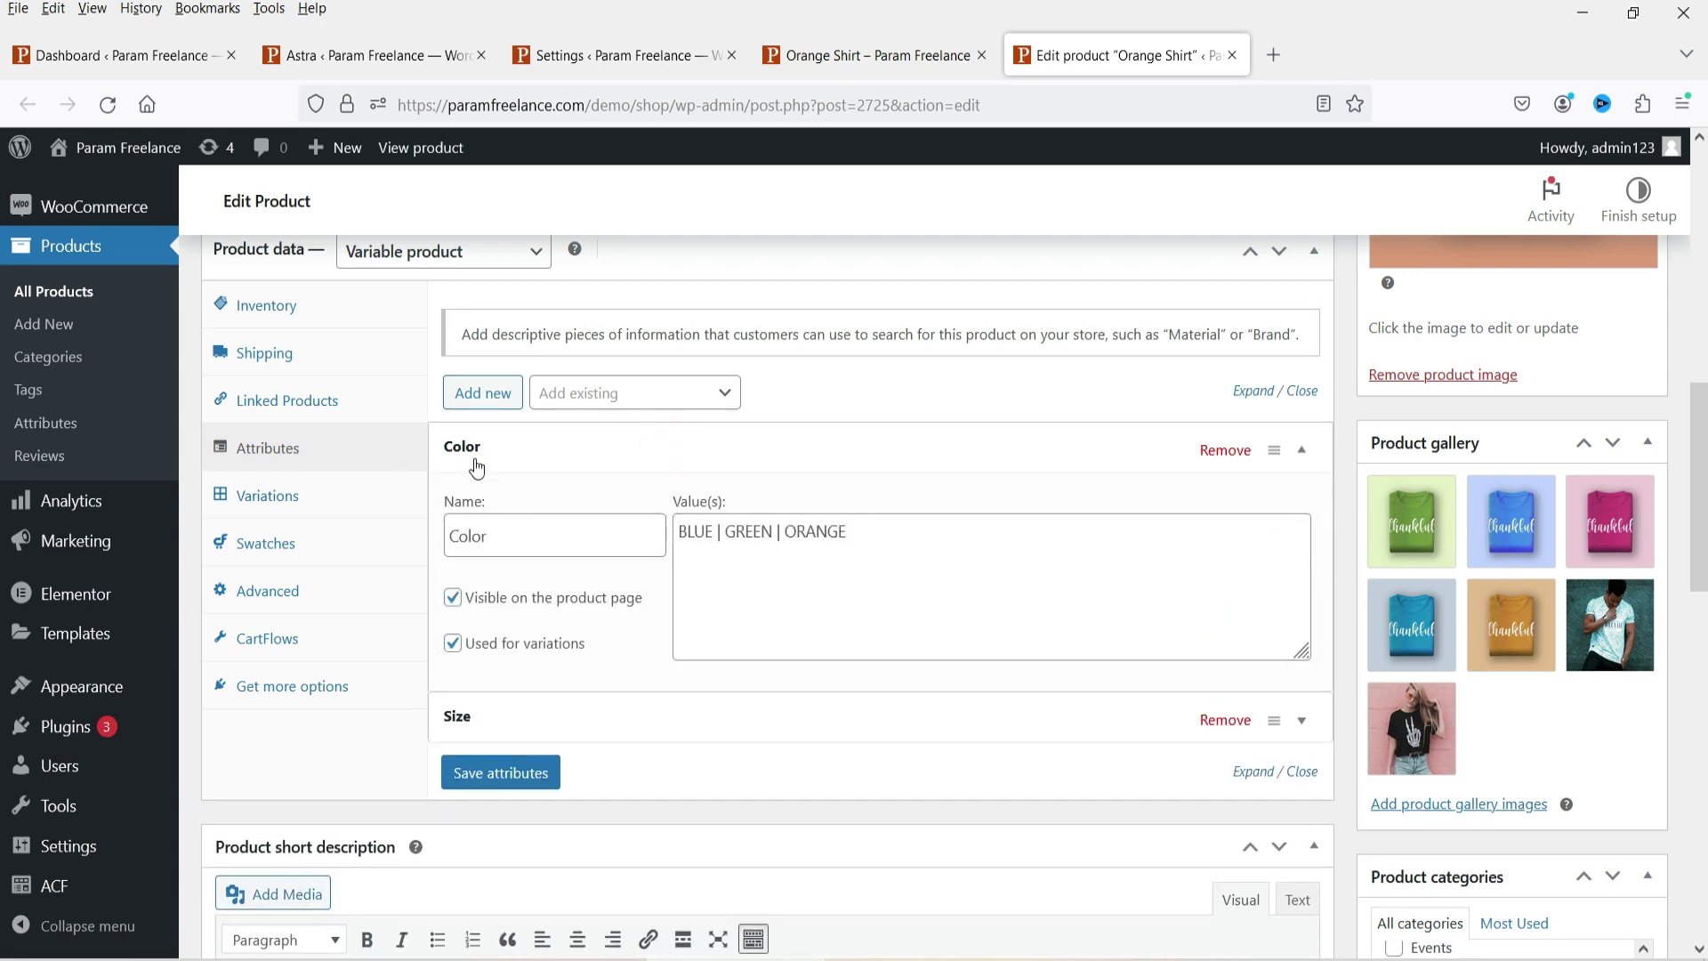
pyautogui.tripleClick(888, 534)
pyautogui.click(936, 554)
pyautogui.tripleClick(920, 526)
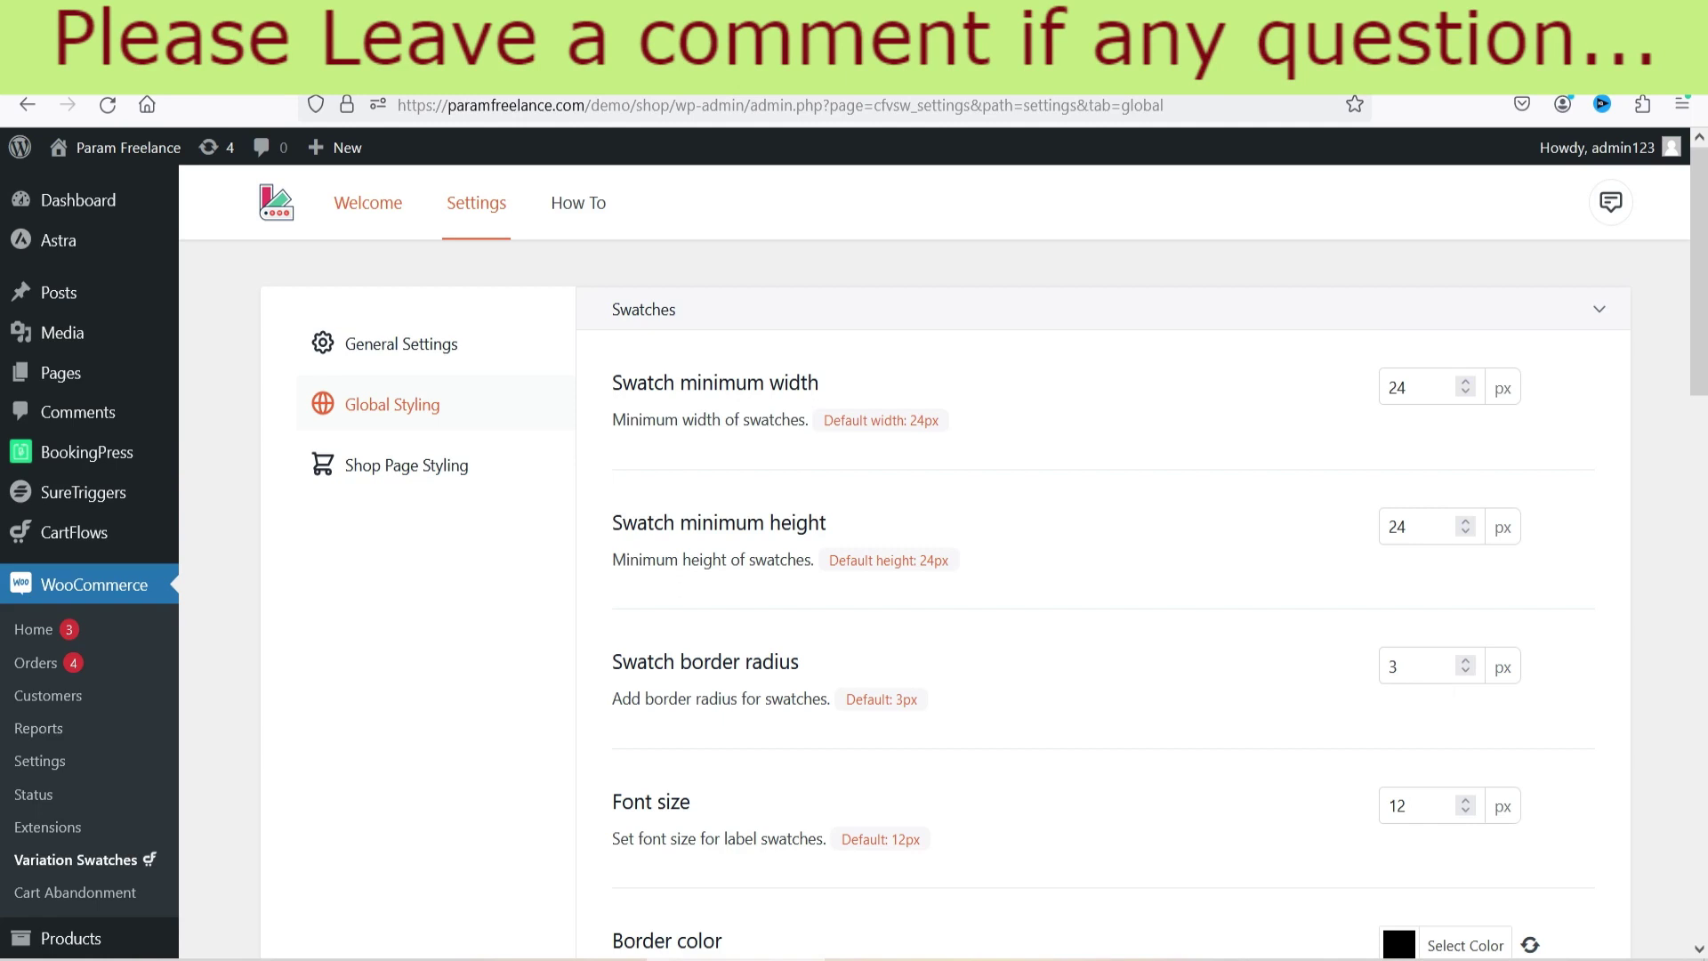
pyautogui.scroll(-3, 113, 818)
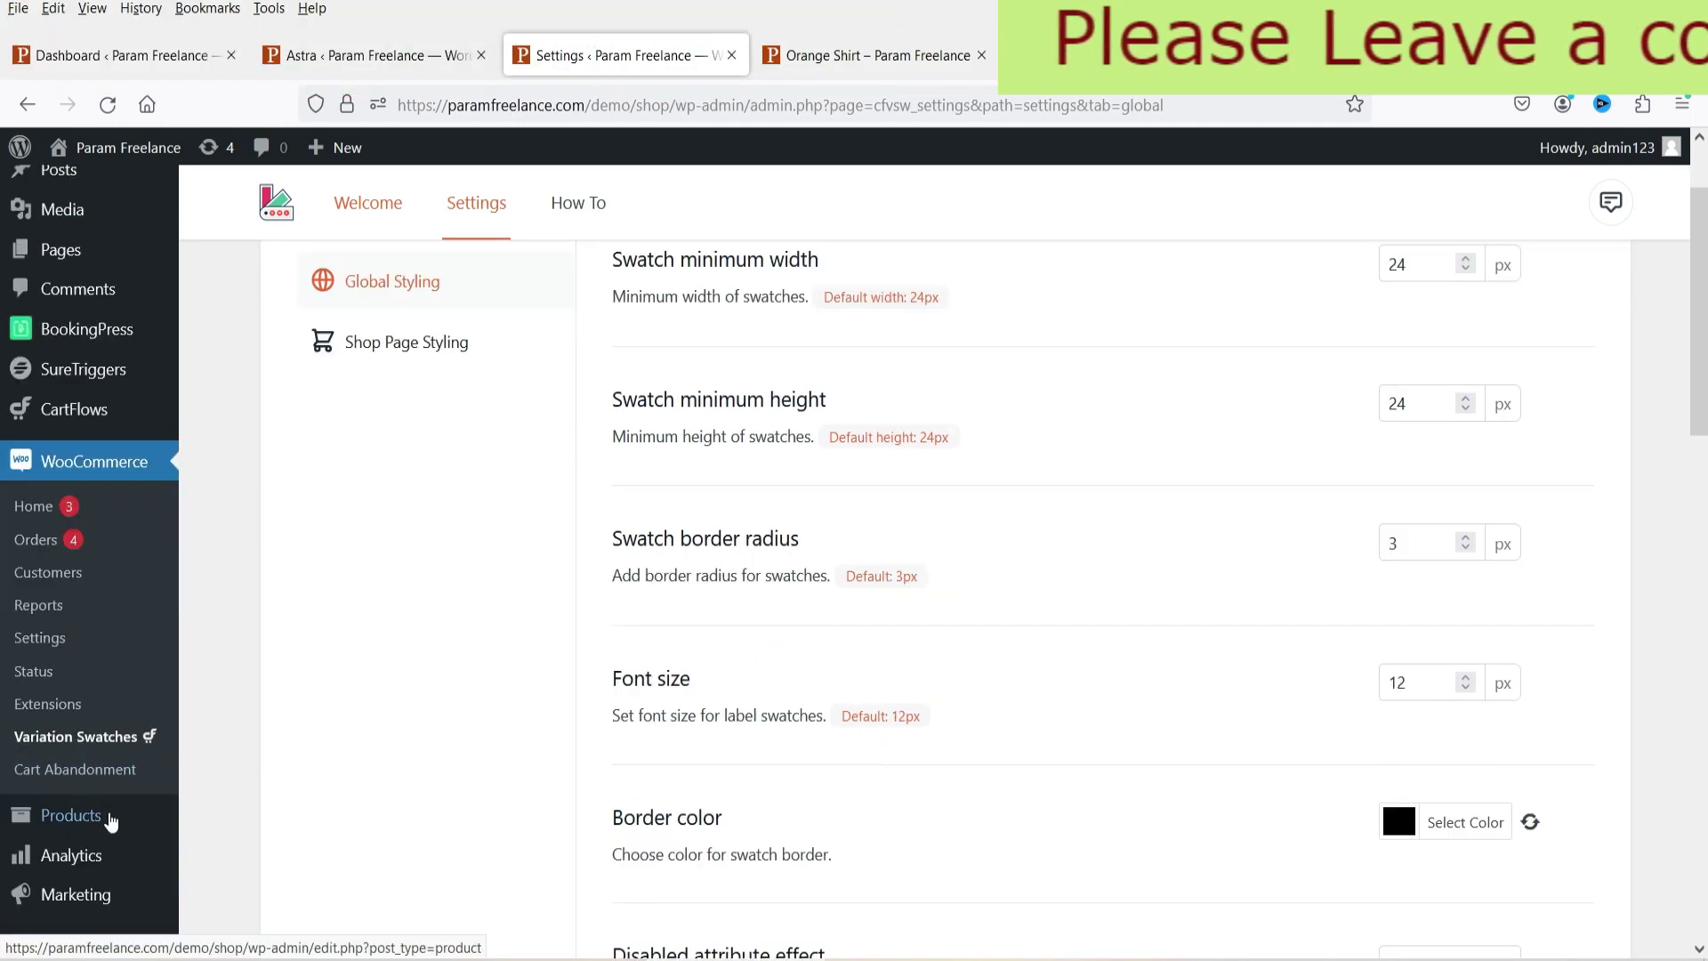
# Under Products > Attributes, name a new global attribute 'Colors' and give it the slug 'colors'.
pyautogui.moveTo(109, 814)
pyautogui.click(237, 858)
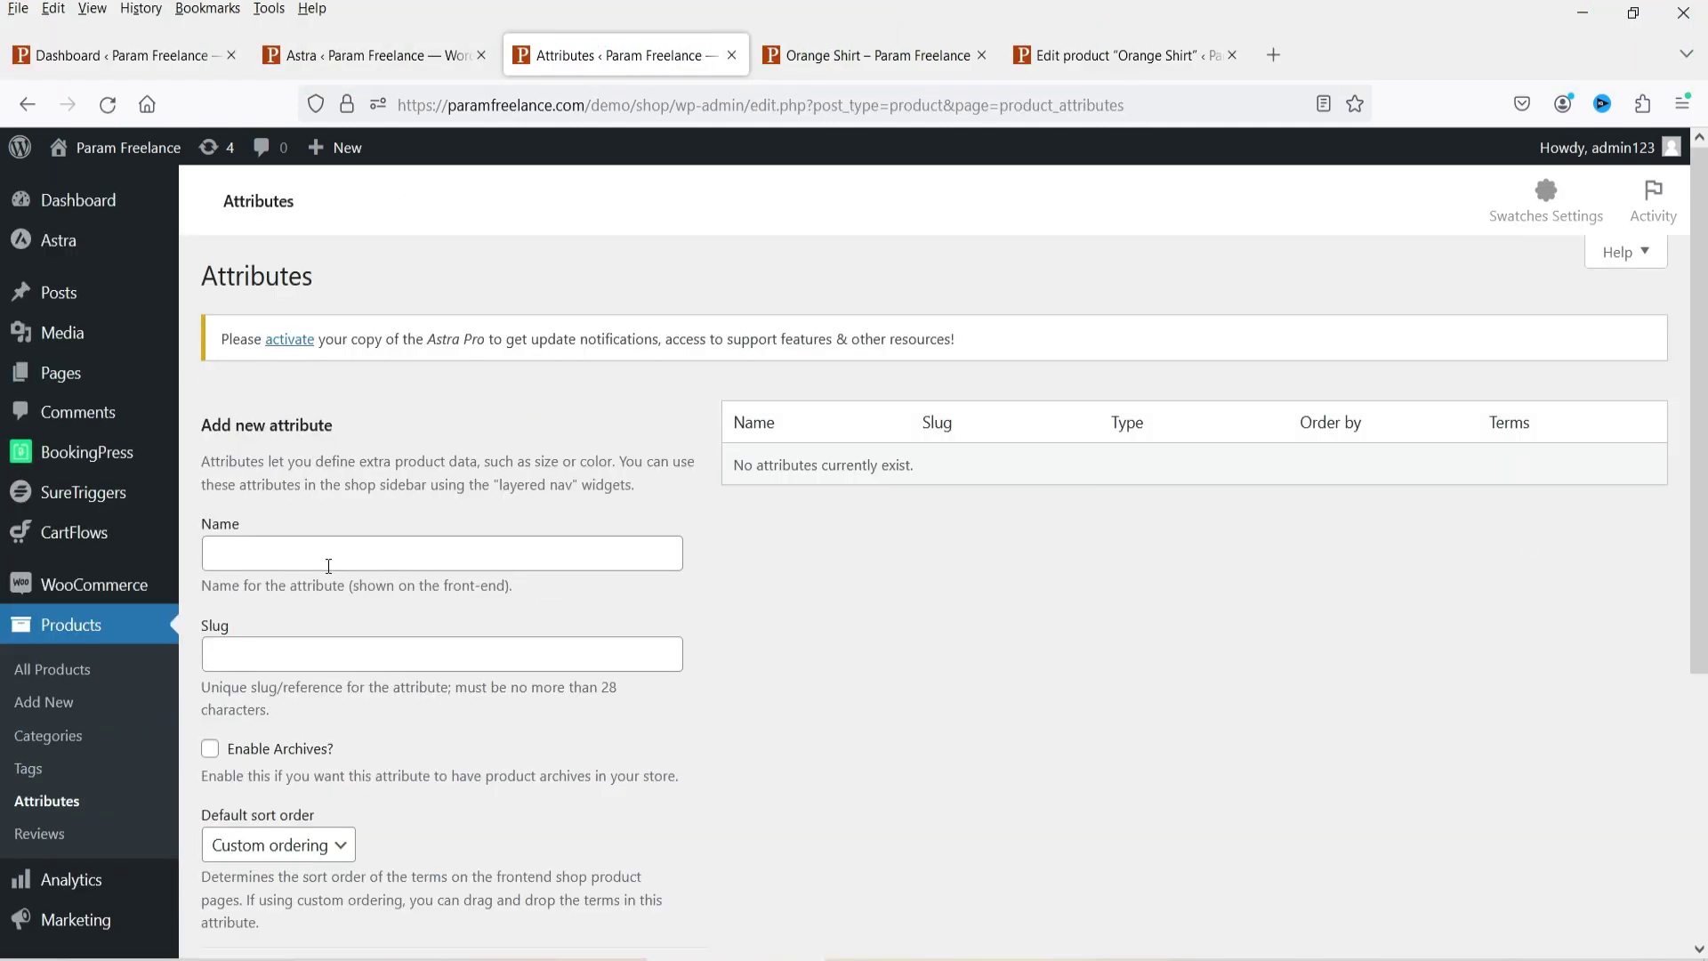
pyautogui.click(326, 562)
pyautogui.write('Color')
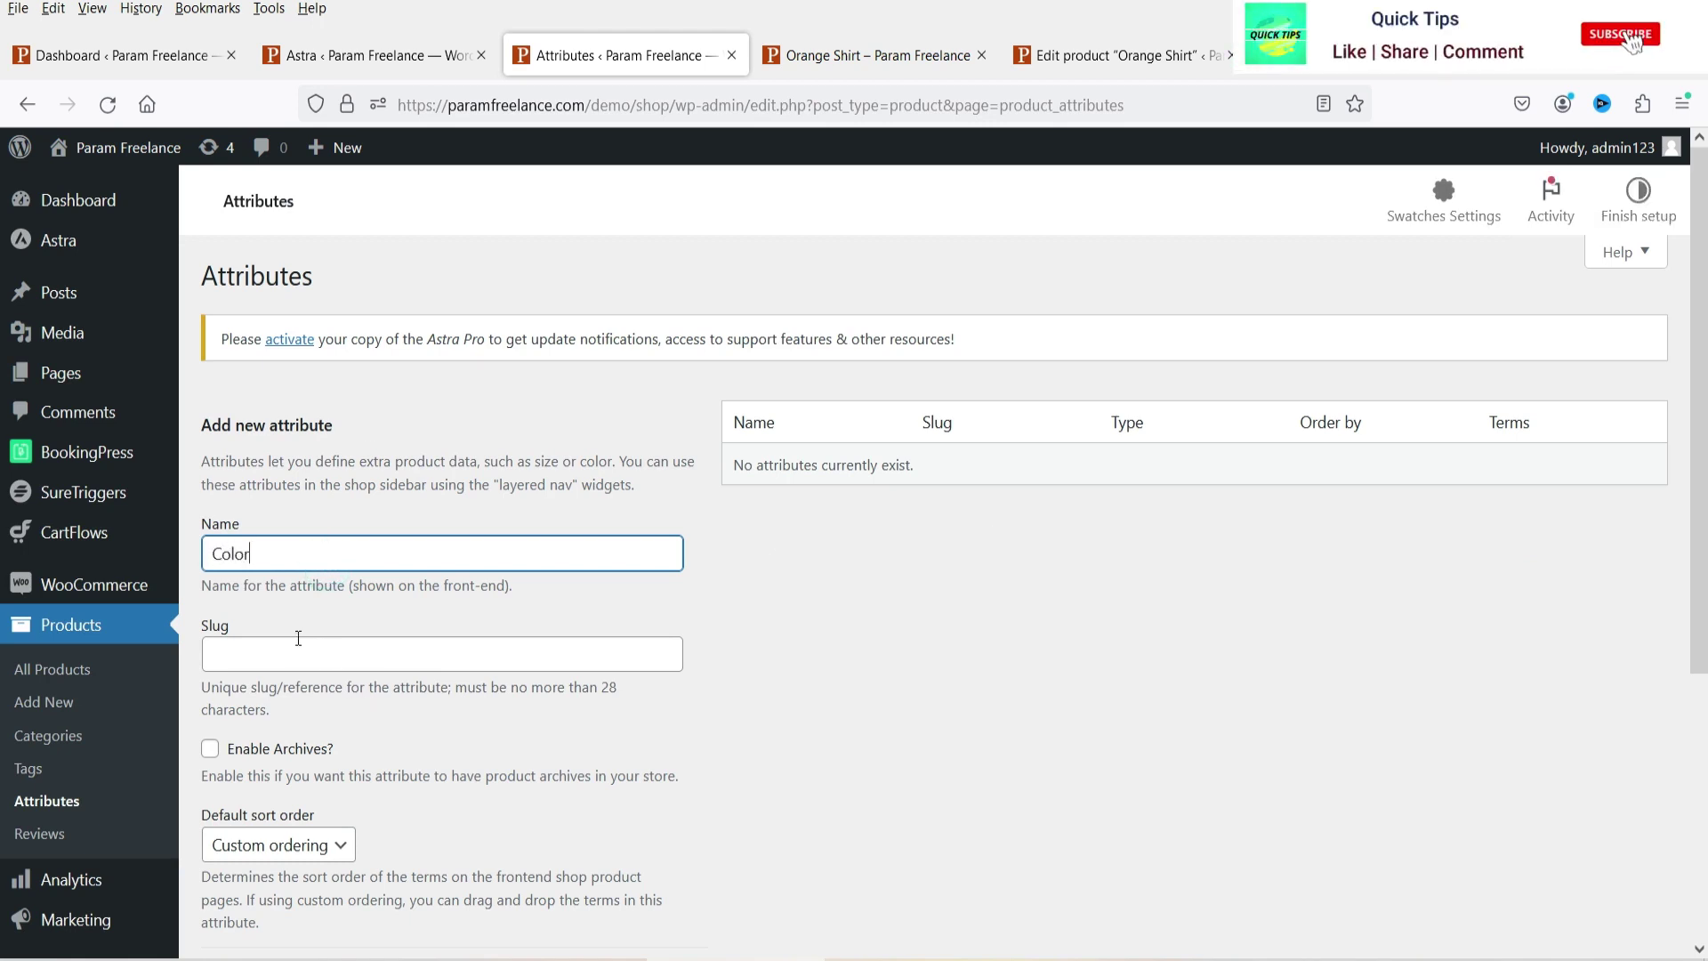
pyautogui.write('s')
pyautogui.click(303, 652)
pyautogui.write('color')
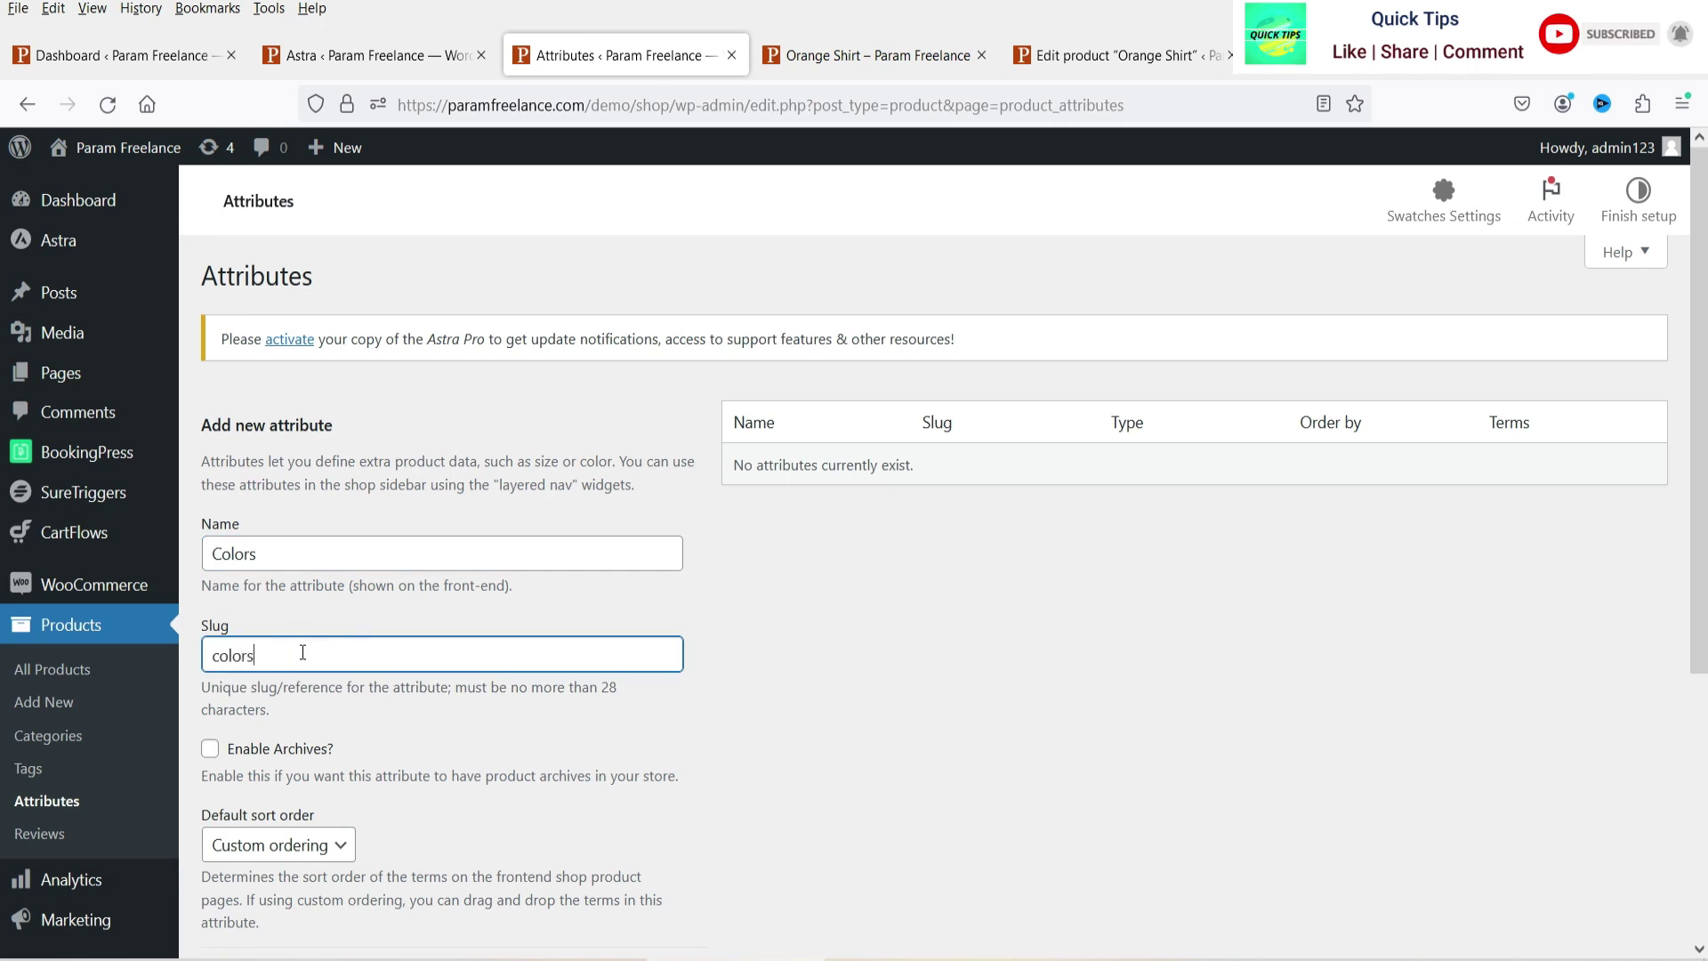
# Set the attribute Type to Color and Shape to Square, then add it.
pyautogui.scroll(-4, 302, 652)
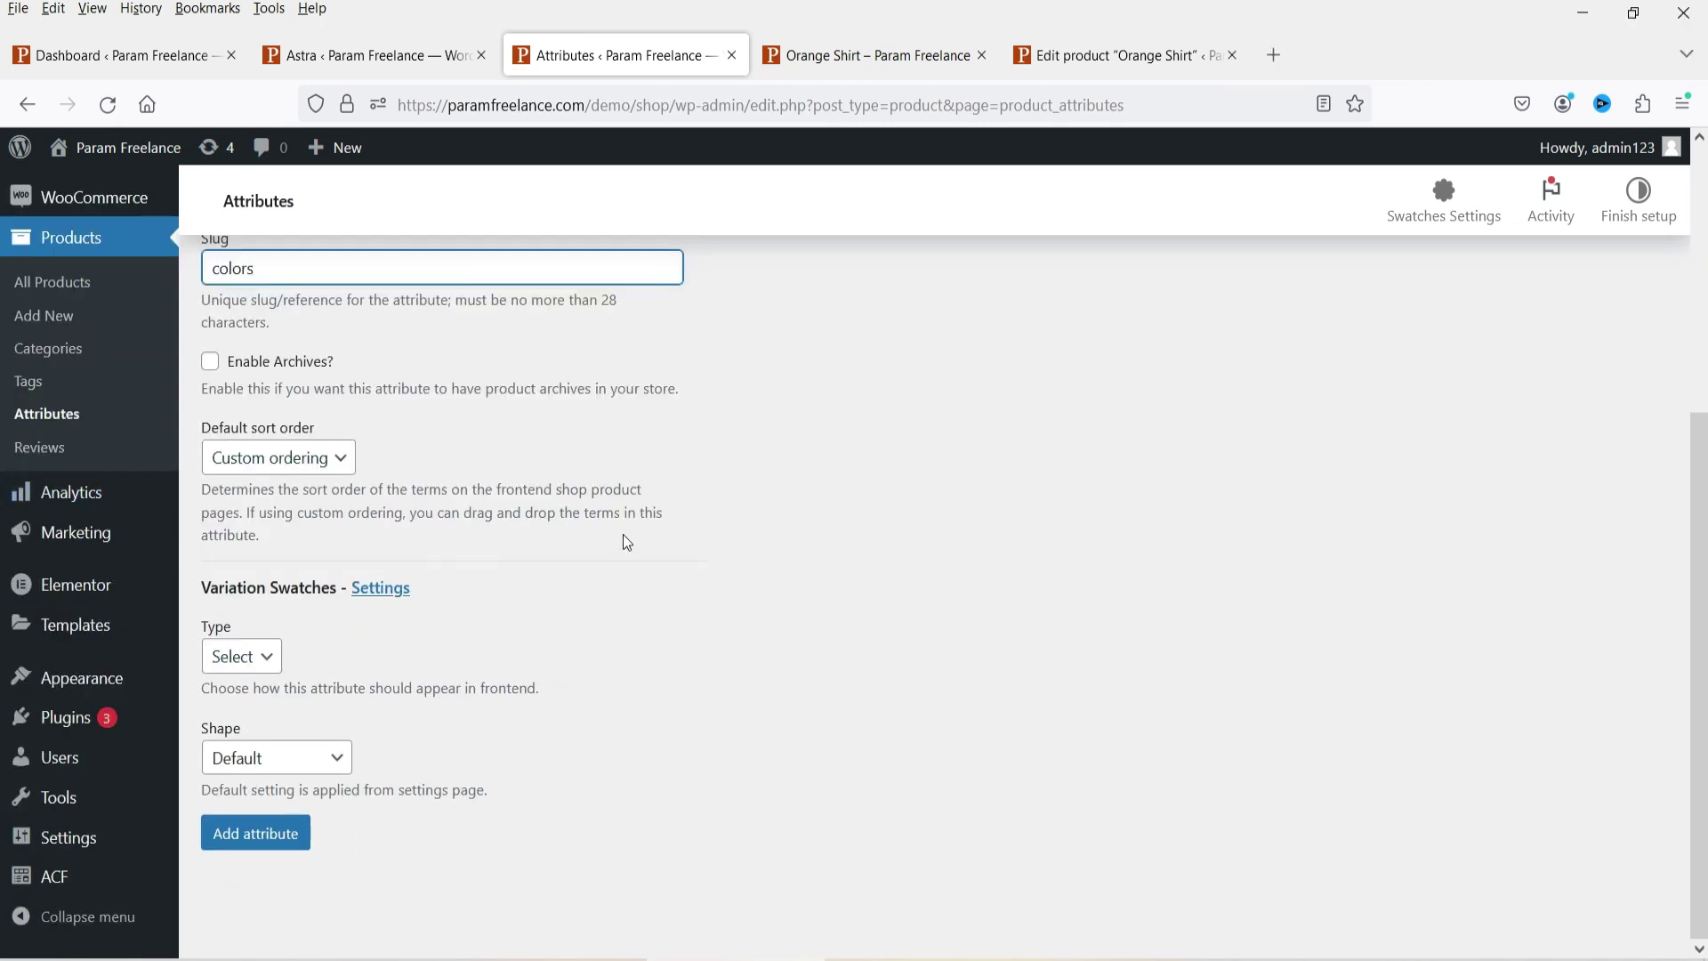
pyautogui.click(260, 658)
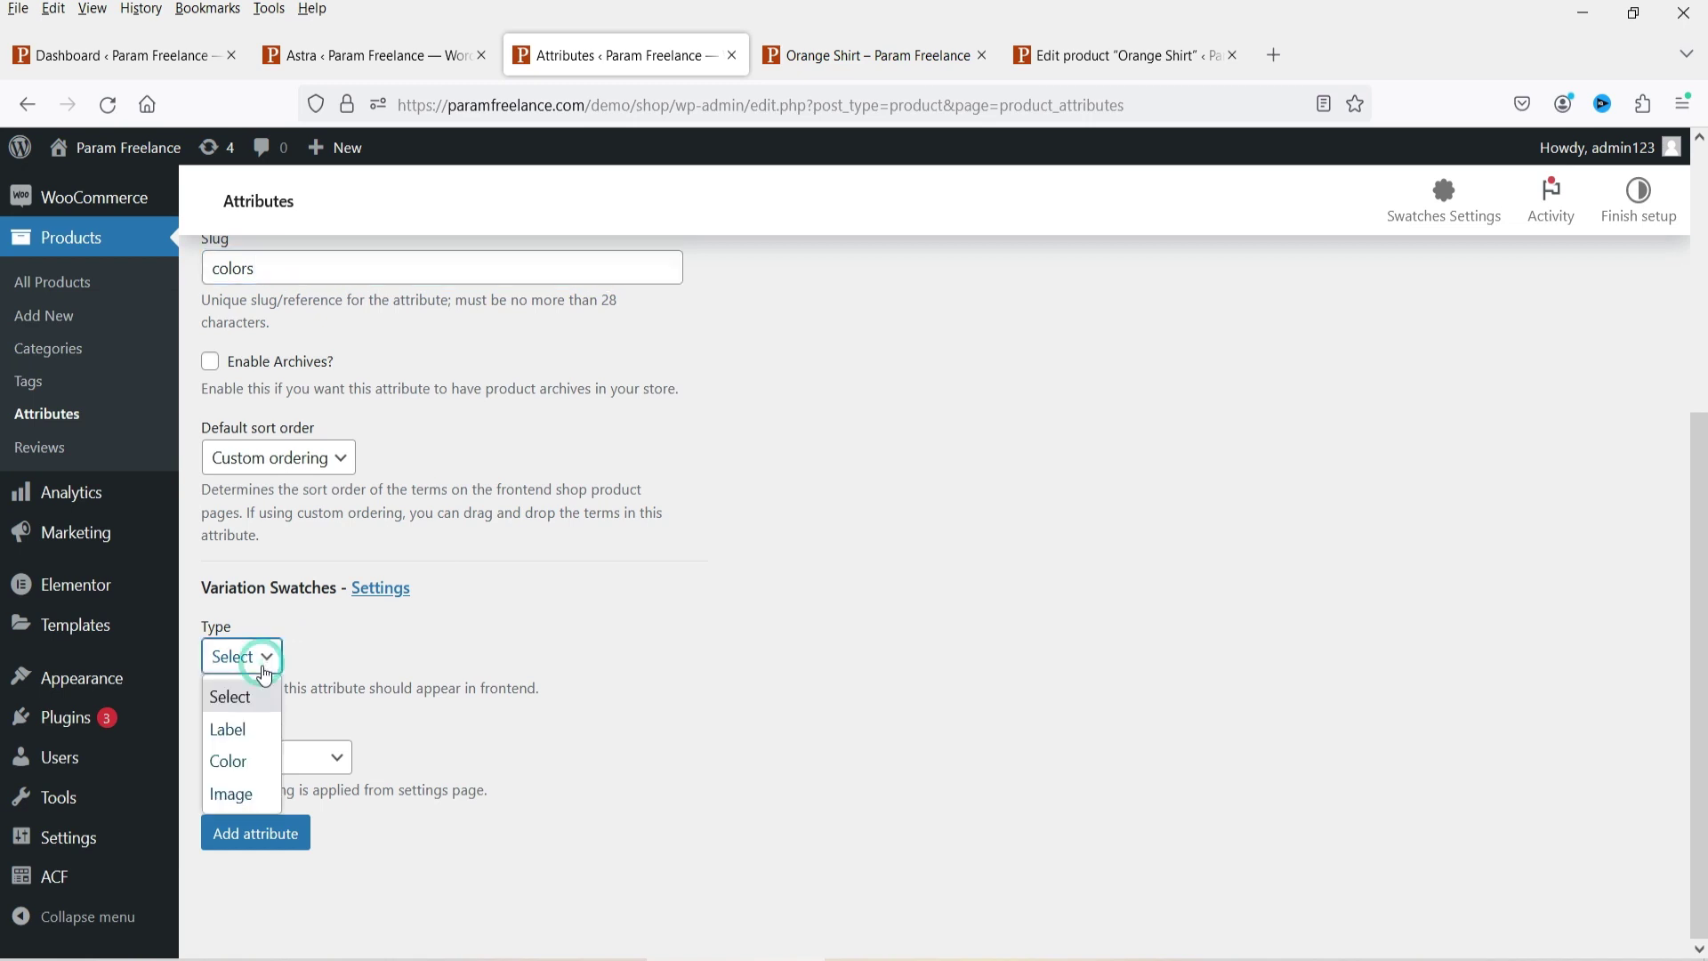
pyautogui.click(260, 761)
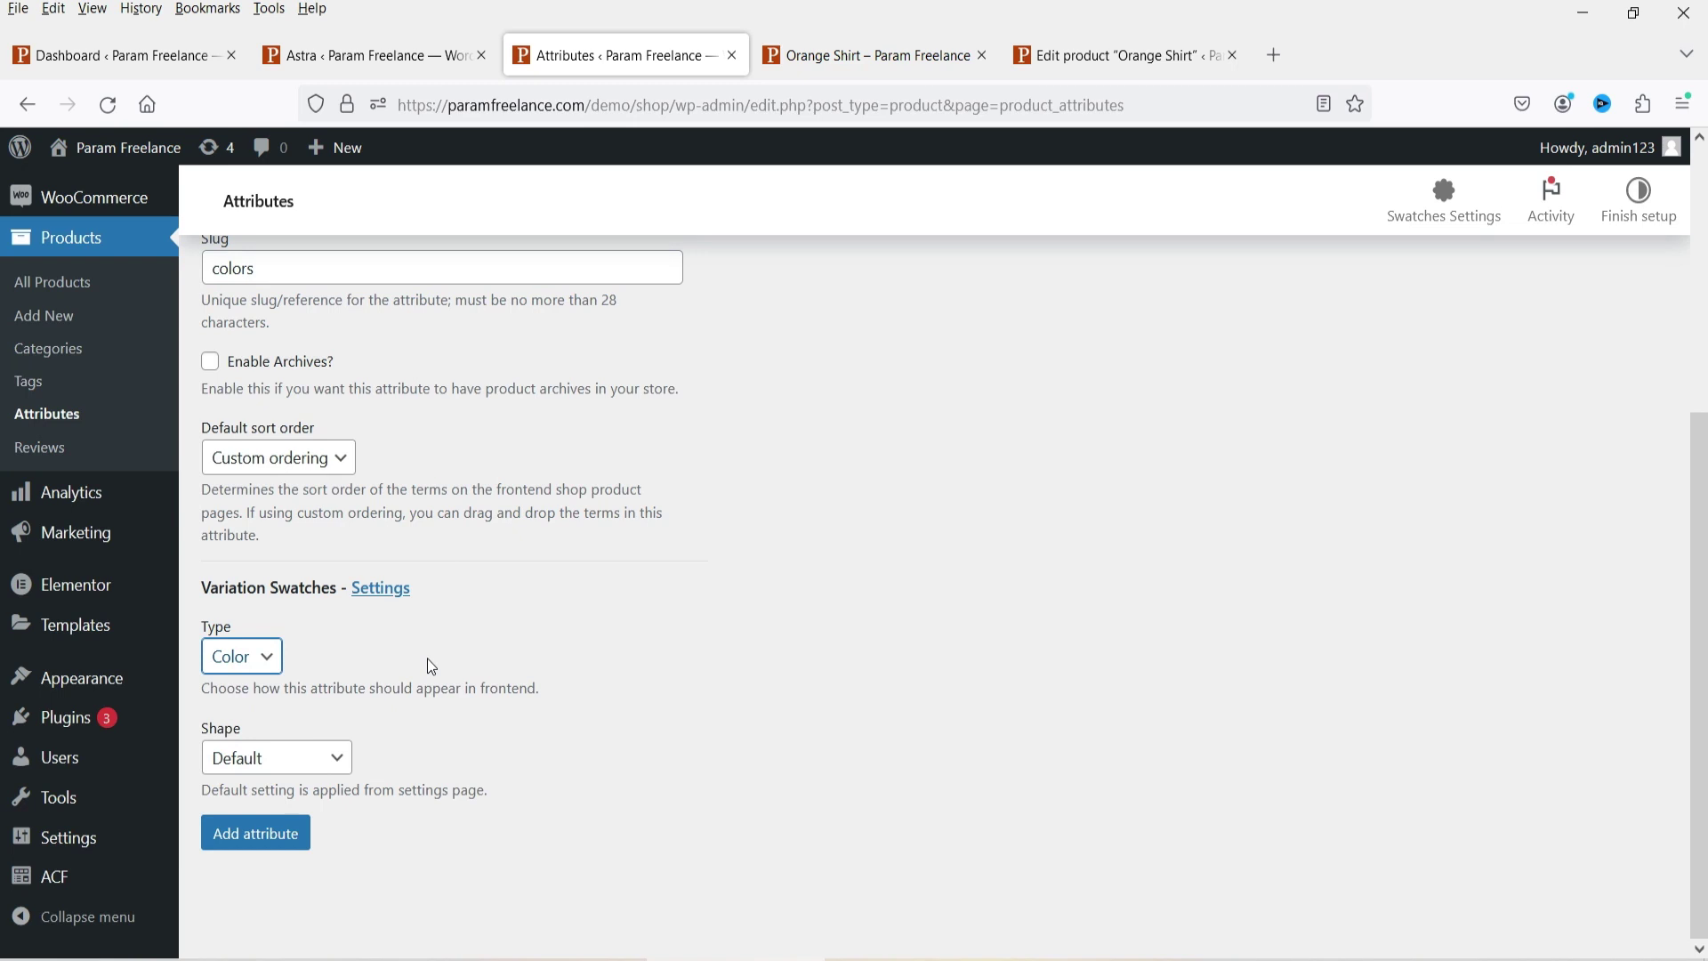
pyautogui.click(526, 691)
pyautogui.click(285, 755)
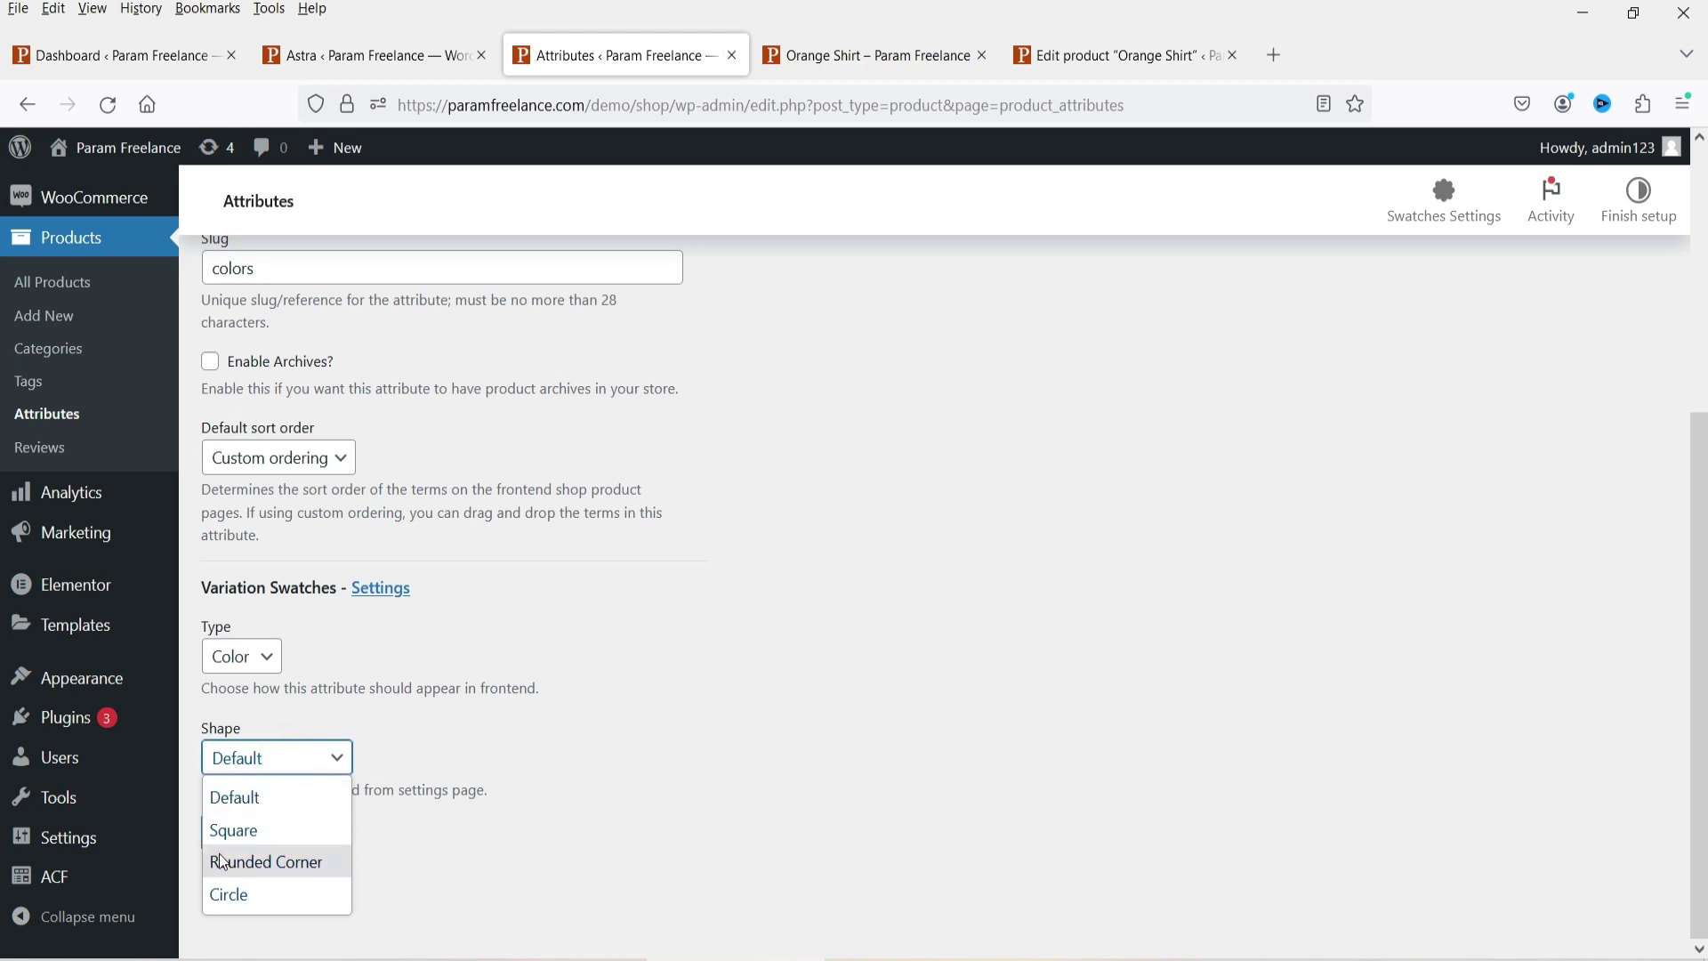
pyautogui.click(267, 831)
pyautogui.scroll(-1, 496, 575)
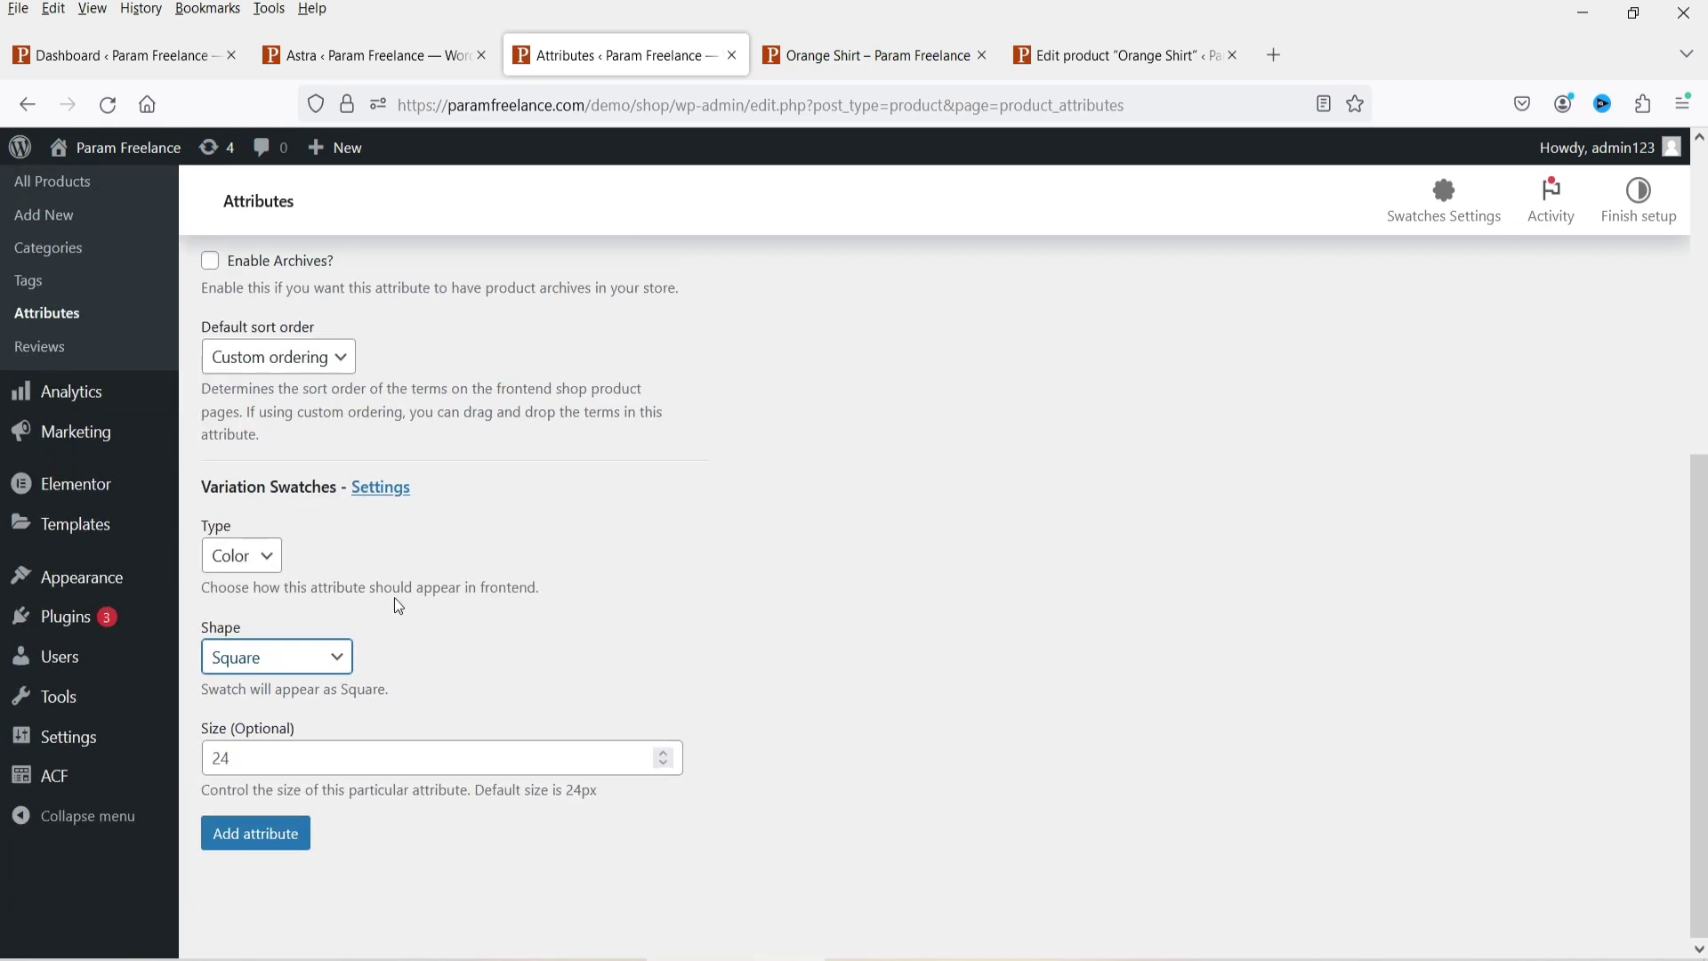
pyautogui.click(259, 853)
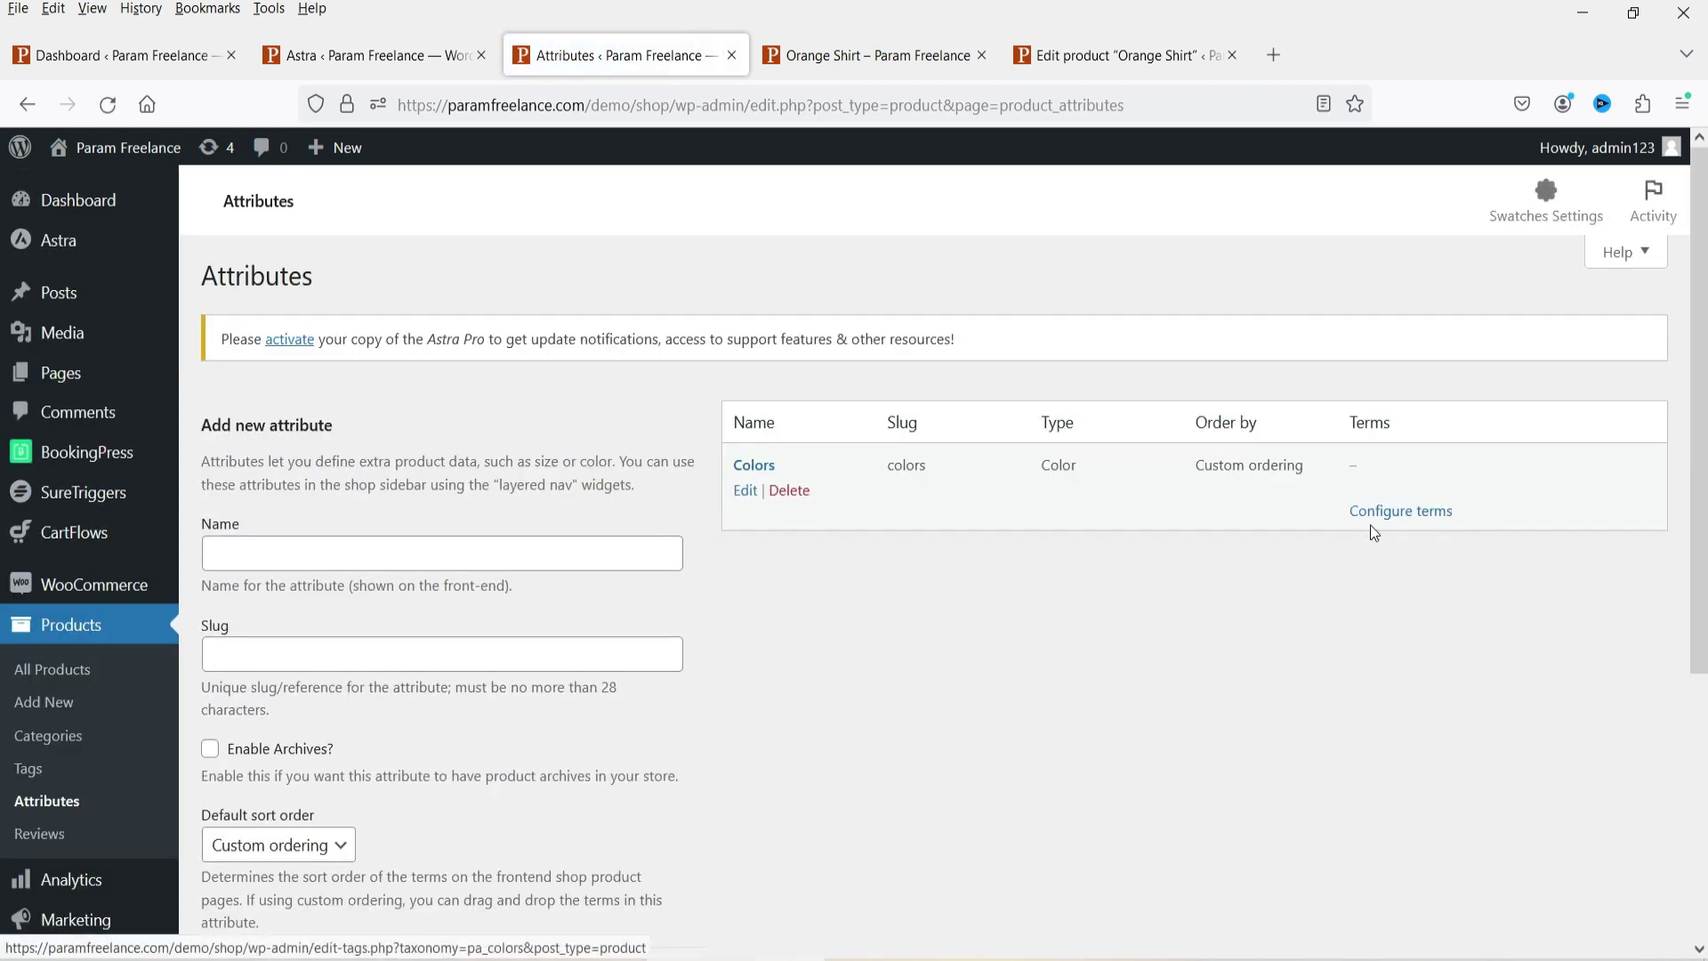
# Add a Blue term to the Colors attribute with swatch colour #1d3dba.
pyautogui.click(1424, 521)
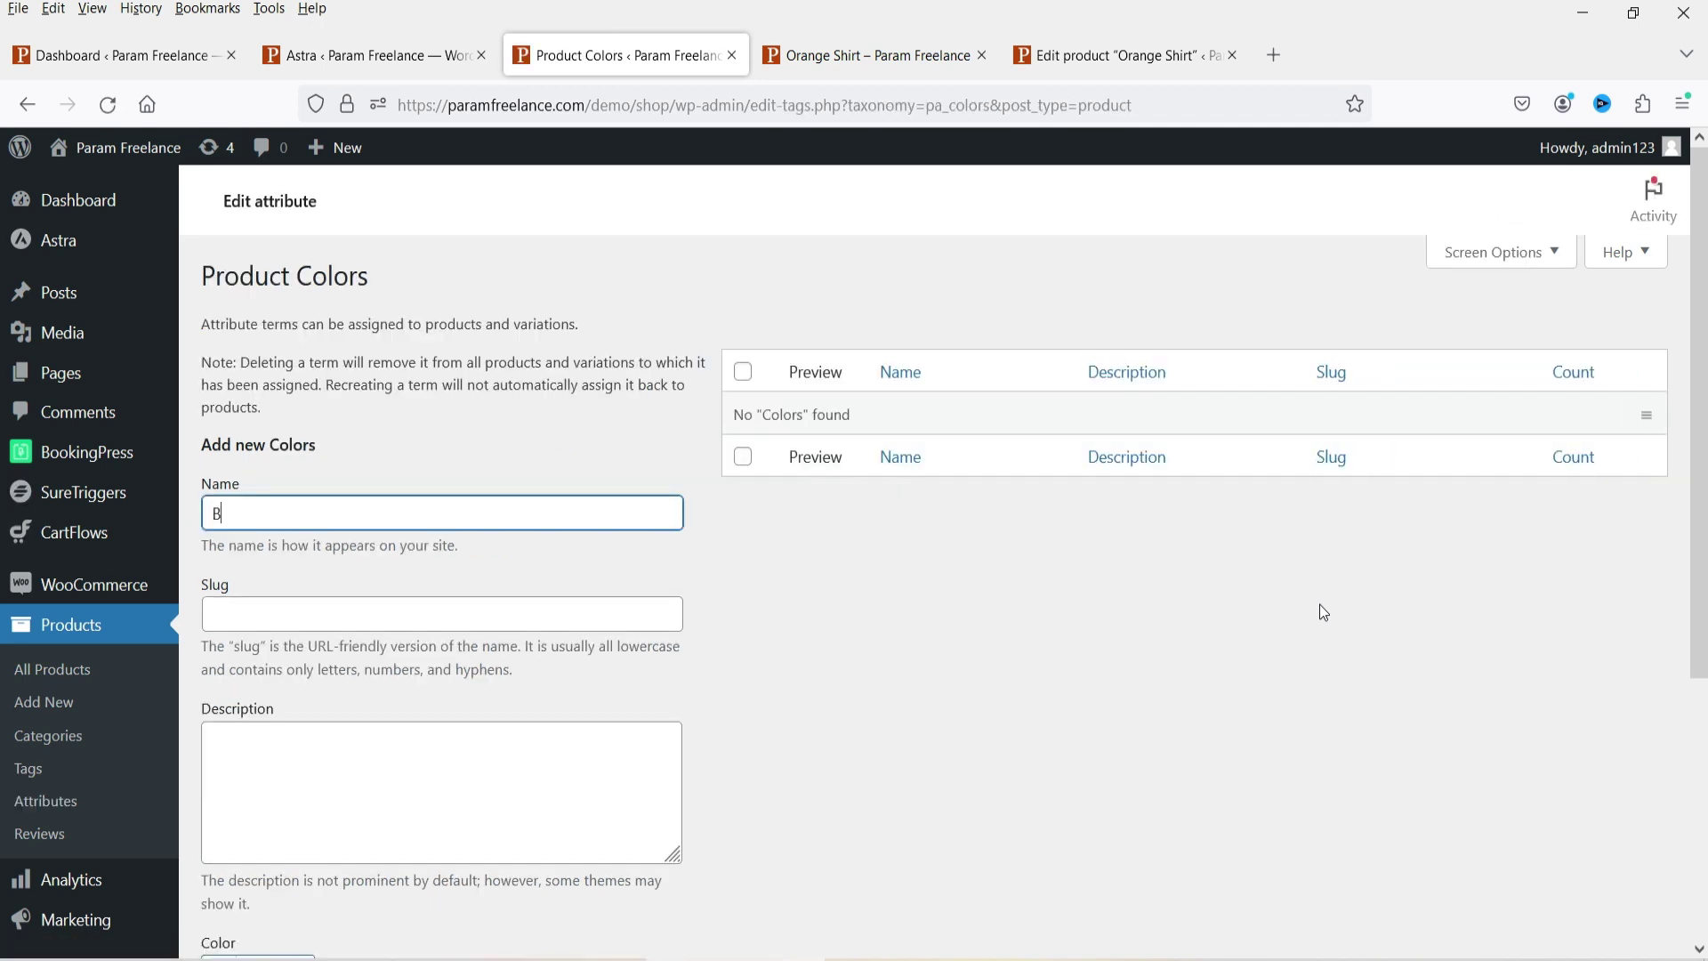
pyautogui.click(990, 628)
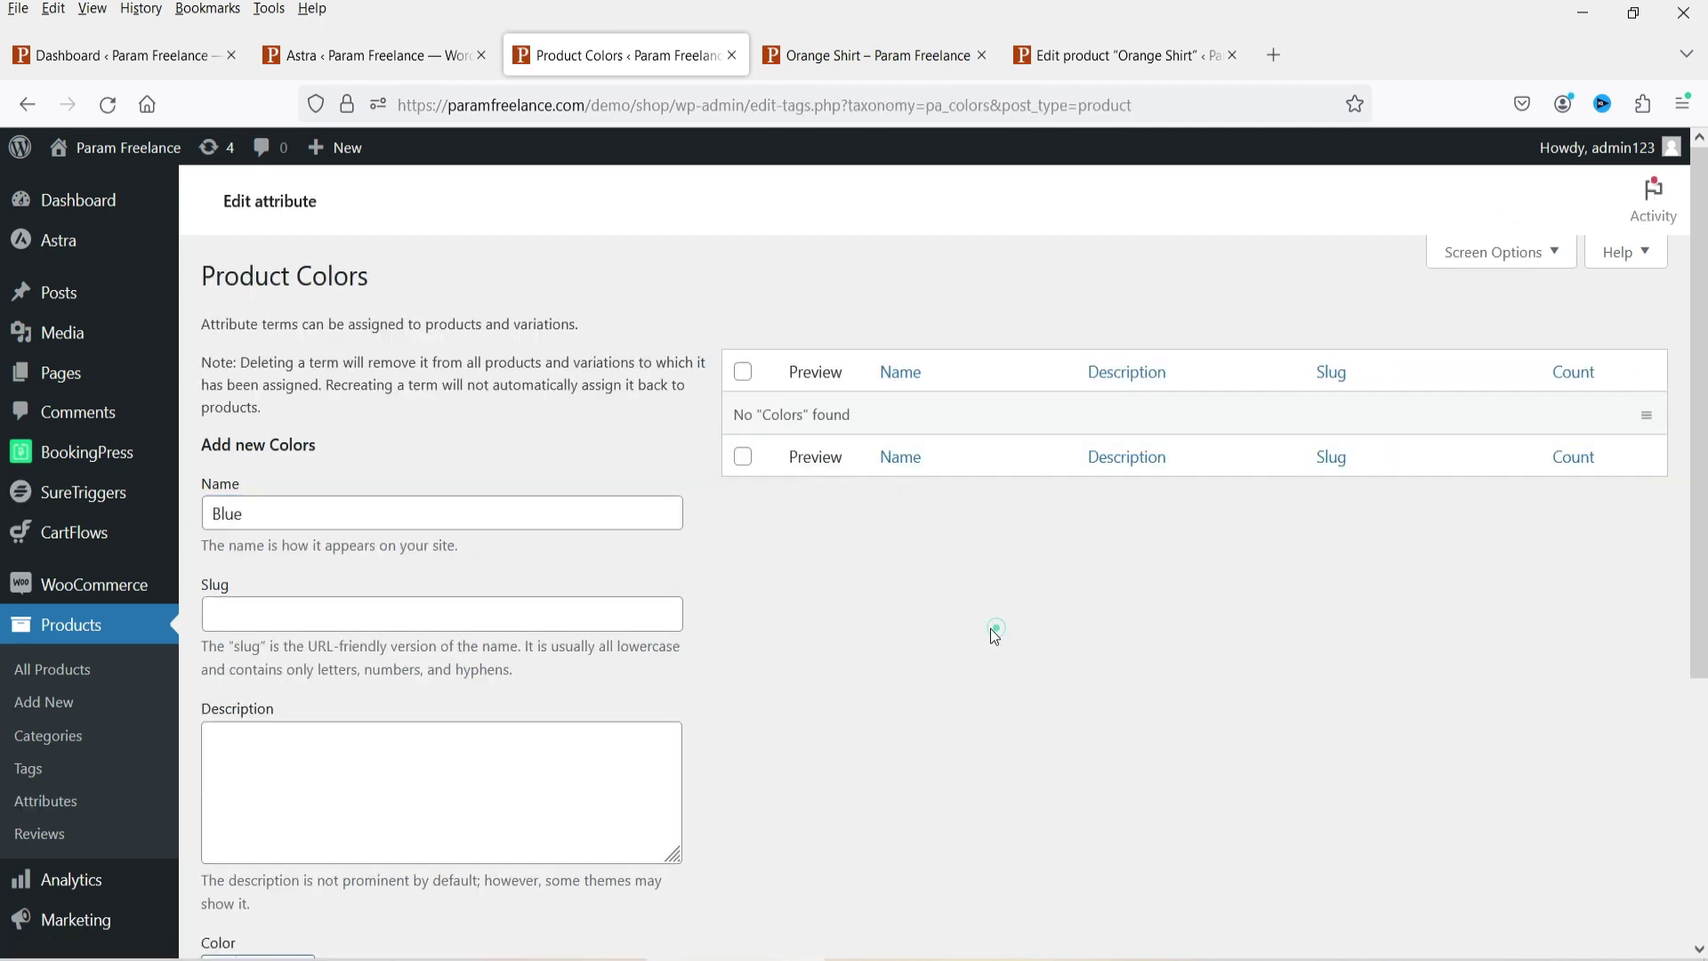
pyautogui.scroll(-3, 768, 522)
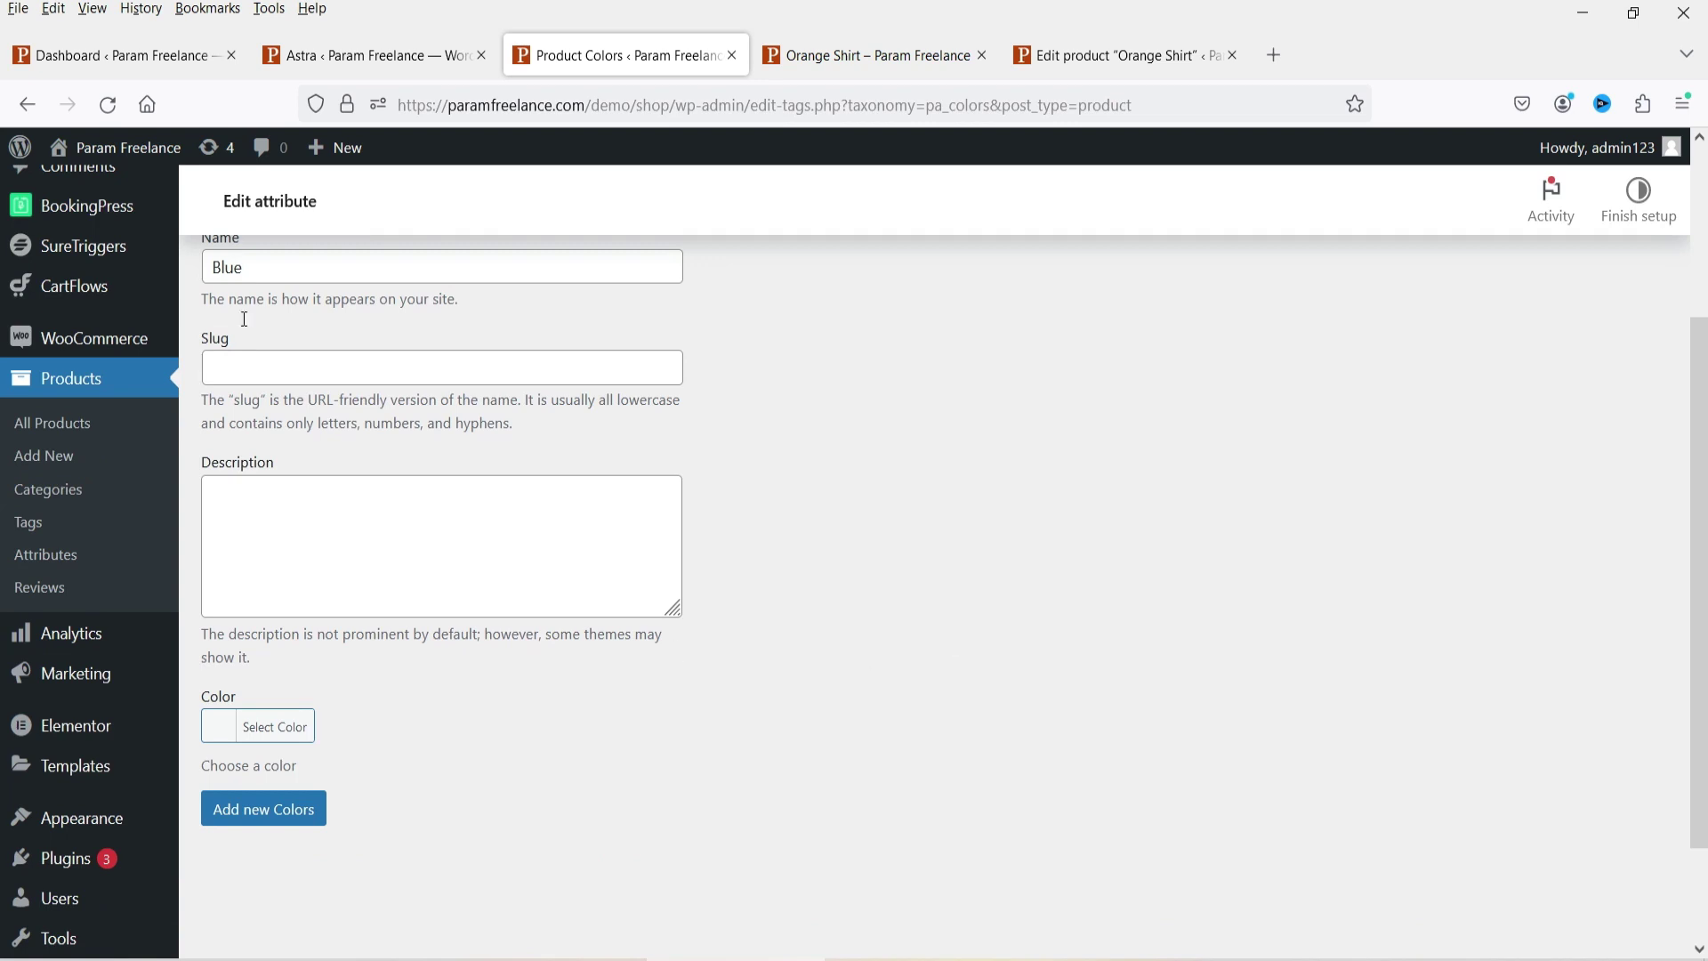
pyautogui.click(213, 727)
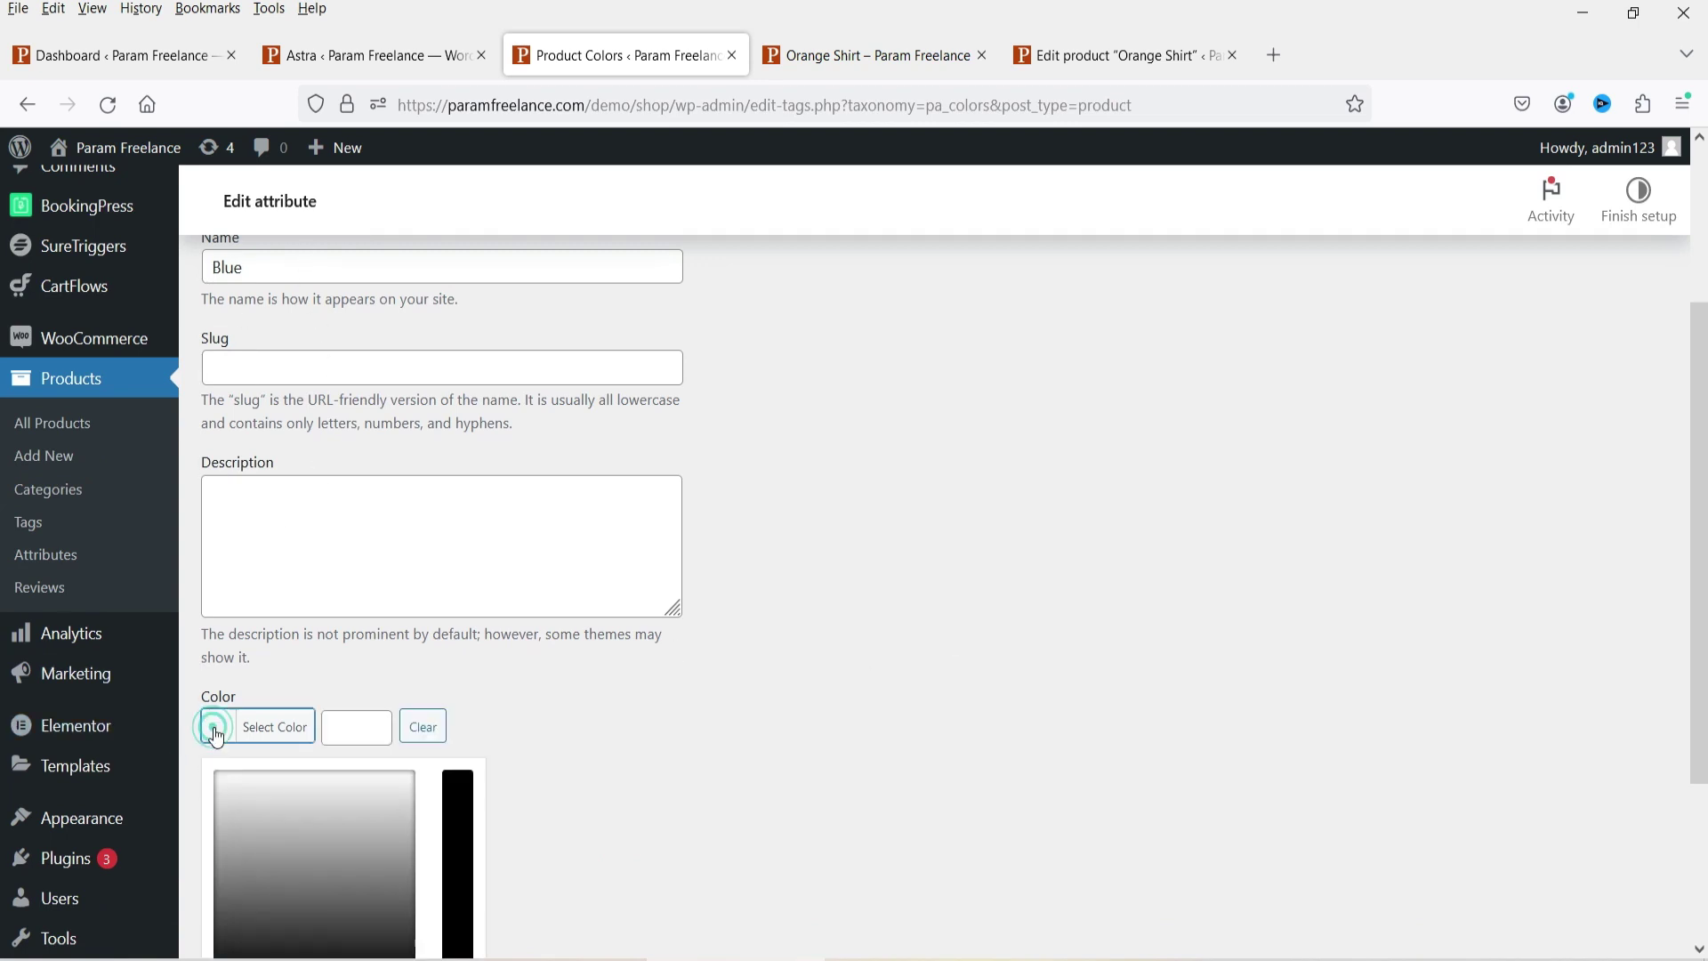
pyautogui.scroll(-3, 766, 610)
pyautogui.click(380, 753)
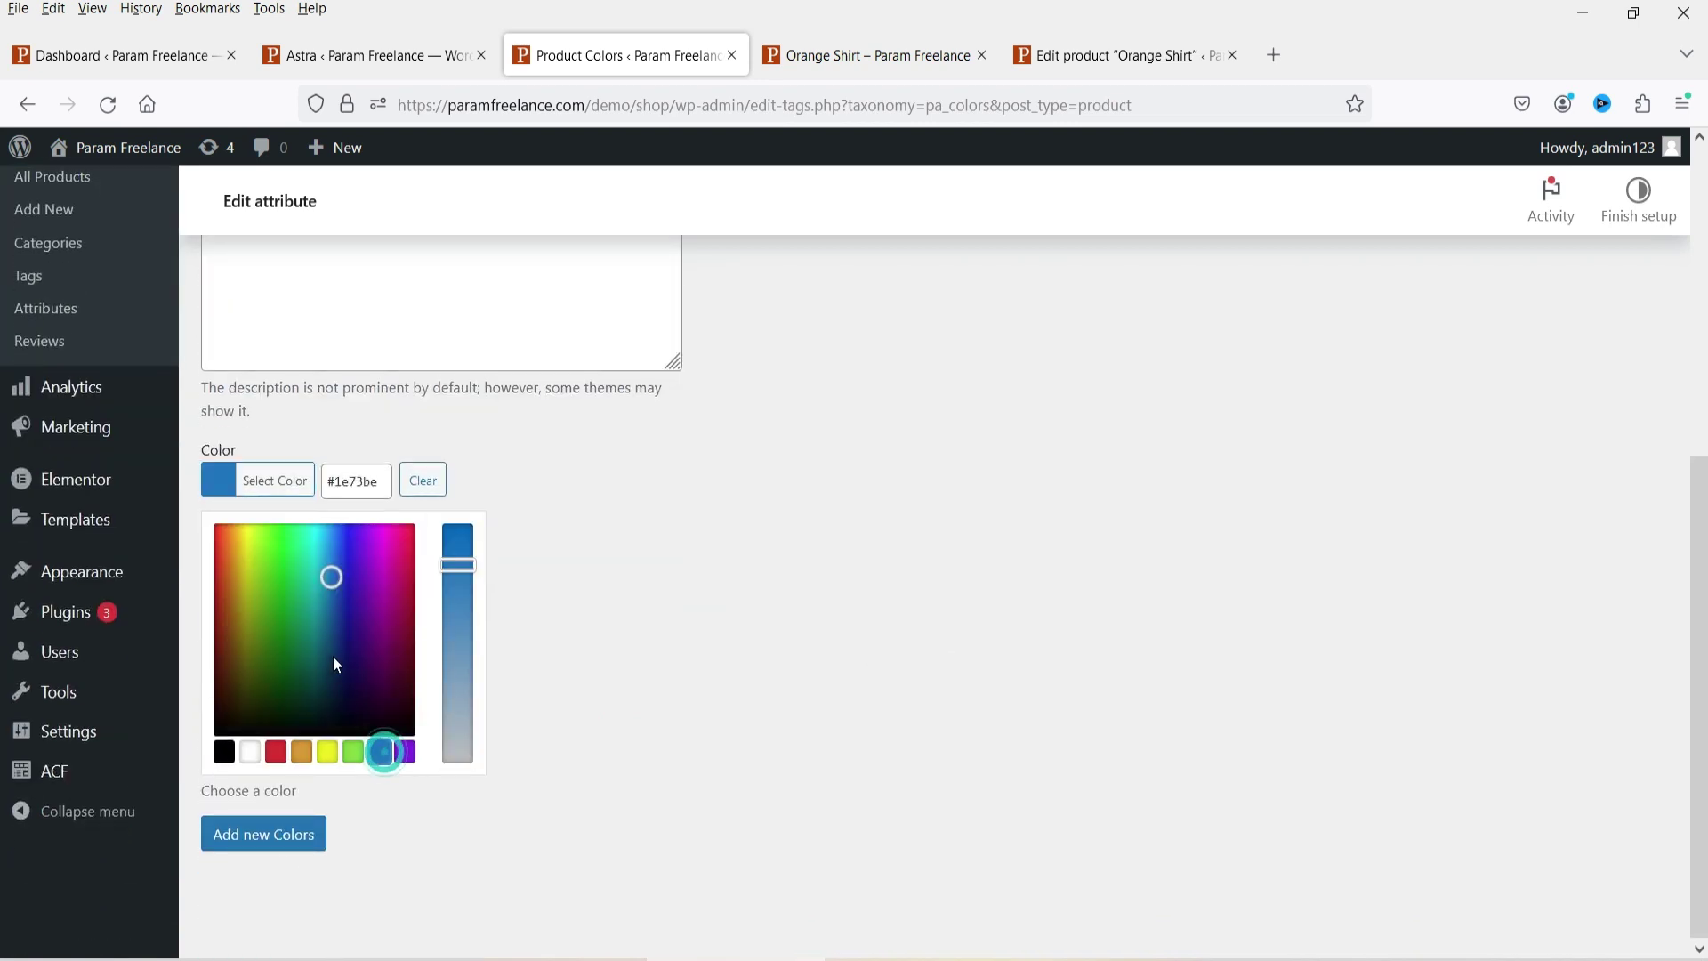
pyautogui.moveTo(332, 578); pyautogui.dragTo(342, 582)
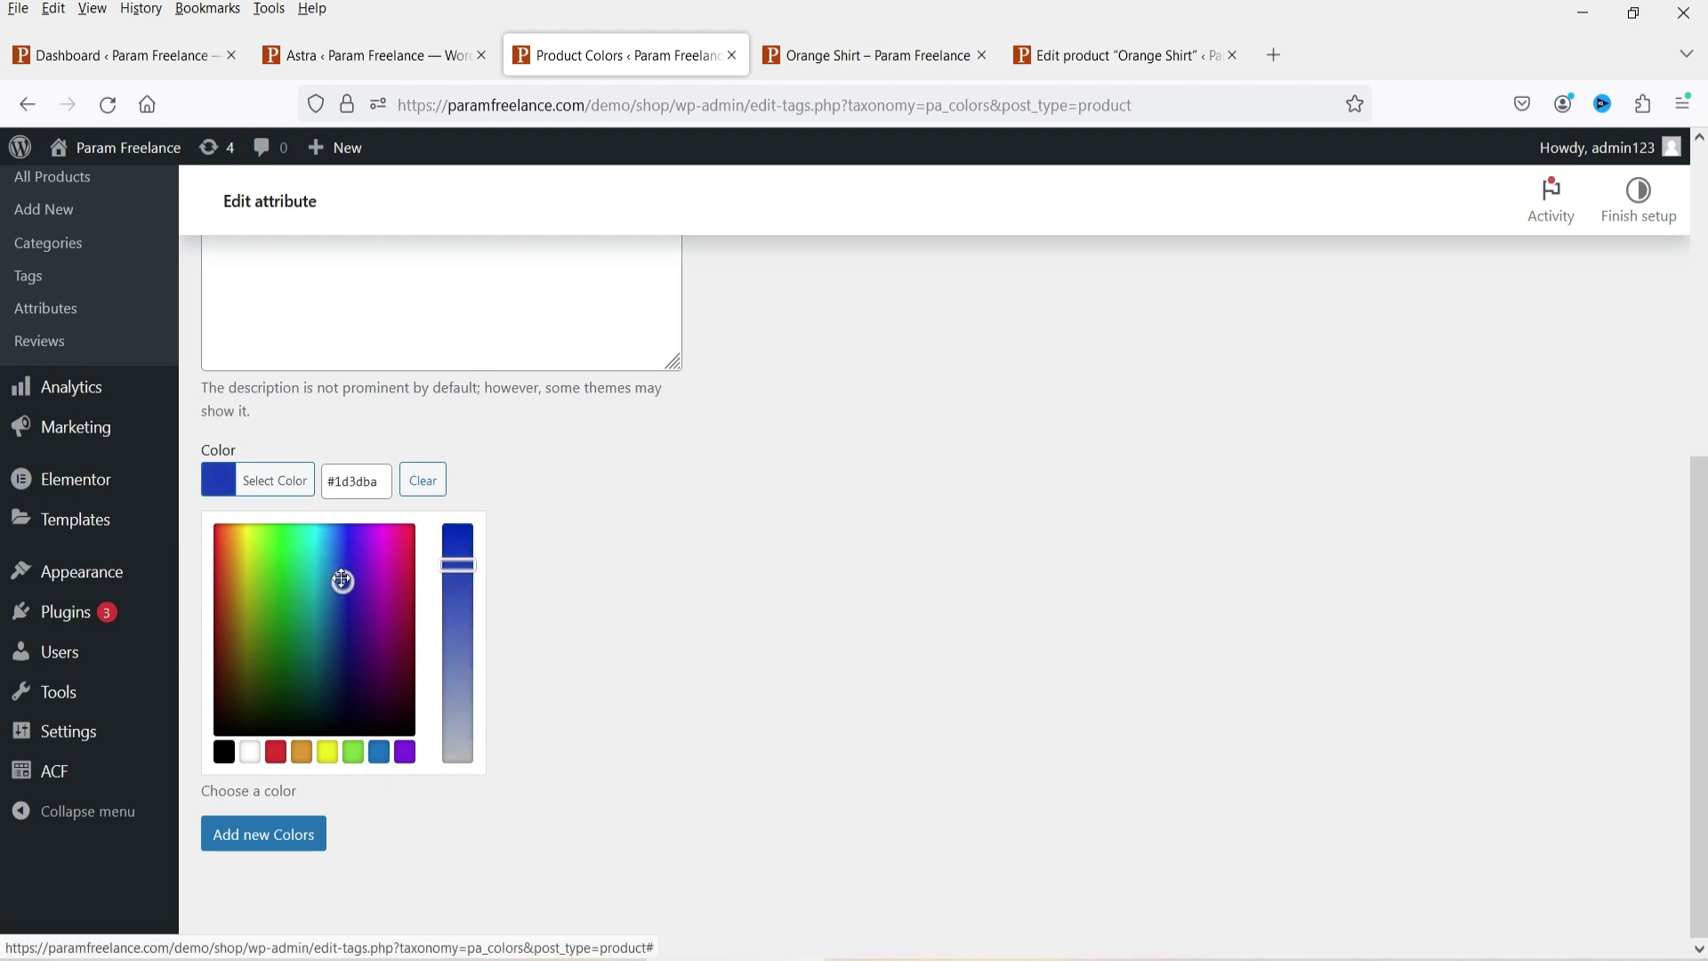
pyautogui.click(267, 841)
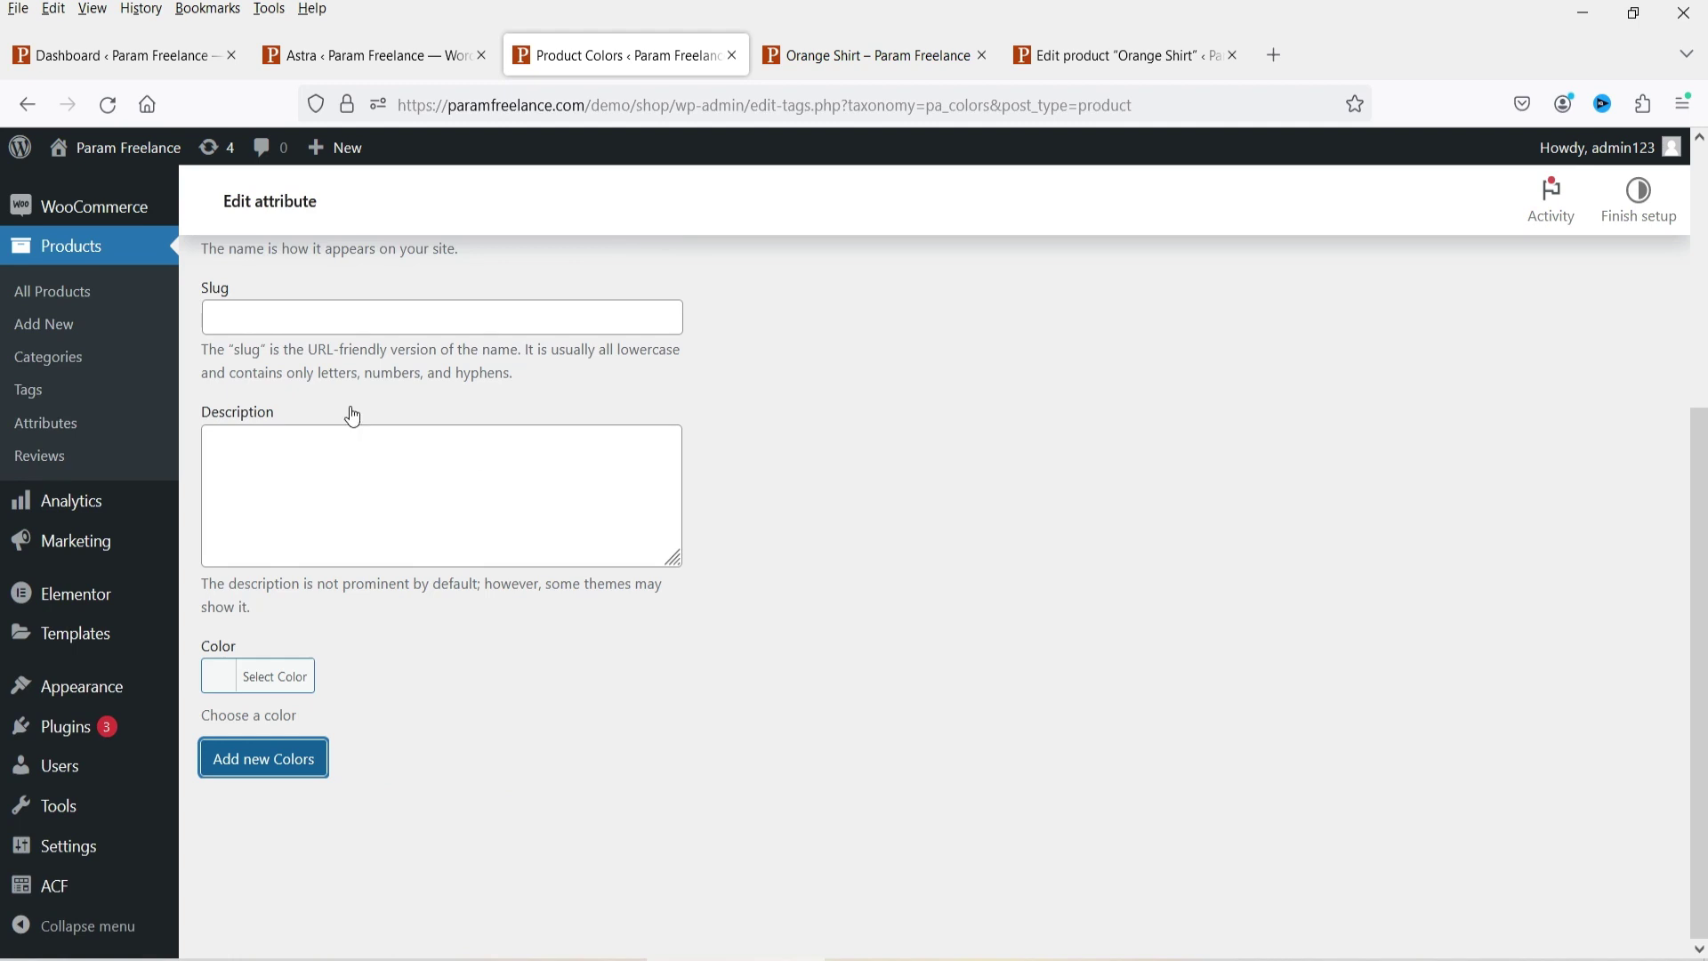
# Add Red and Black colour terms, each with its matching swatch colour.
pyautogui.click(286, 477)
pyautogui.write('Red')
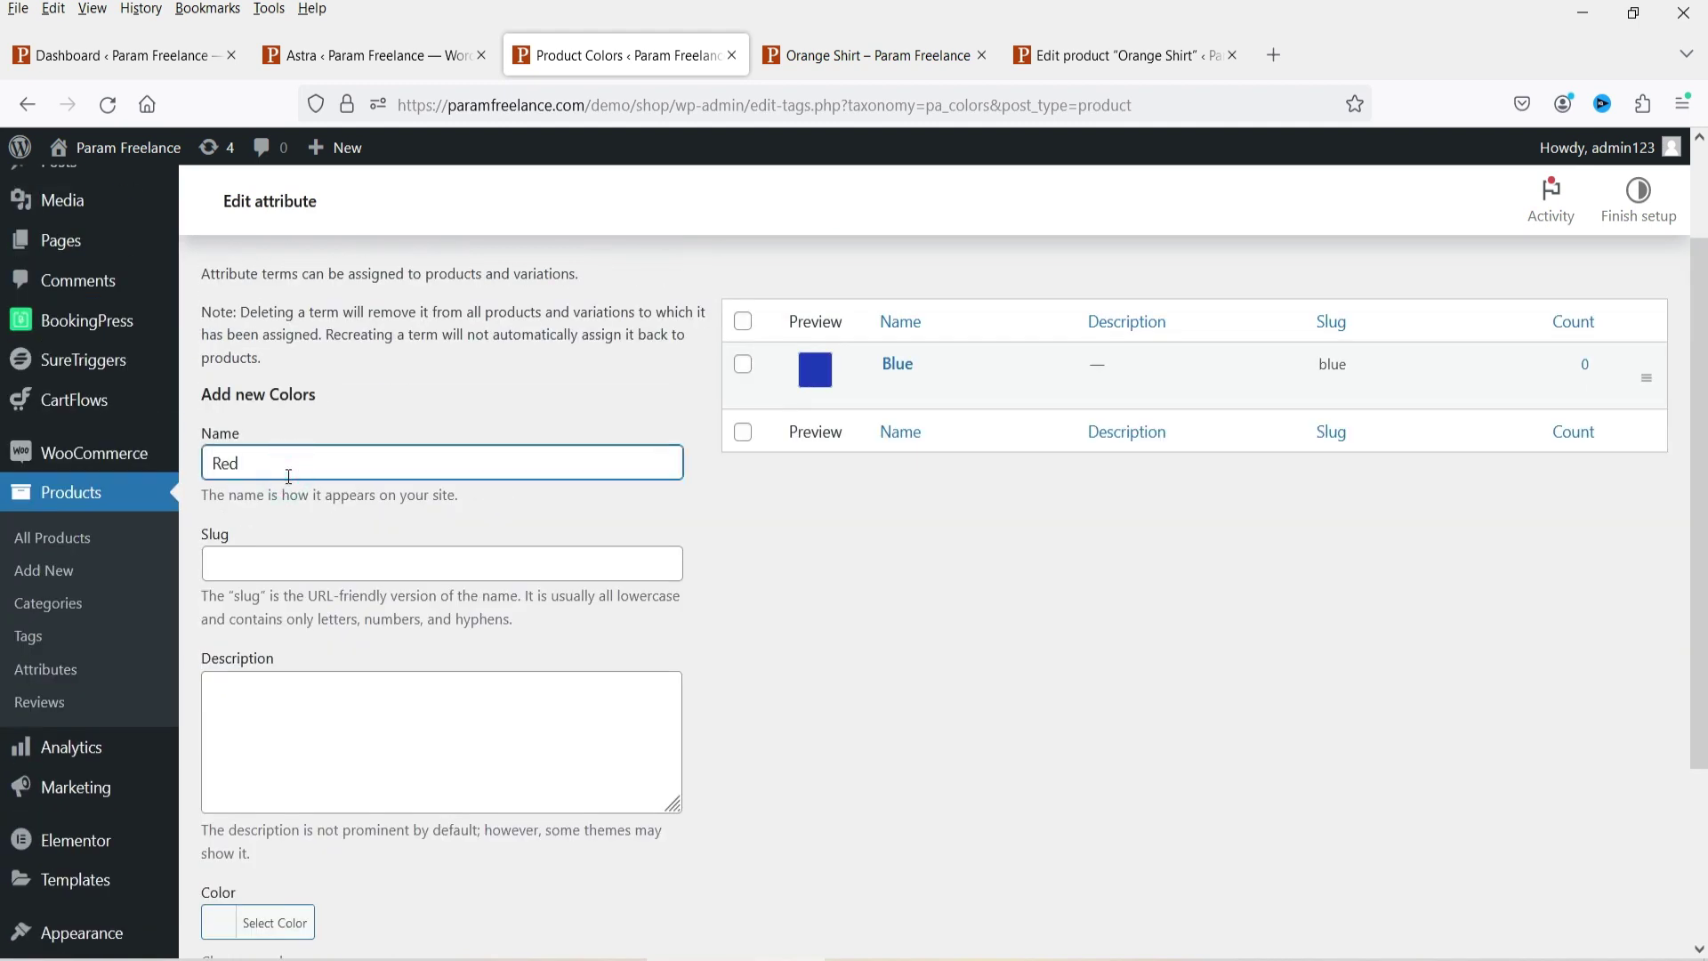
pyautogui.scroll(-3, 315, 623)
pyautogui.click(267, 676)
pyautogui.click(265, 936)
pyautogui.click(727, 676)
pyautogui.click(297, 769)
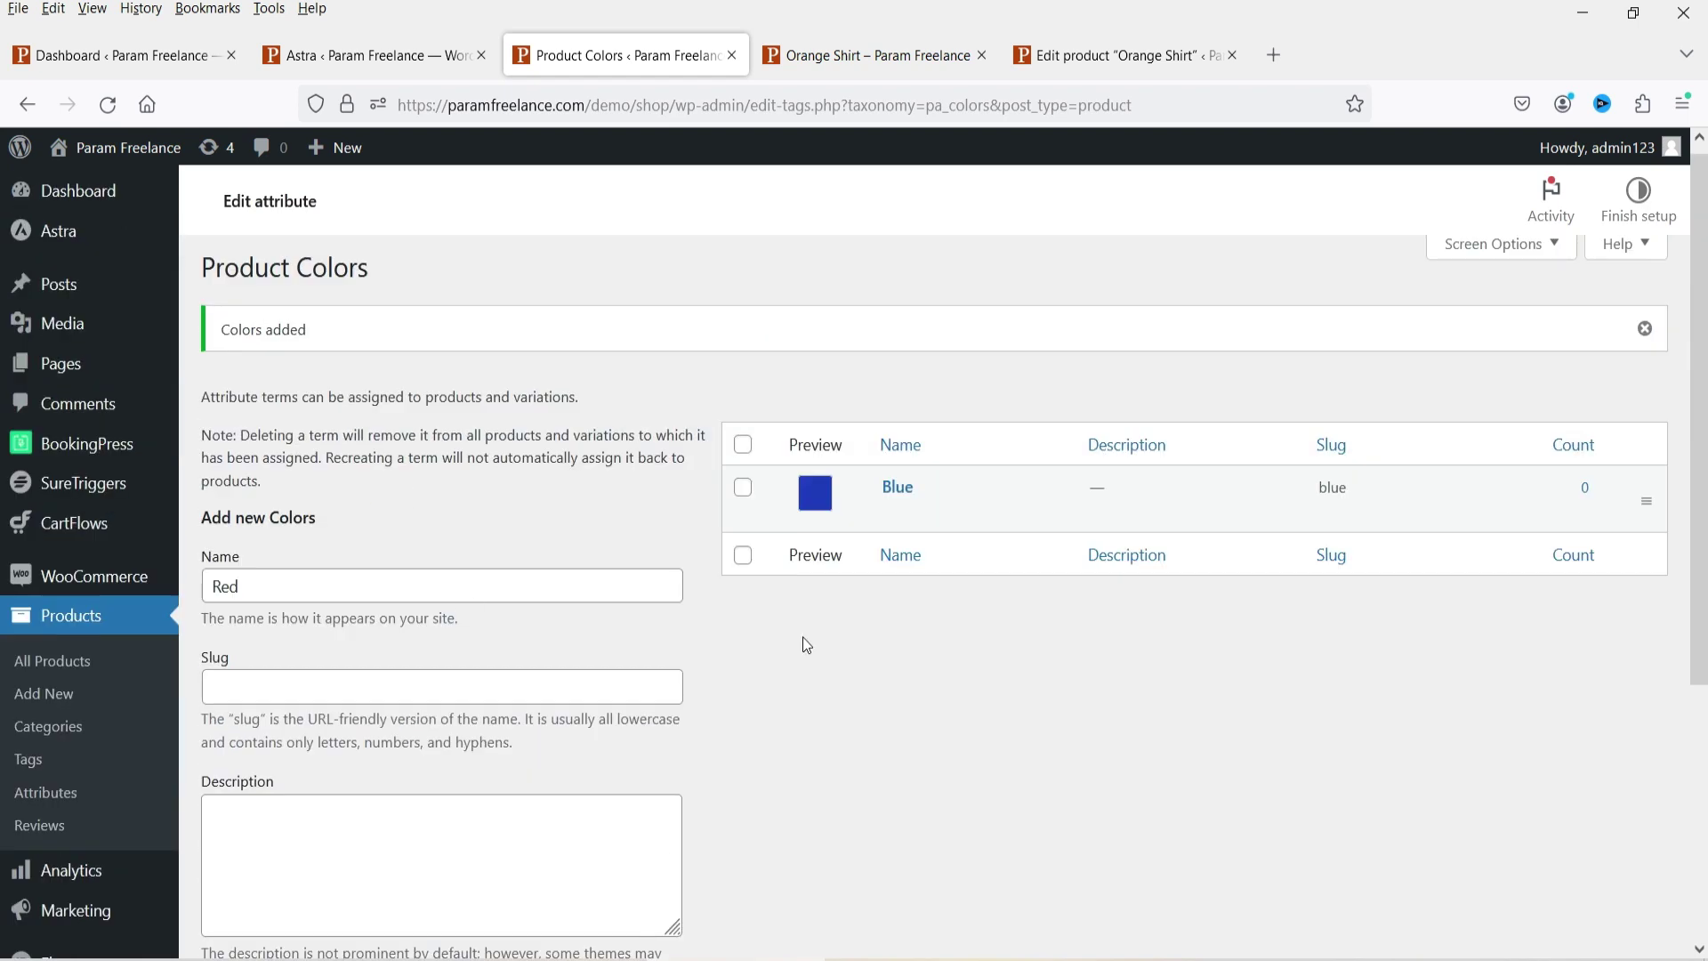
pyautogui.click(267, 582)
pyautogui.write('Black')
pyautogui.scroll(-4, 449, 583)
pyautogui.click(275, 675)
pyautogui.click(218, 942)
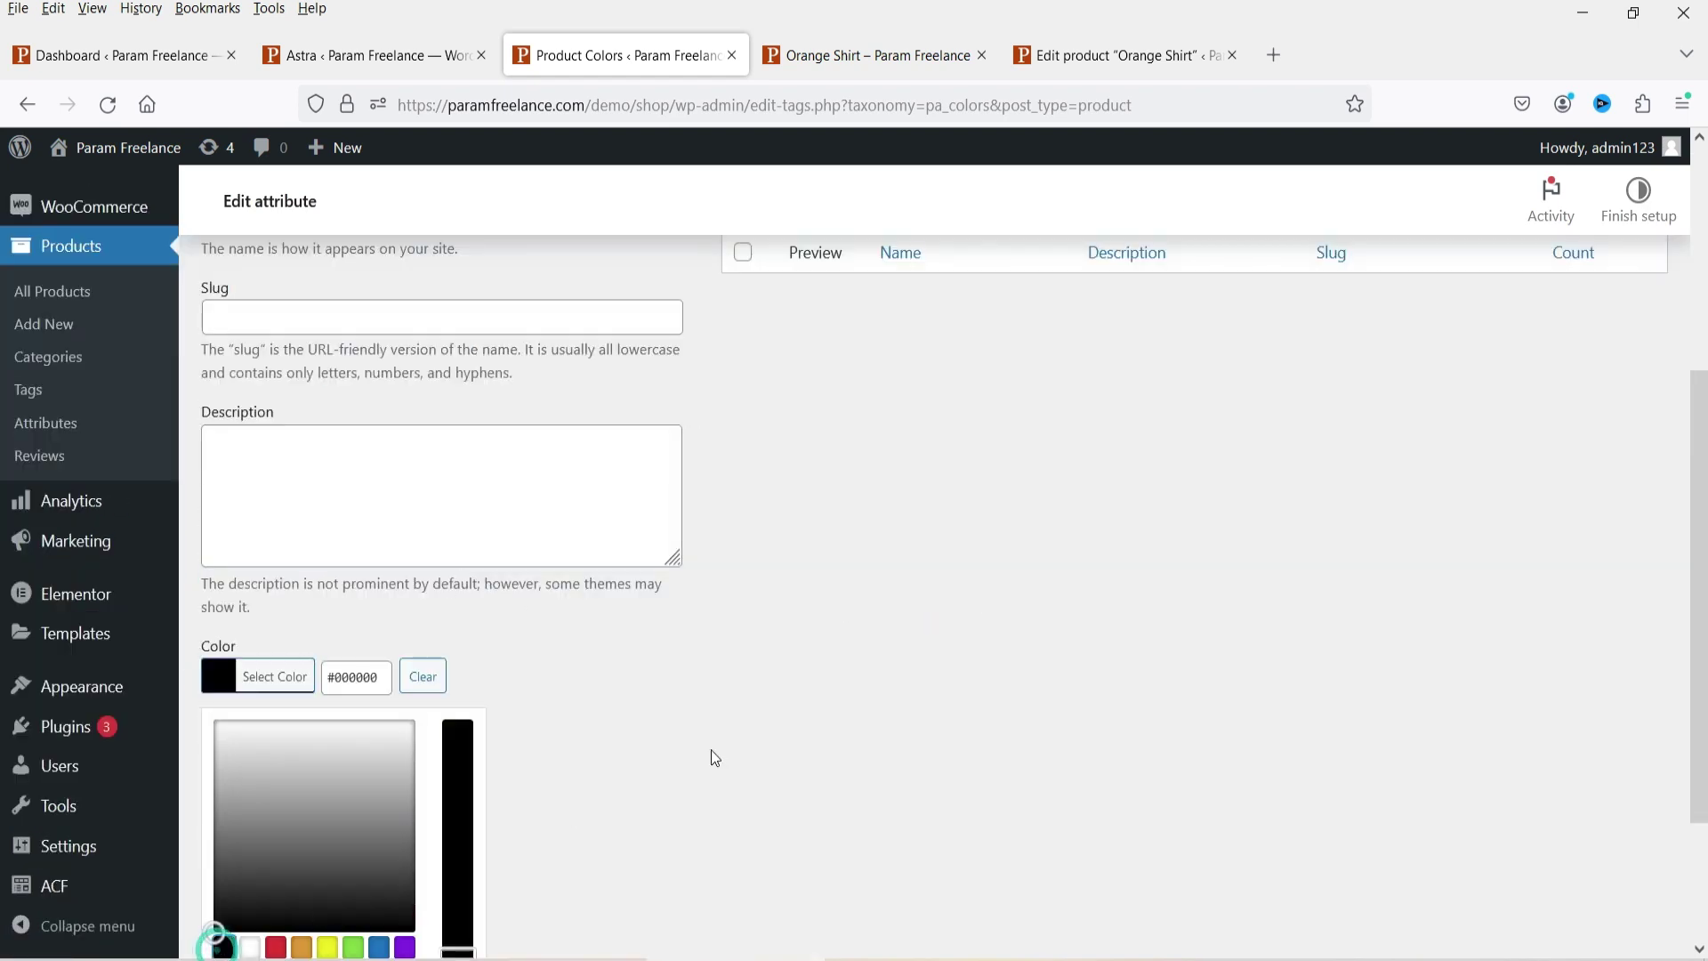
pyautogui.click(713, 756)
pyautogui.click(266, 759)
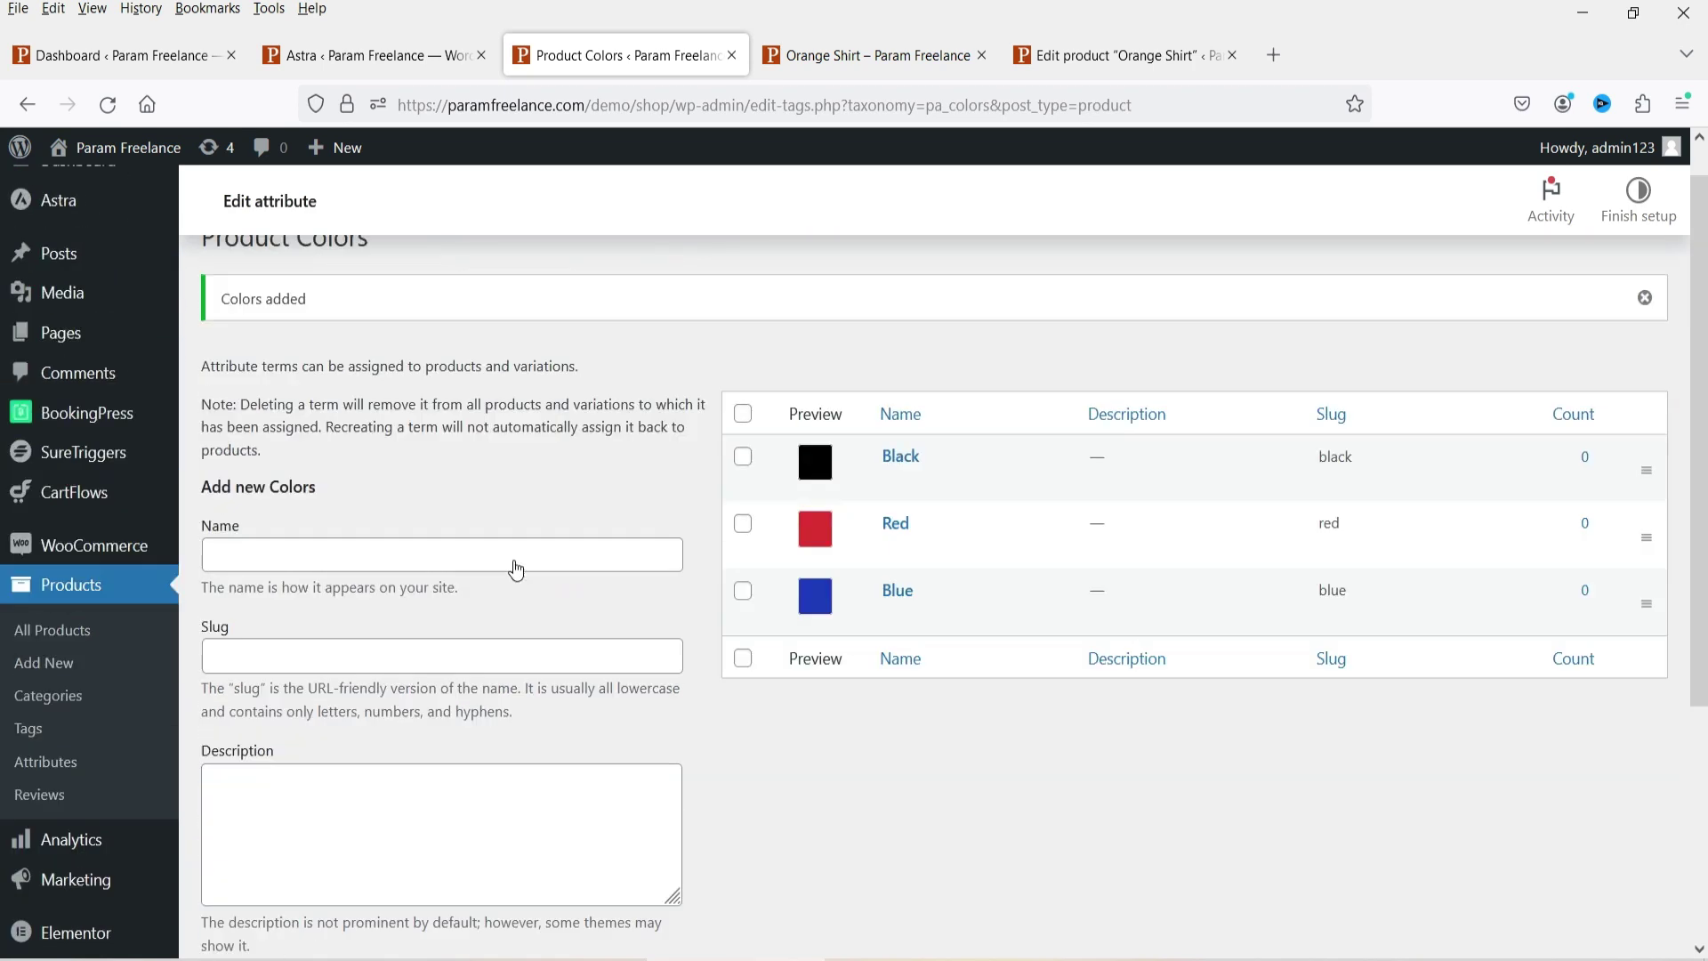
# Add Green and Yellow colour terms with their swatch colours.
pyautogui.click(250, 596)
pyautogui.write('Green')
pyautogui.scroll(-4, 449, 583)
pyautogui.click(267, 682)
pyautogui.click(266, 758)
pyautogui.click(279, 468)
pyautogui.write('Yellow')
pyautogui.click(275, 675)
pyautogui.click(266, 759)
# Add Orange and White colour terms to complete the seven Colors terms.
pyautogui.write('Orange')
pyautogui.scroll(-4, 449, 583)
pyautogui.click(275, 675)
pyautogui.click(267, 820)
pyautogui.click(267, 907)
pyautogui.write('White')
pyautogui.click(266, 759)
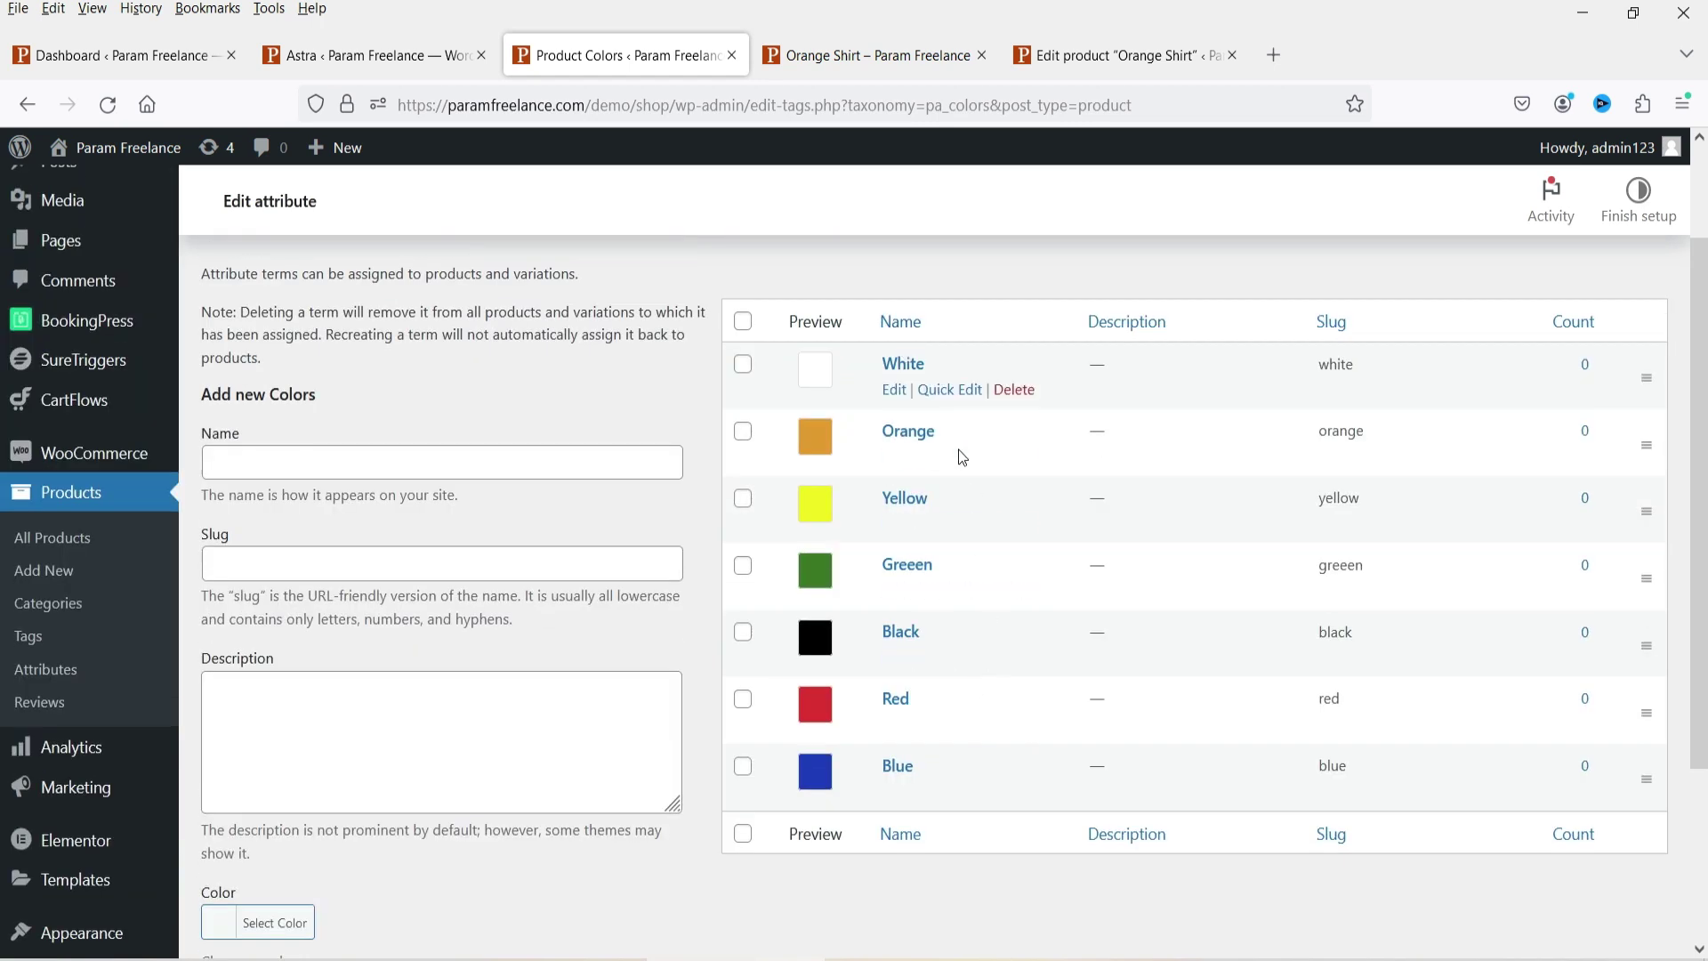
pyautogui.scroll(2, 1023, 623)
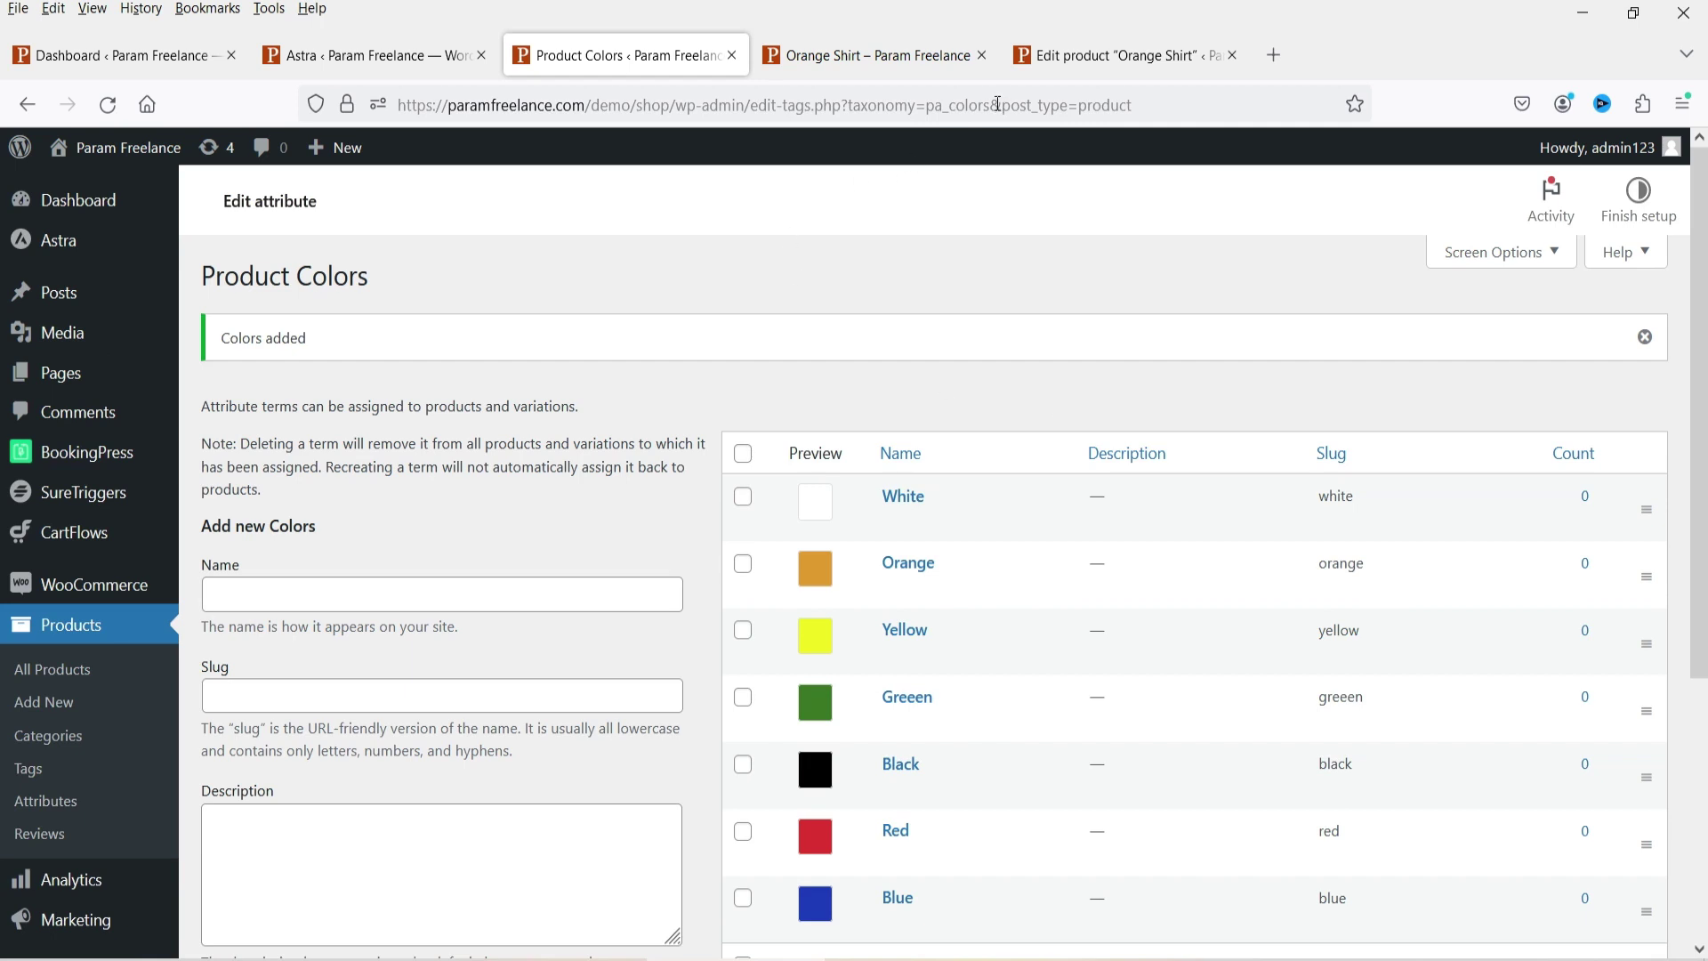
pyautogui.click(1062, 59)
# Reload the Orange Shirt editor and remove its old custom Color attribute.
pyautogui.click(975, 574)
pyautogui.press('F5')
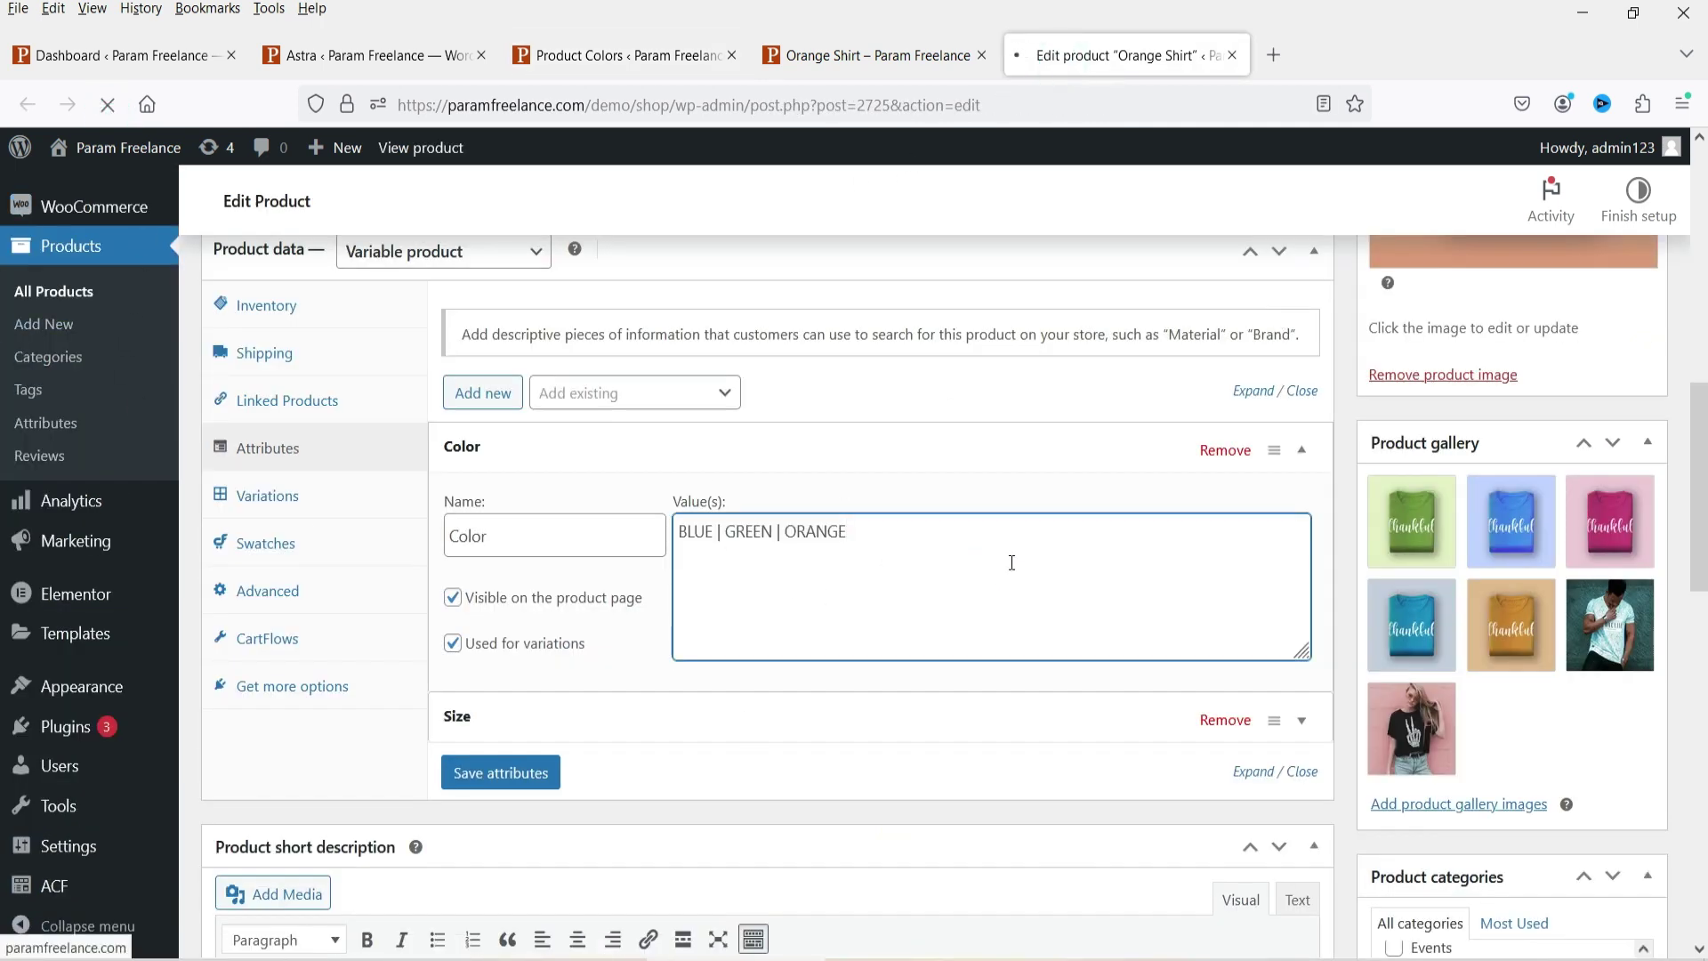
pyautogui.click(260, 449)
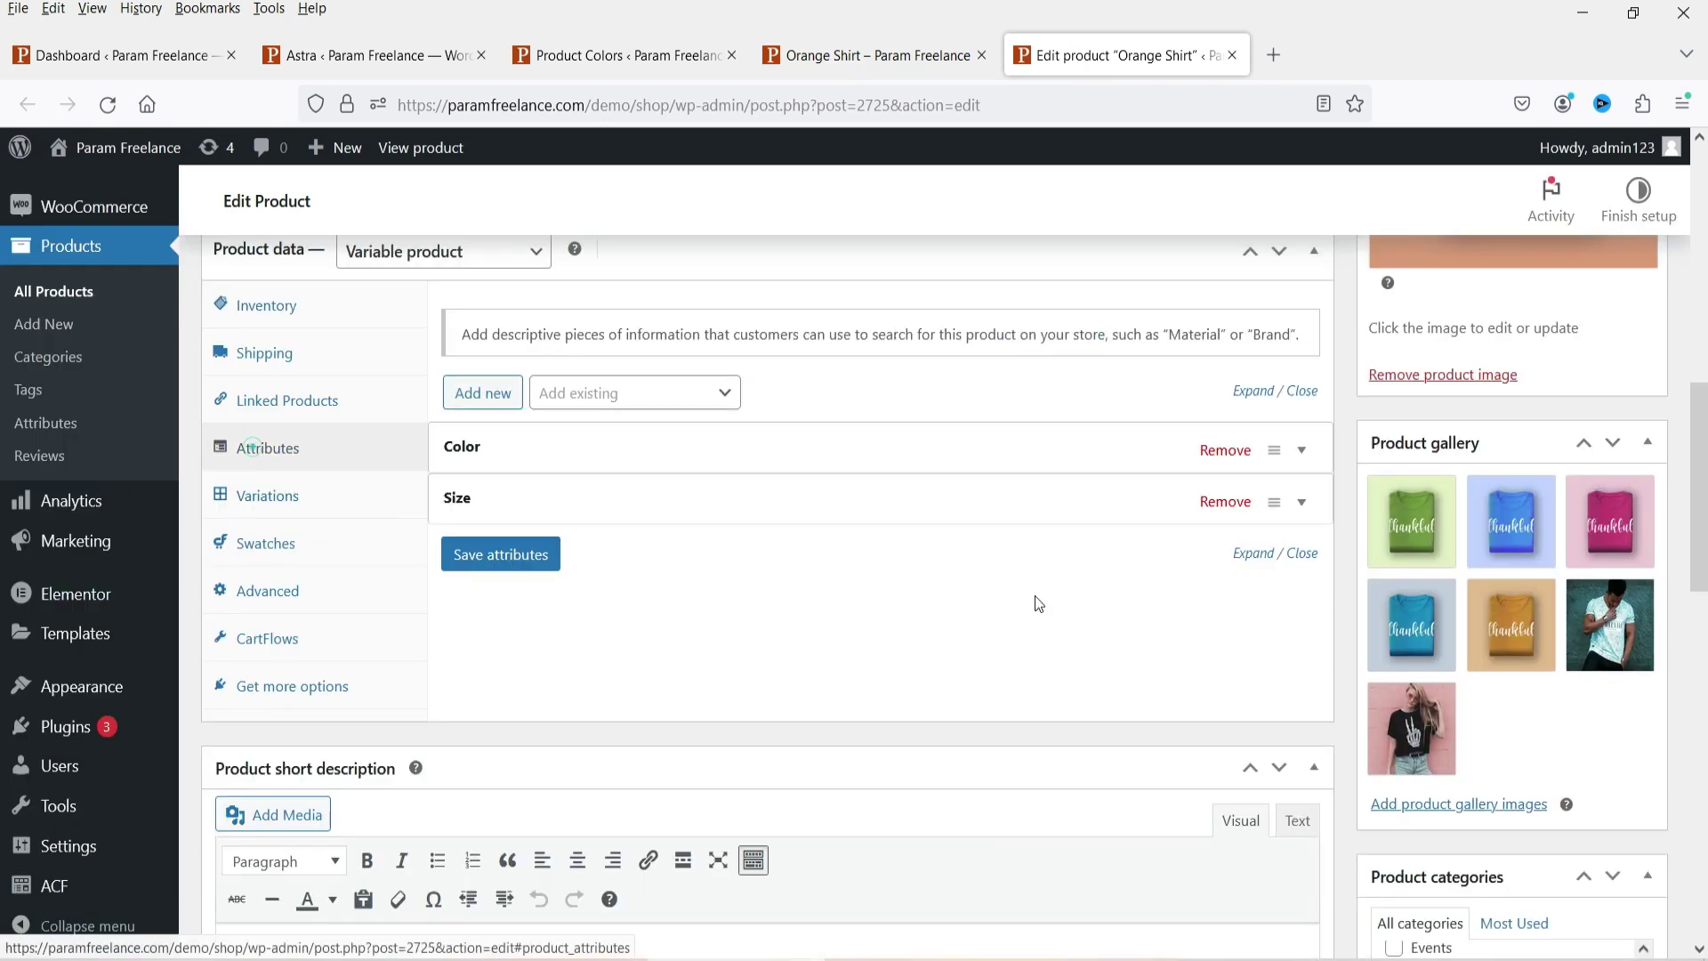
pyautogui.click(849, 445)
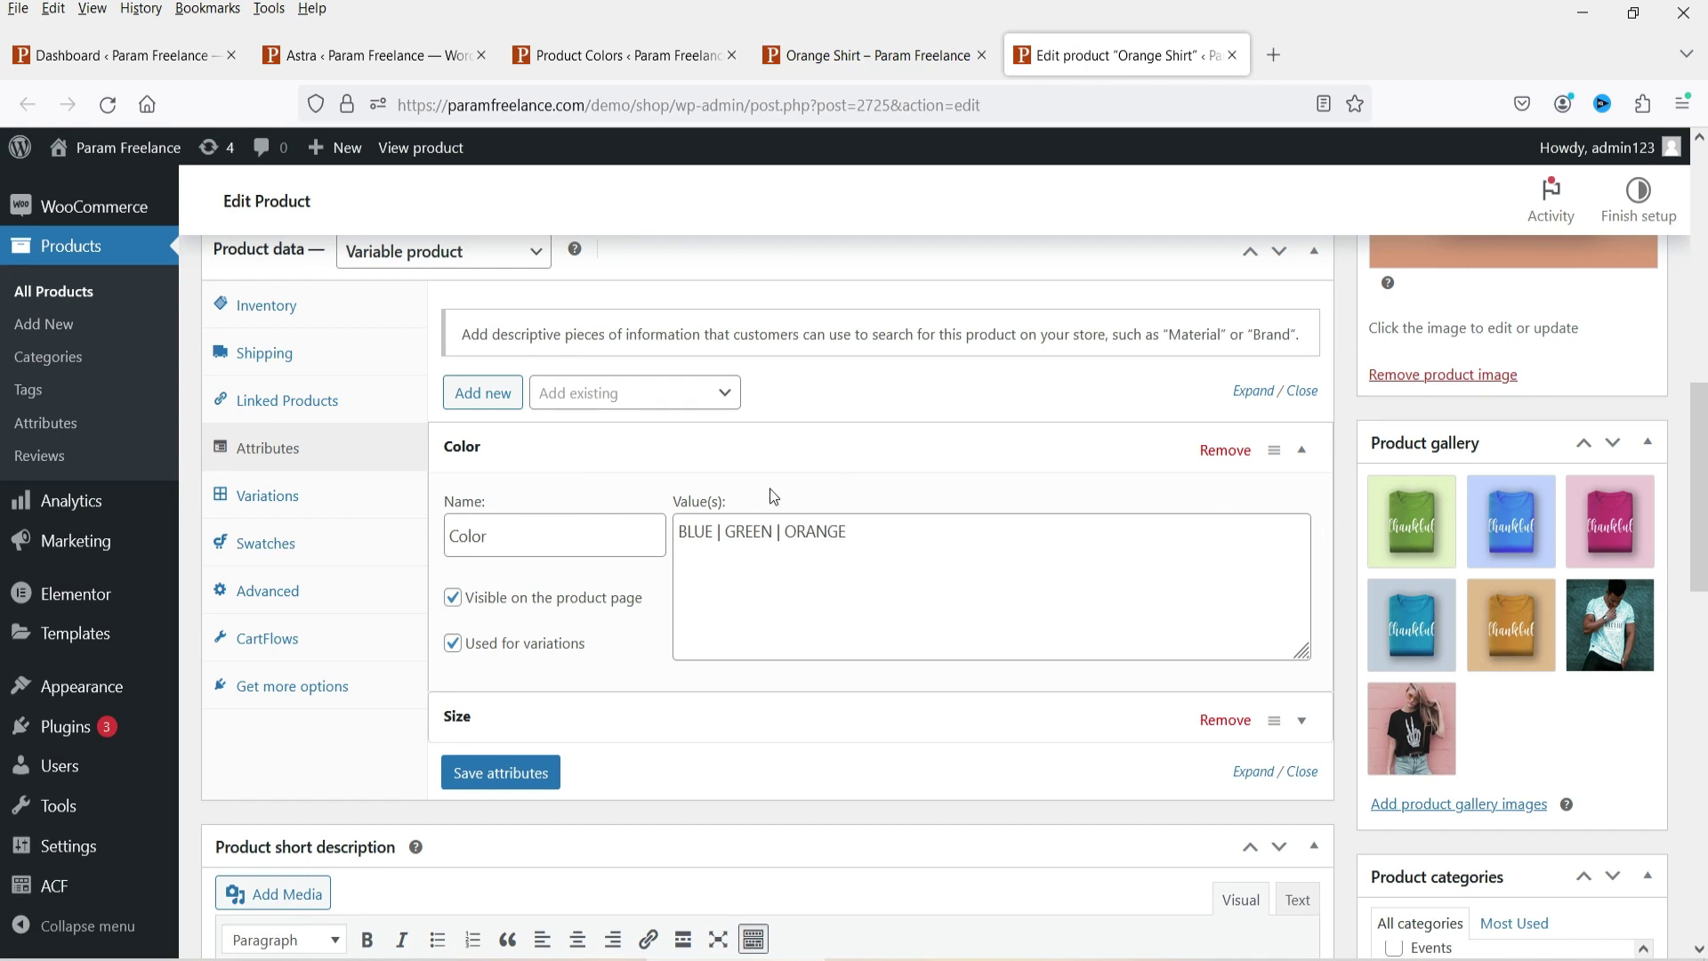
pyautogui.click(1215, 453)
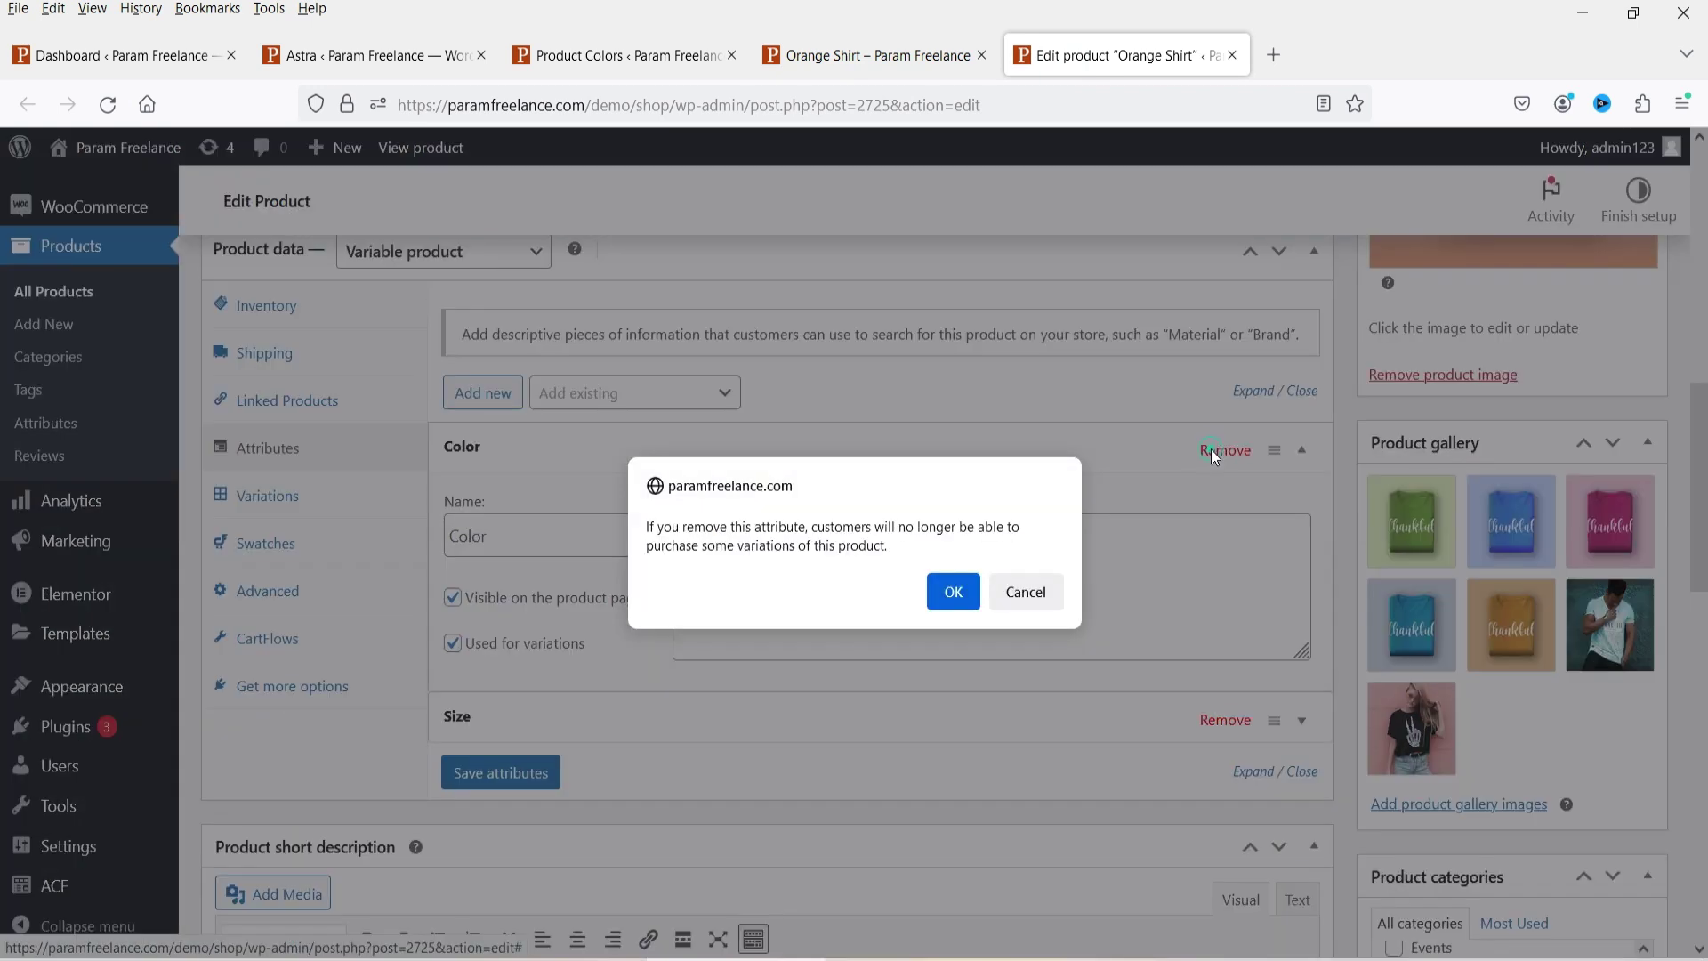
pyautogui.click(953, 592)
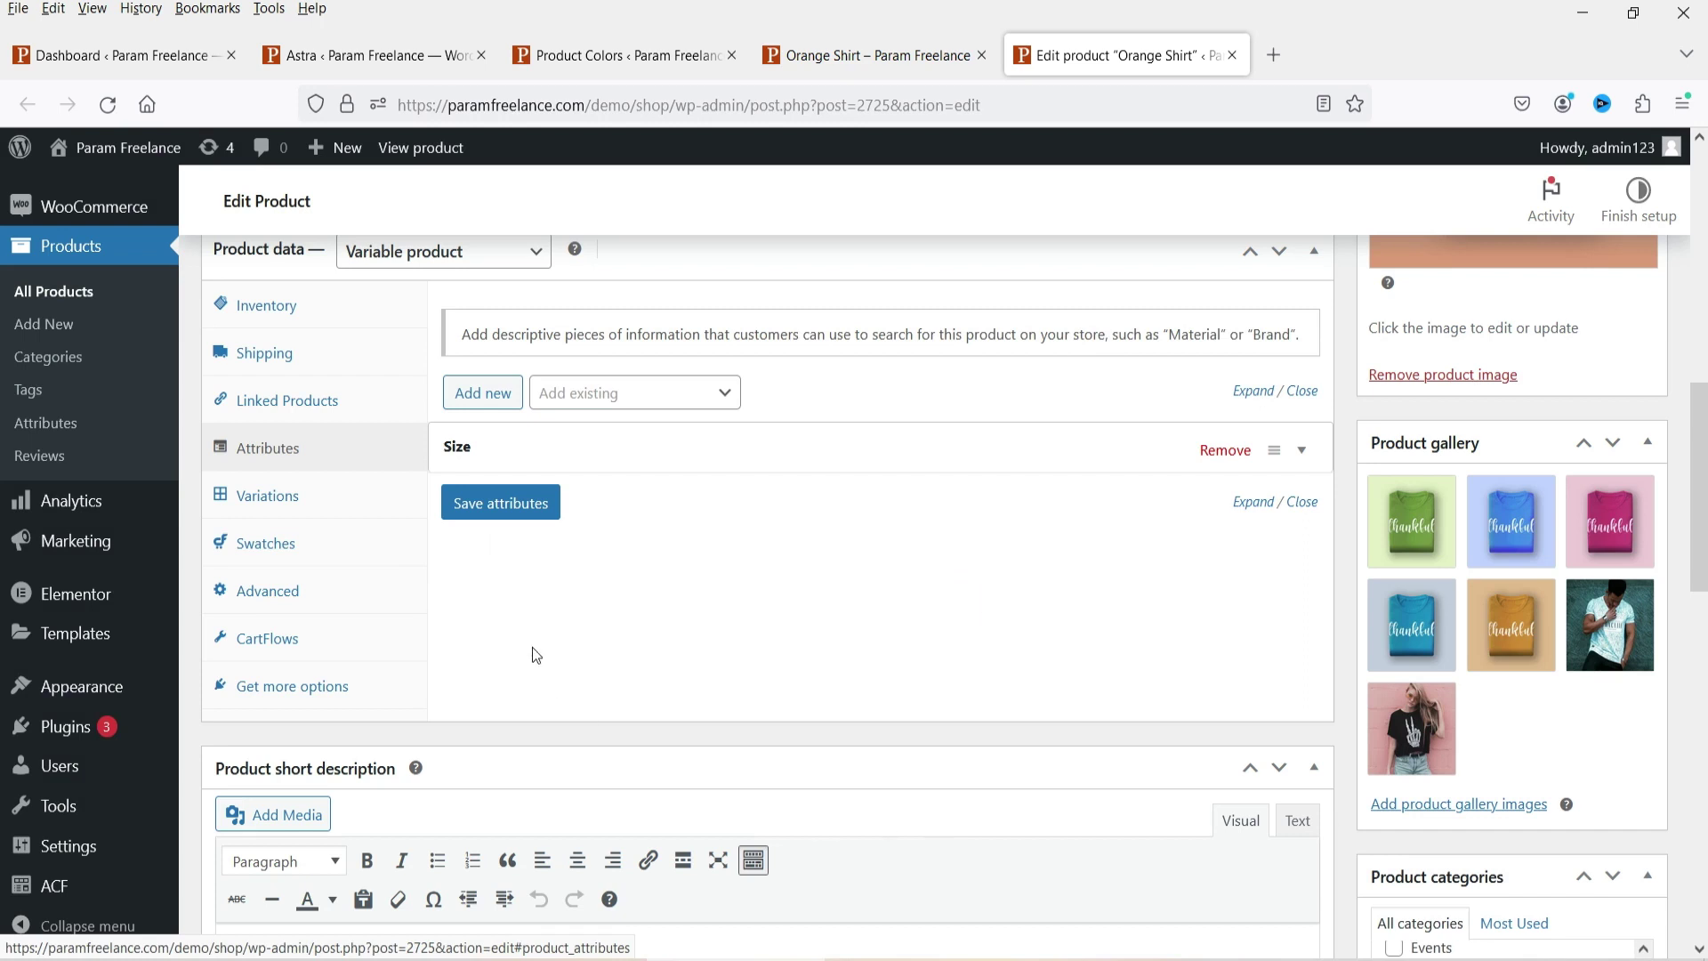
# Add the existing Colors attribute with Blue, Orange and Greeen terms and save attributes.
pyautogui.click(598, 392)
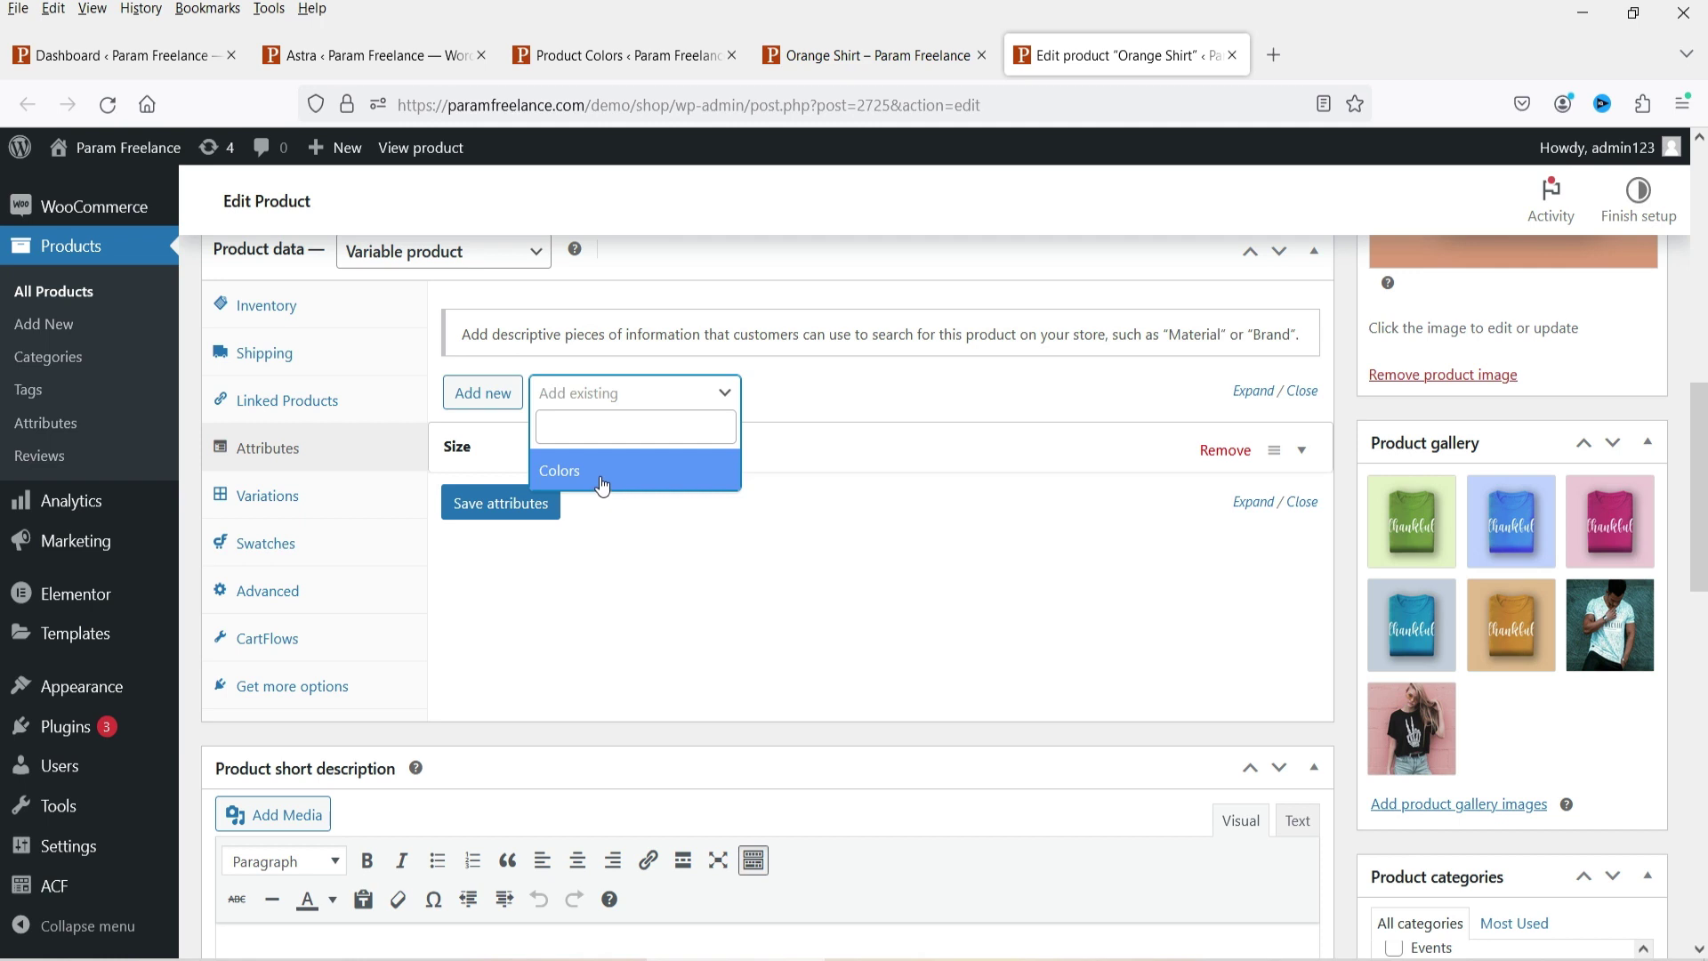
pyautogui.click(587, 468)
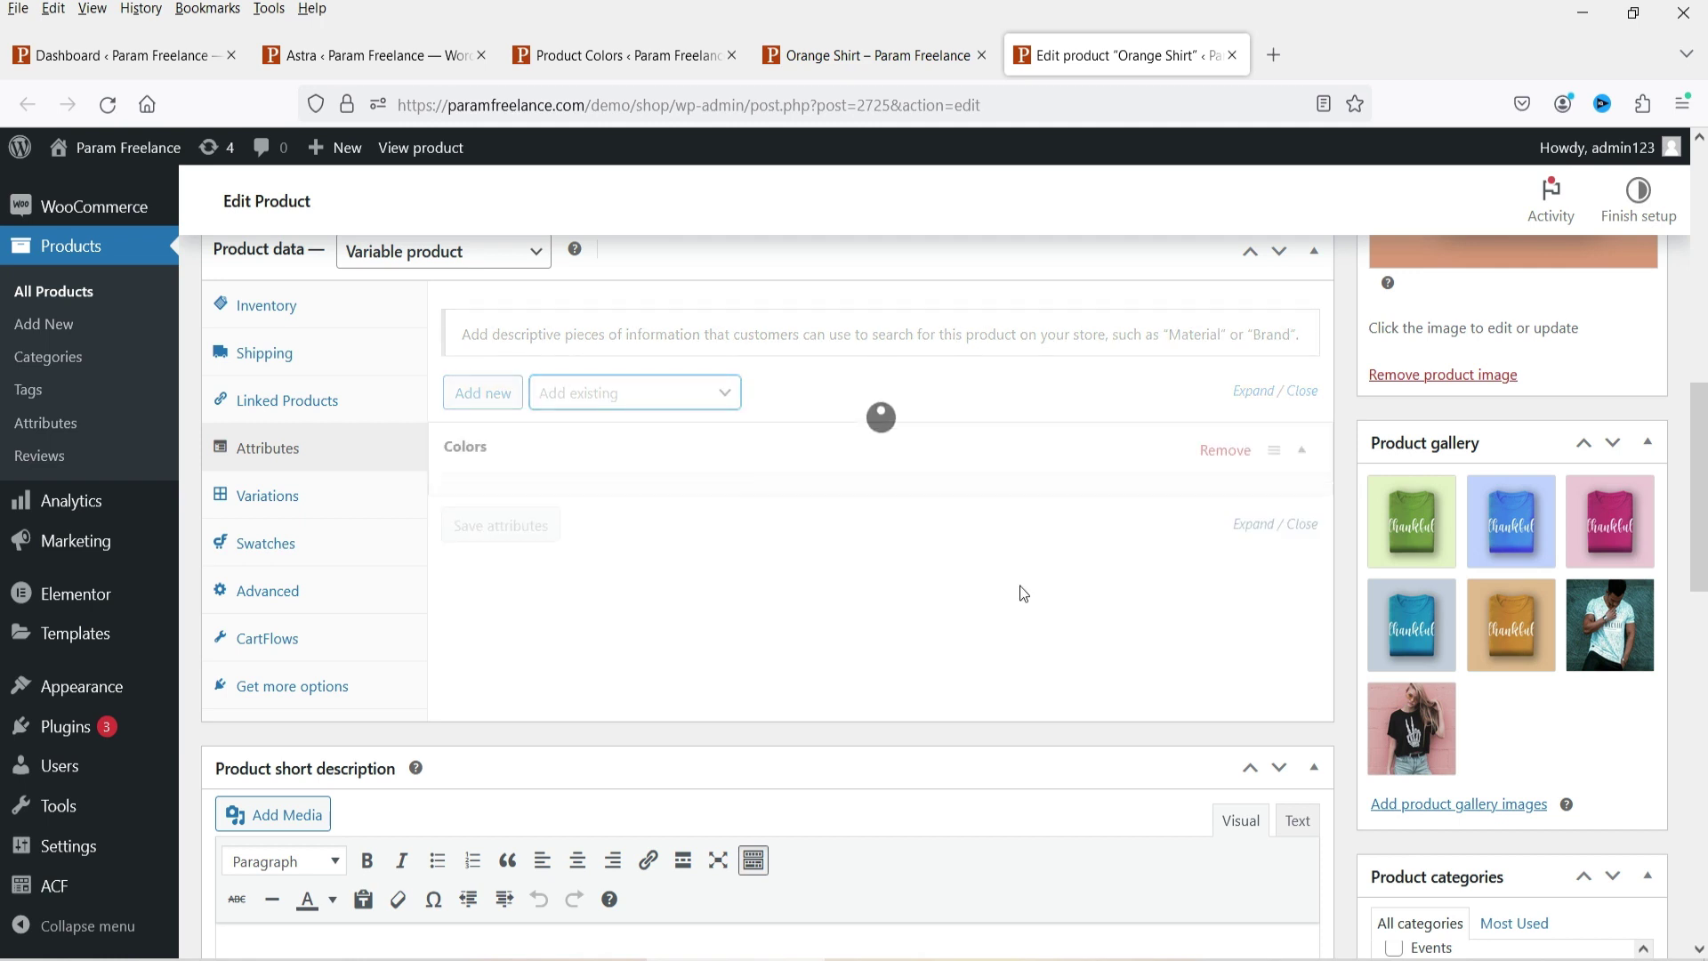
pyautogui.click(771, 543)
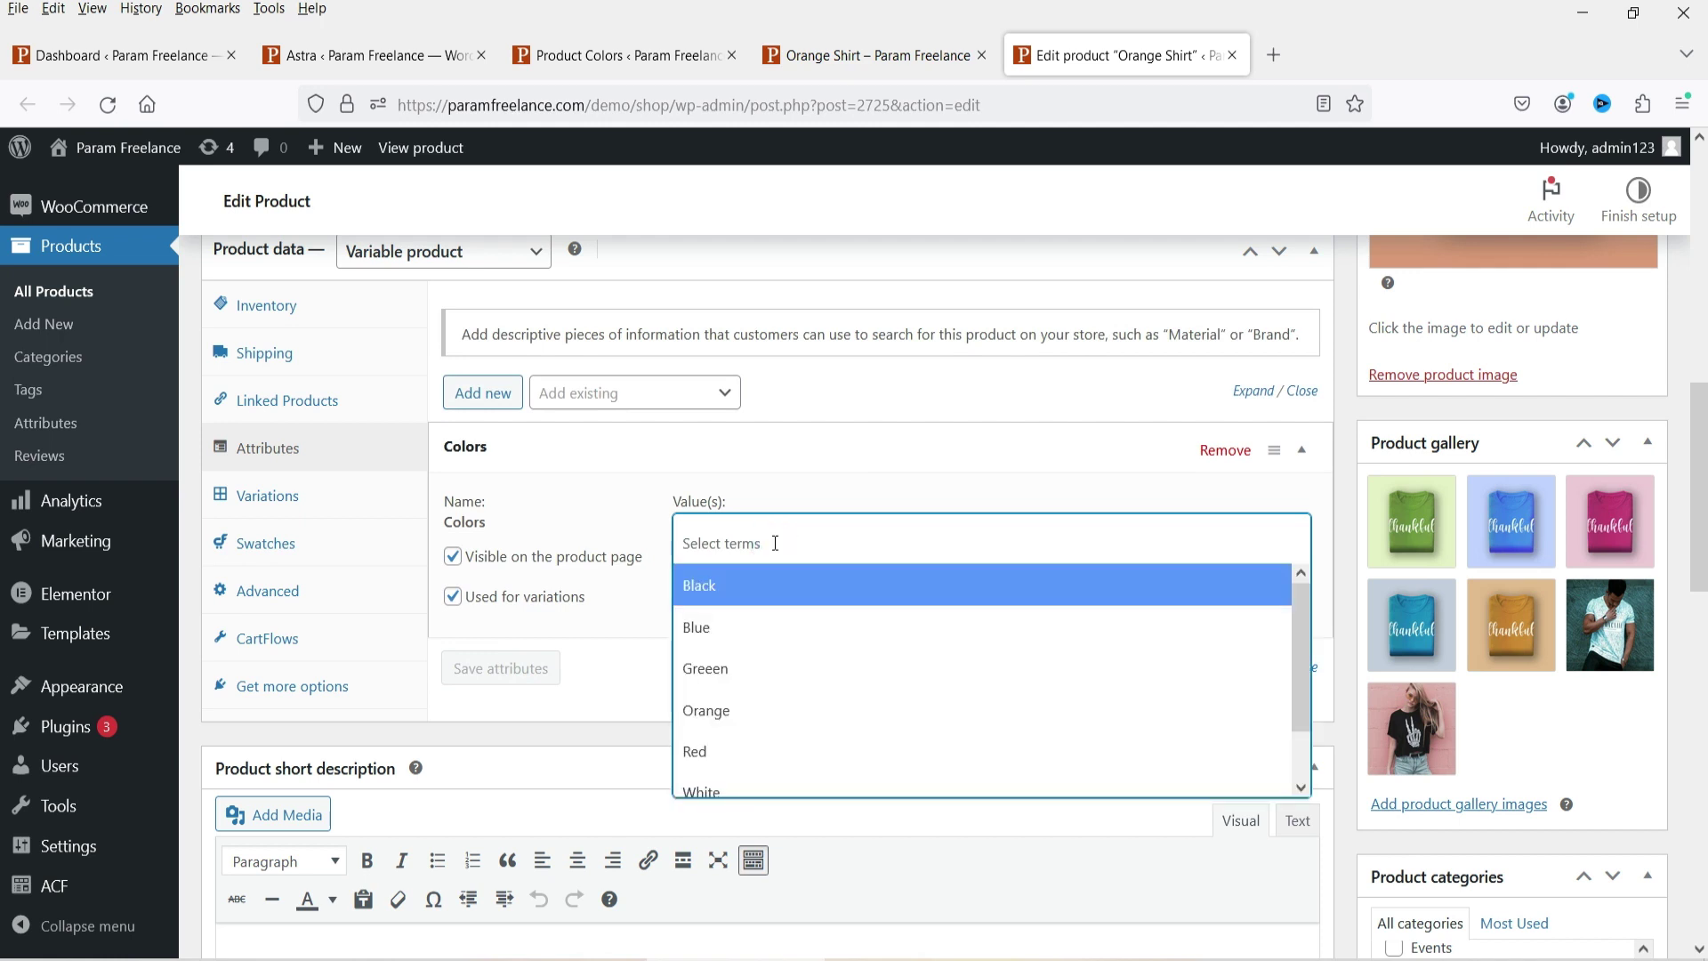
pyautogui.click(755, 630)
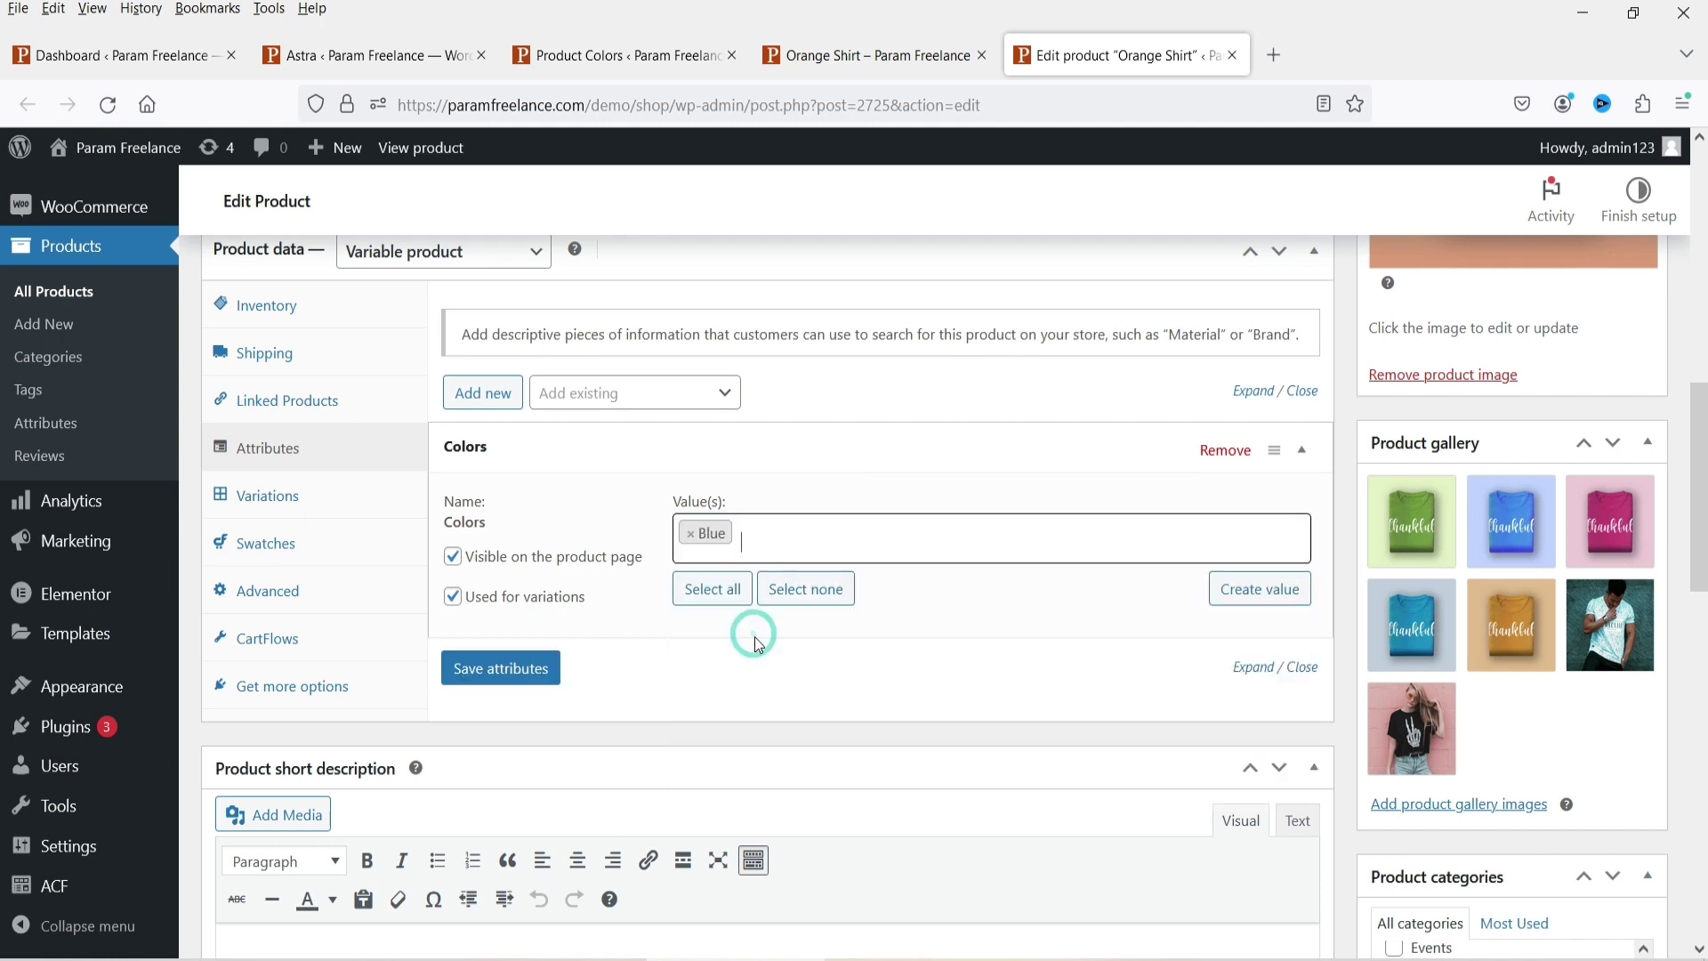
pyautogui.write('o')
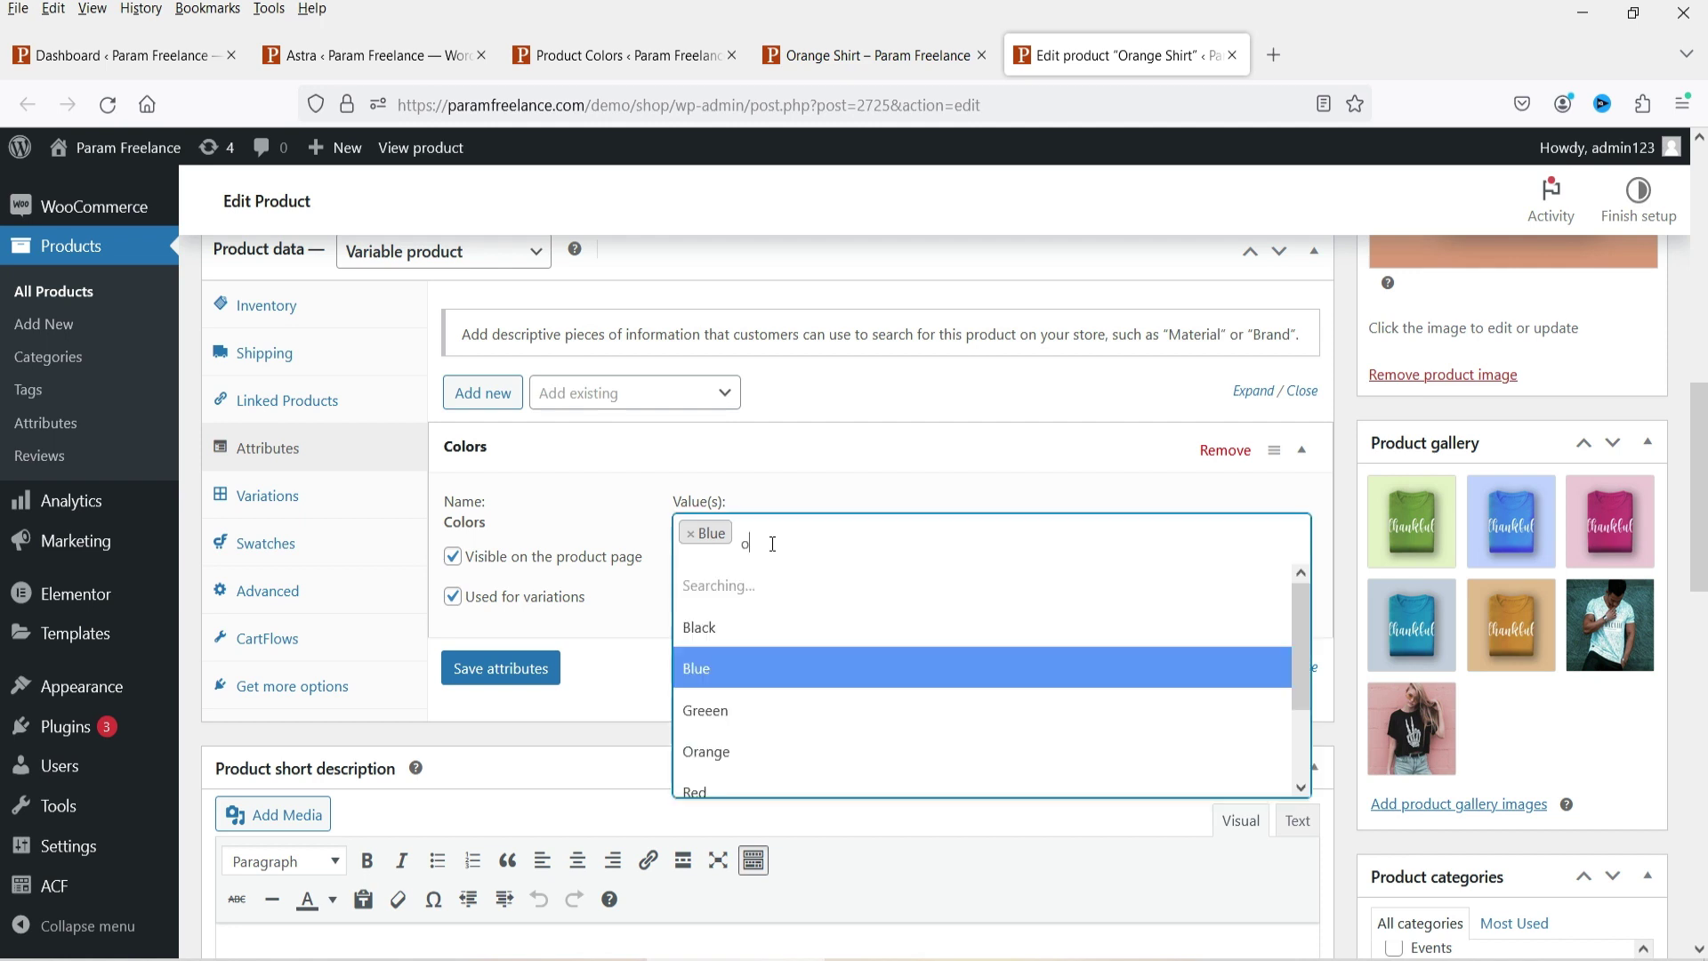
pyautogui.click(779, 747)
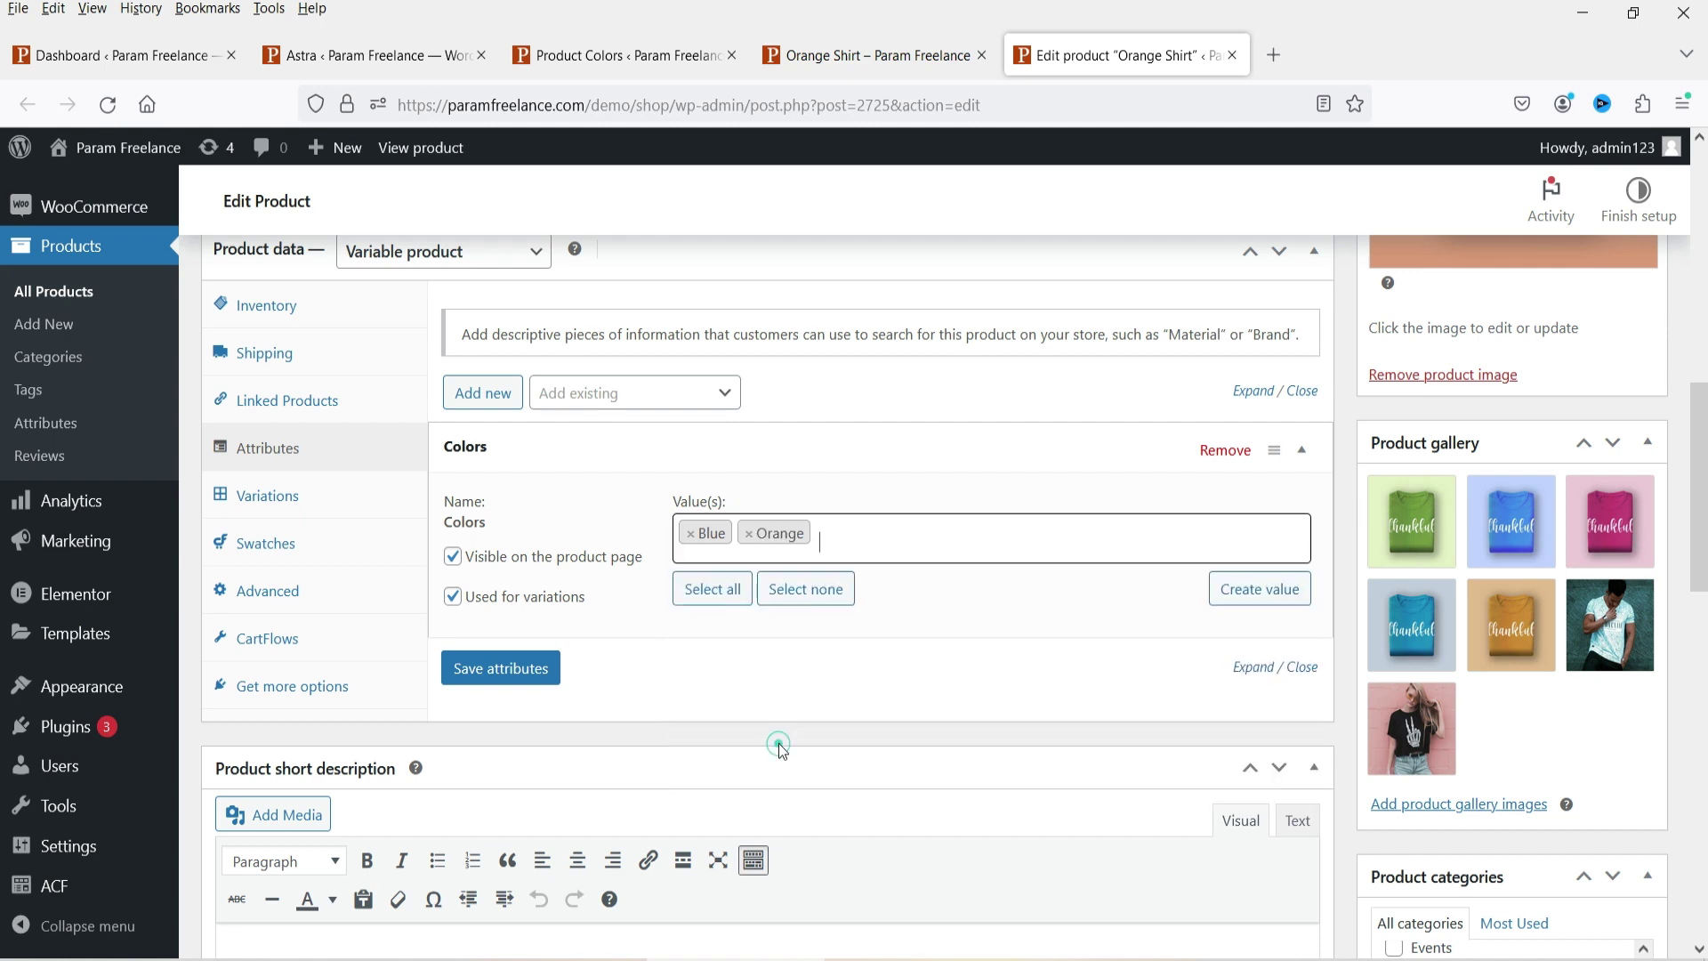
pyautogui.click(994, 519)
pyautogui.write('gre')
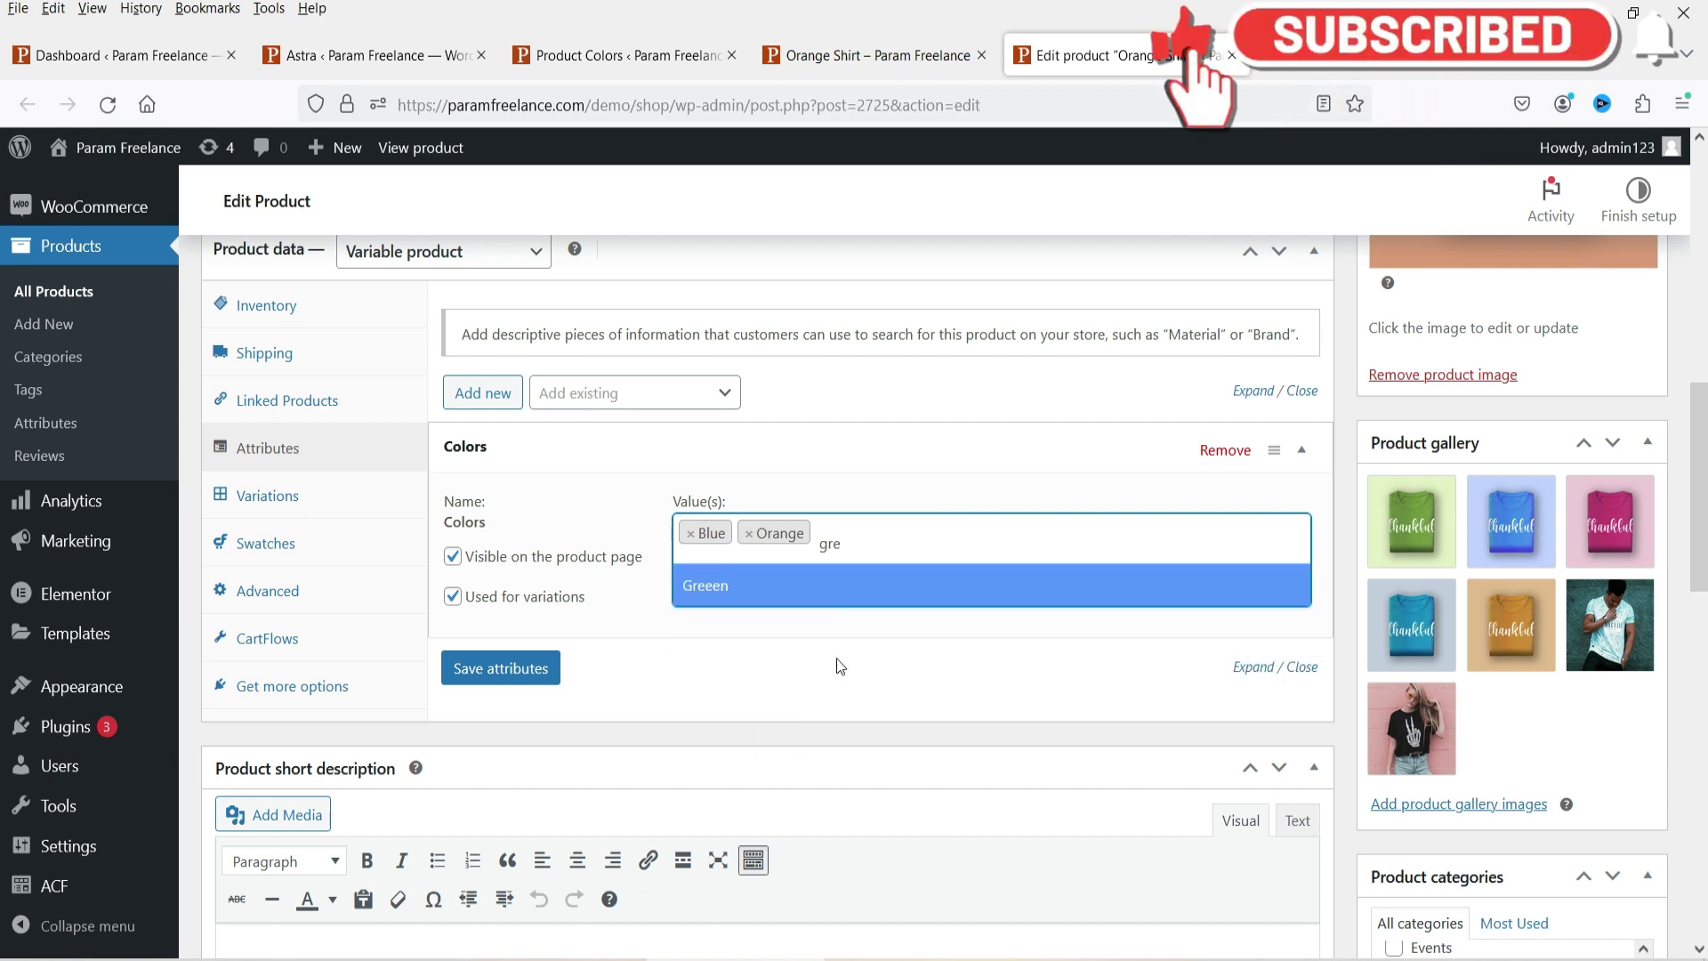
pyautogui.click(832, 587)
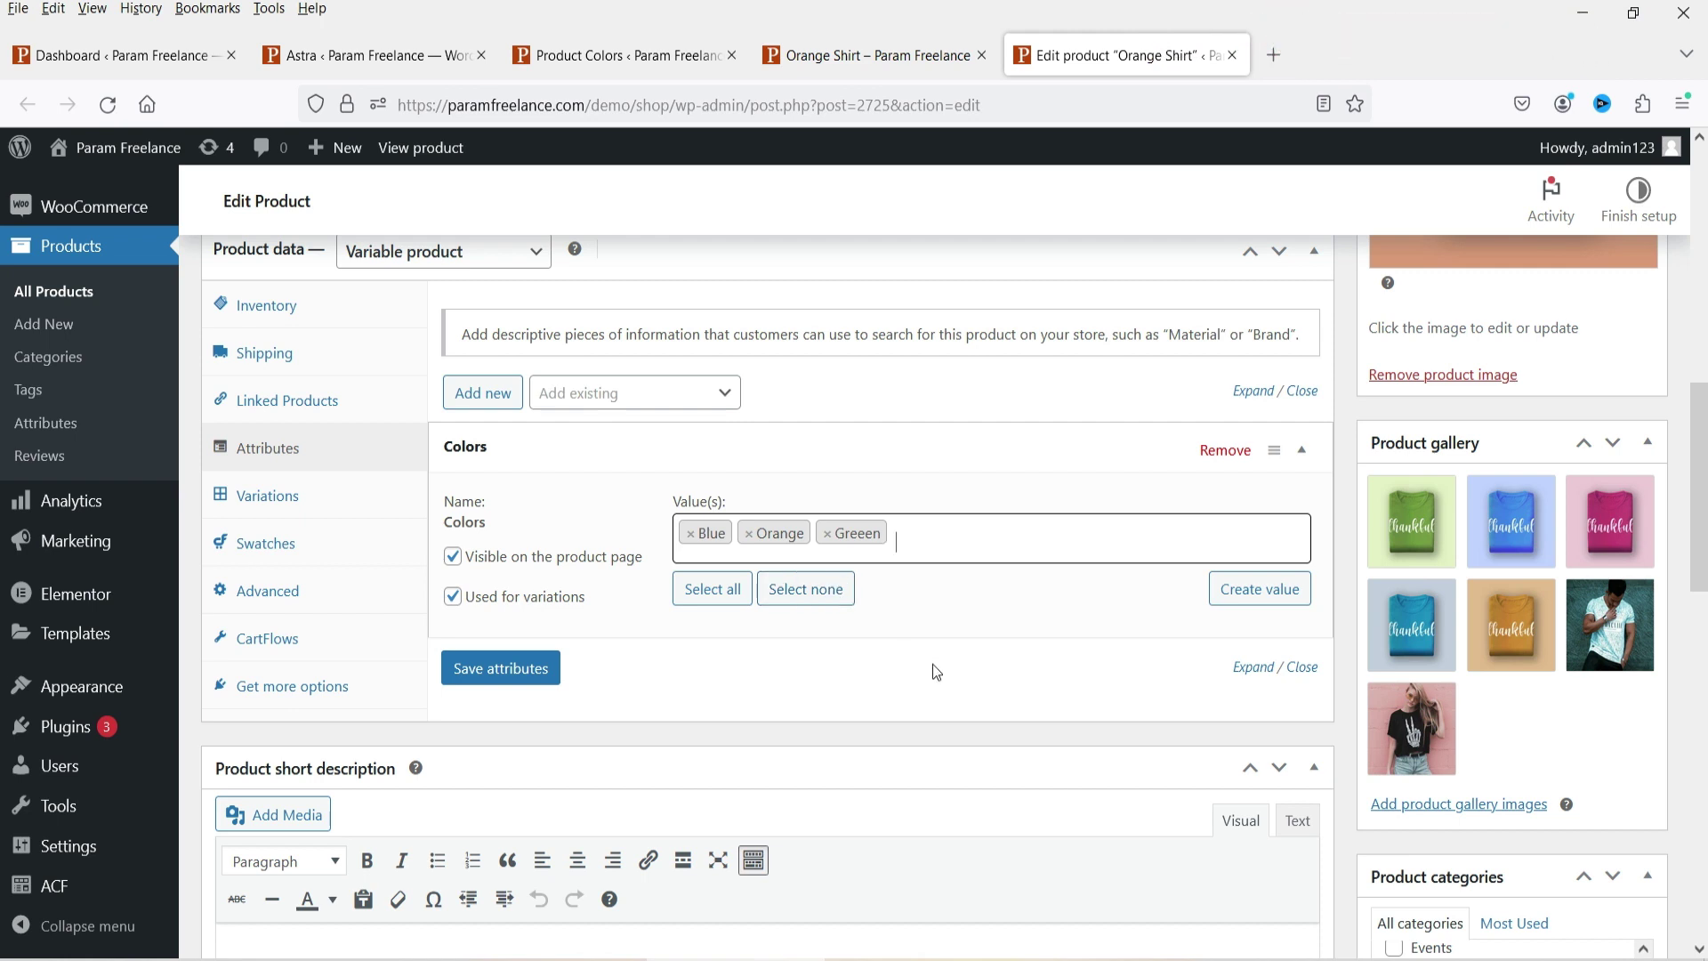
pyautogui.click(500, 668)
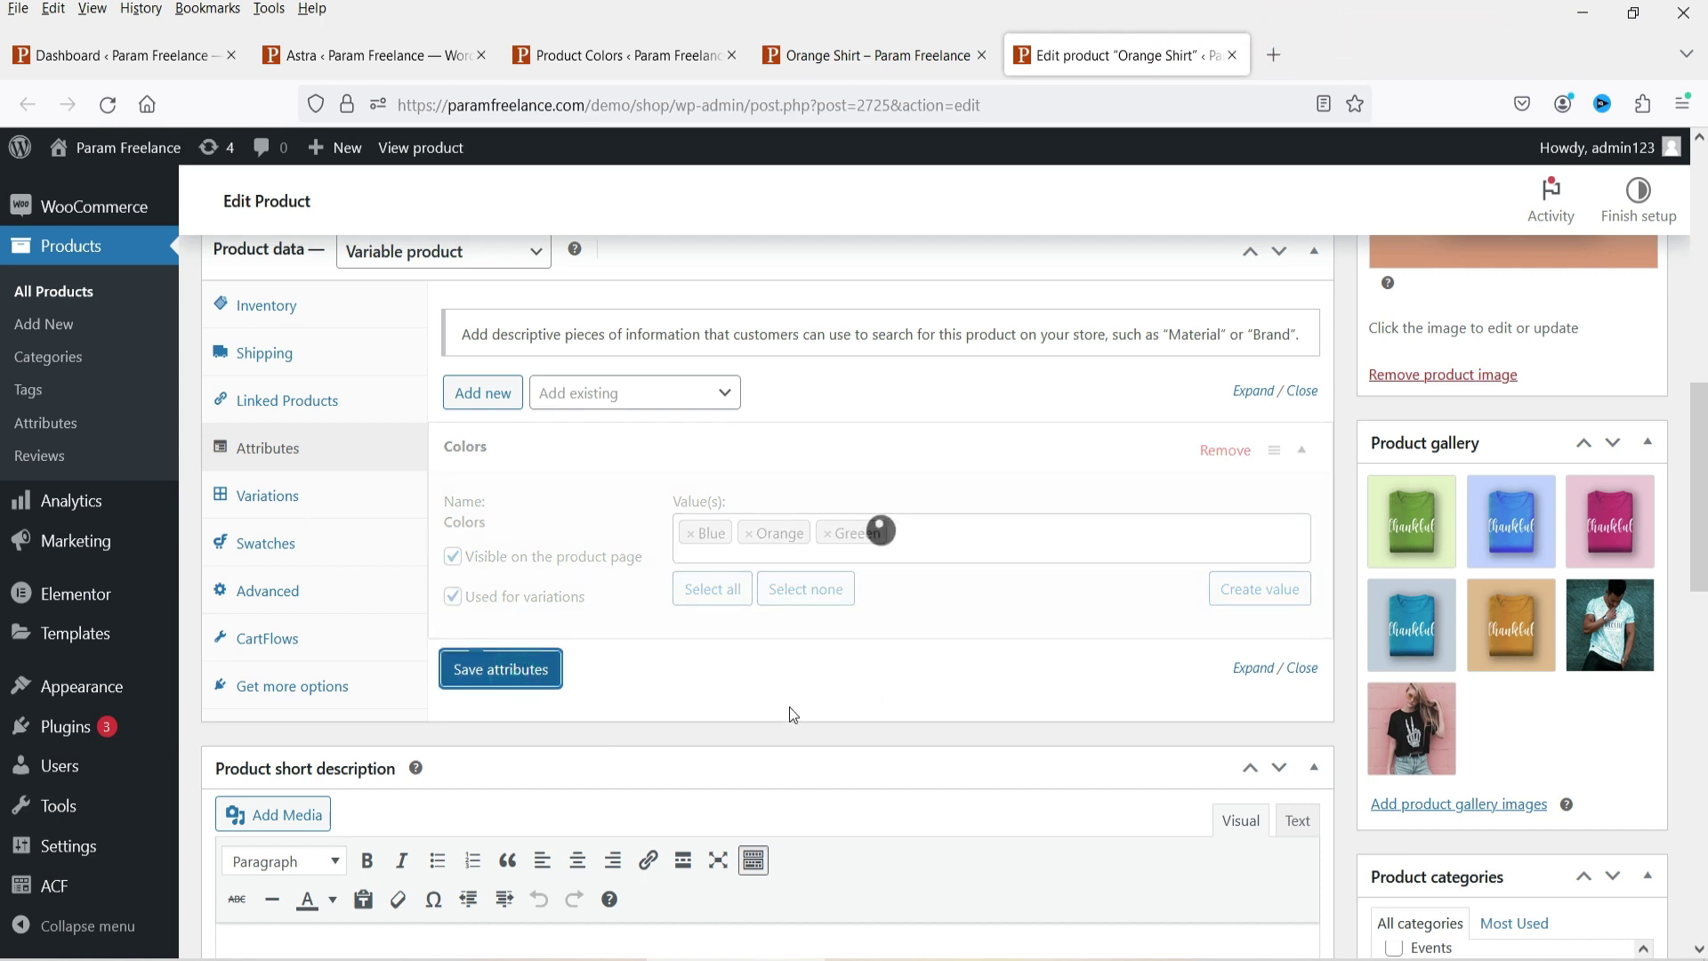
pyautogui.scroll(3, 801, 703)
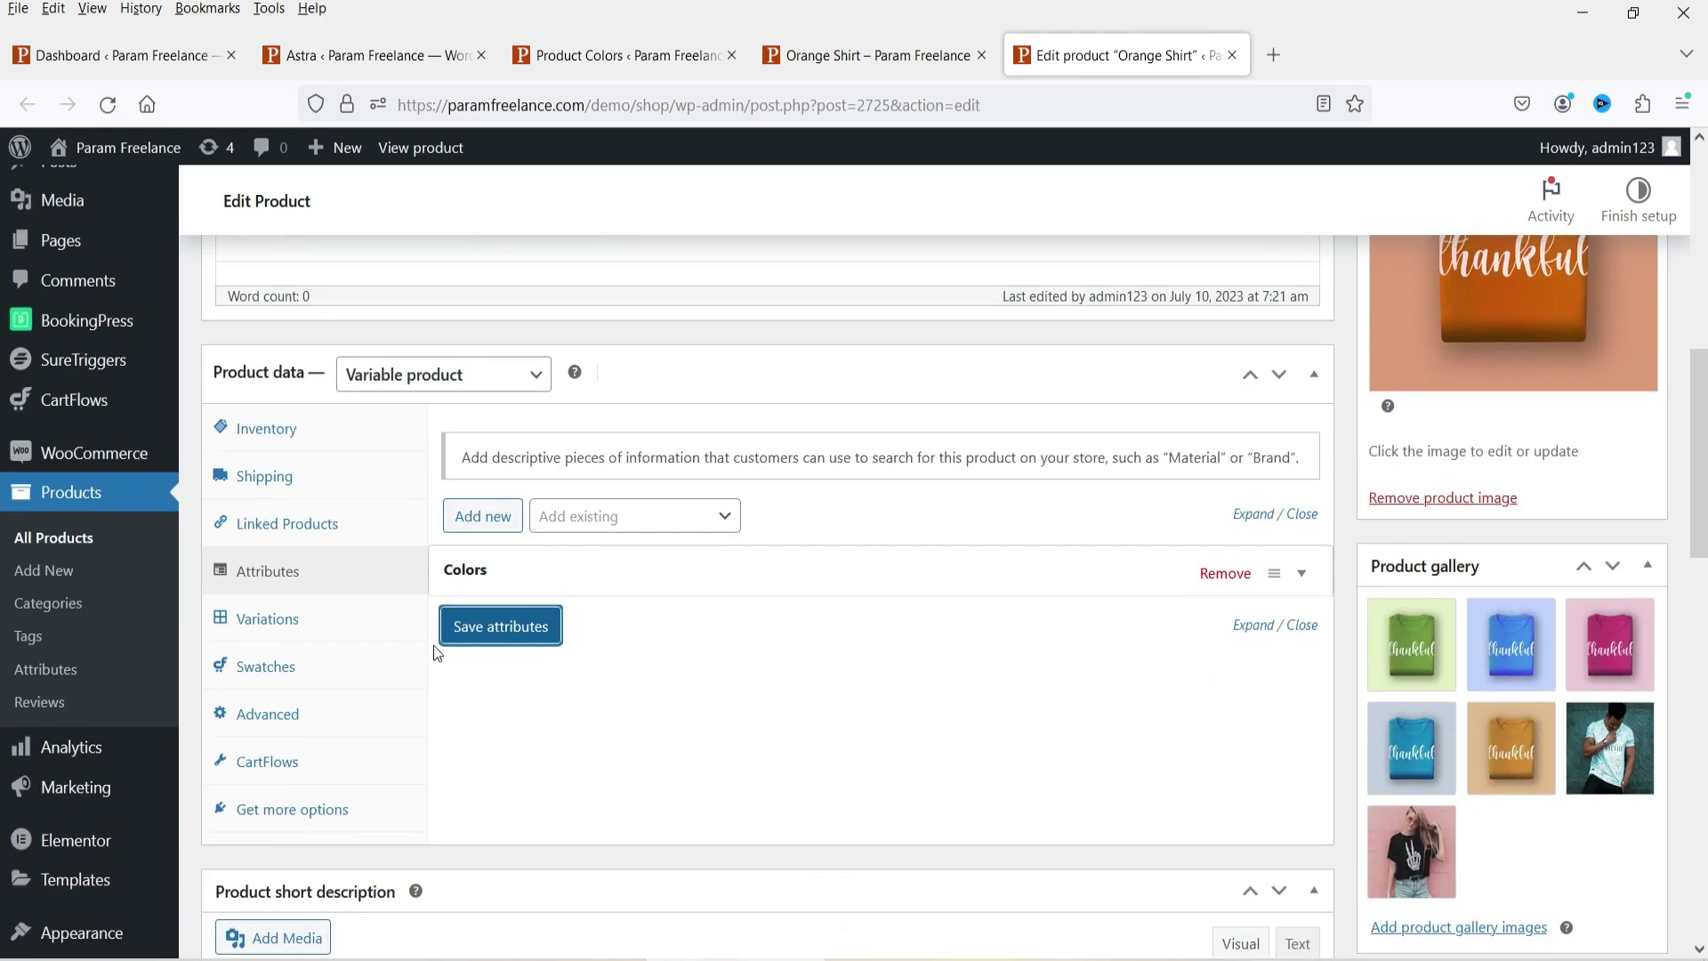
# Add a custom Size attribute with values S | M | L | XL | XXL and save it.
pyautogui.click(485, 516)
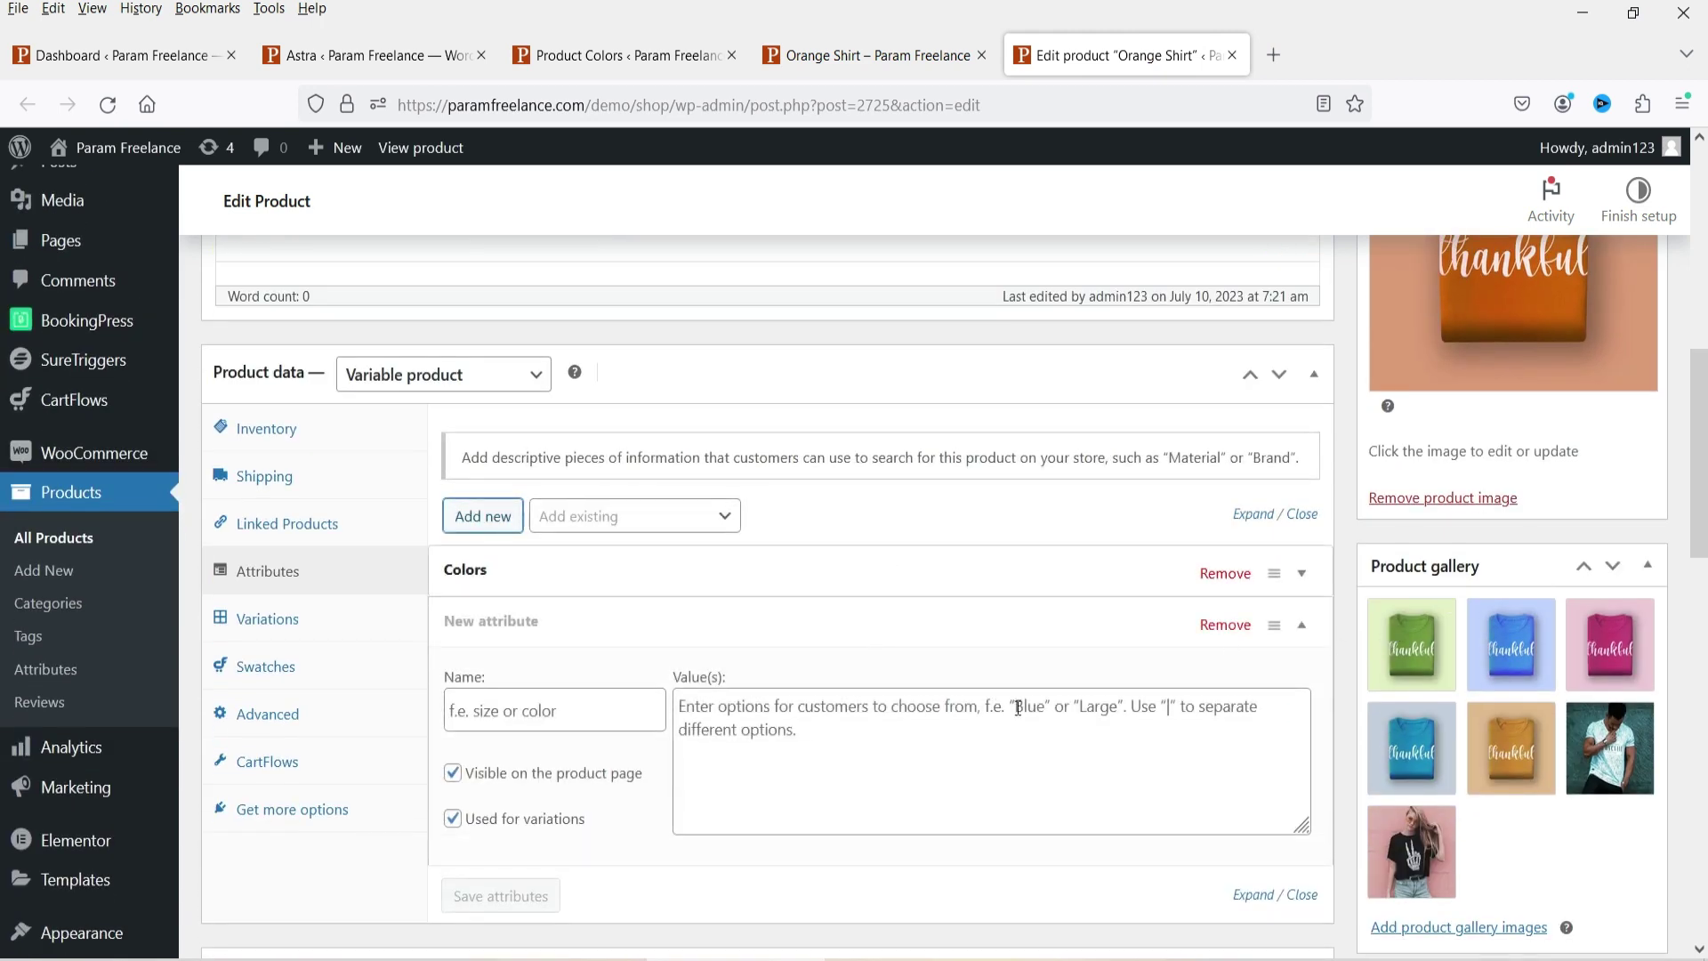
pyautogui.click(859, 737)
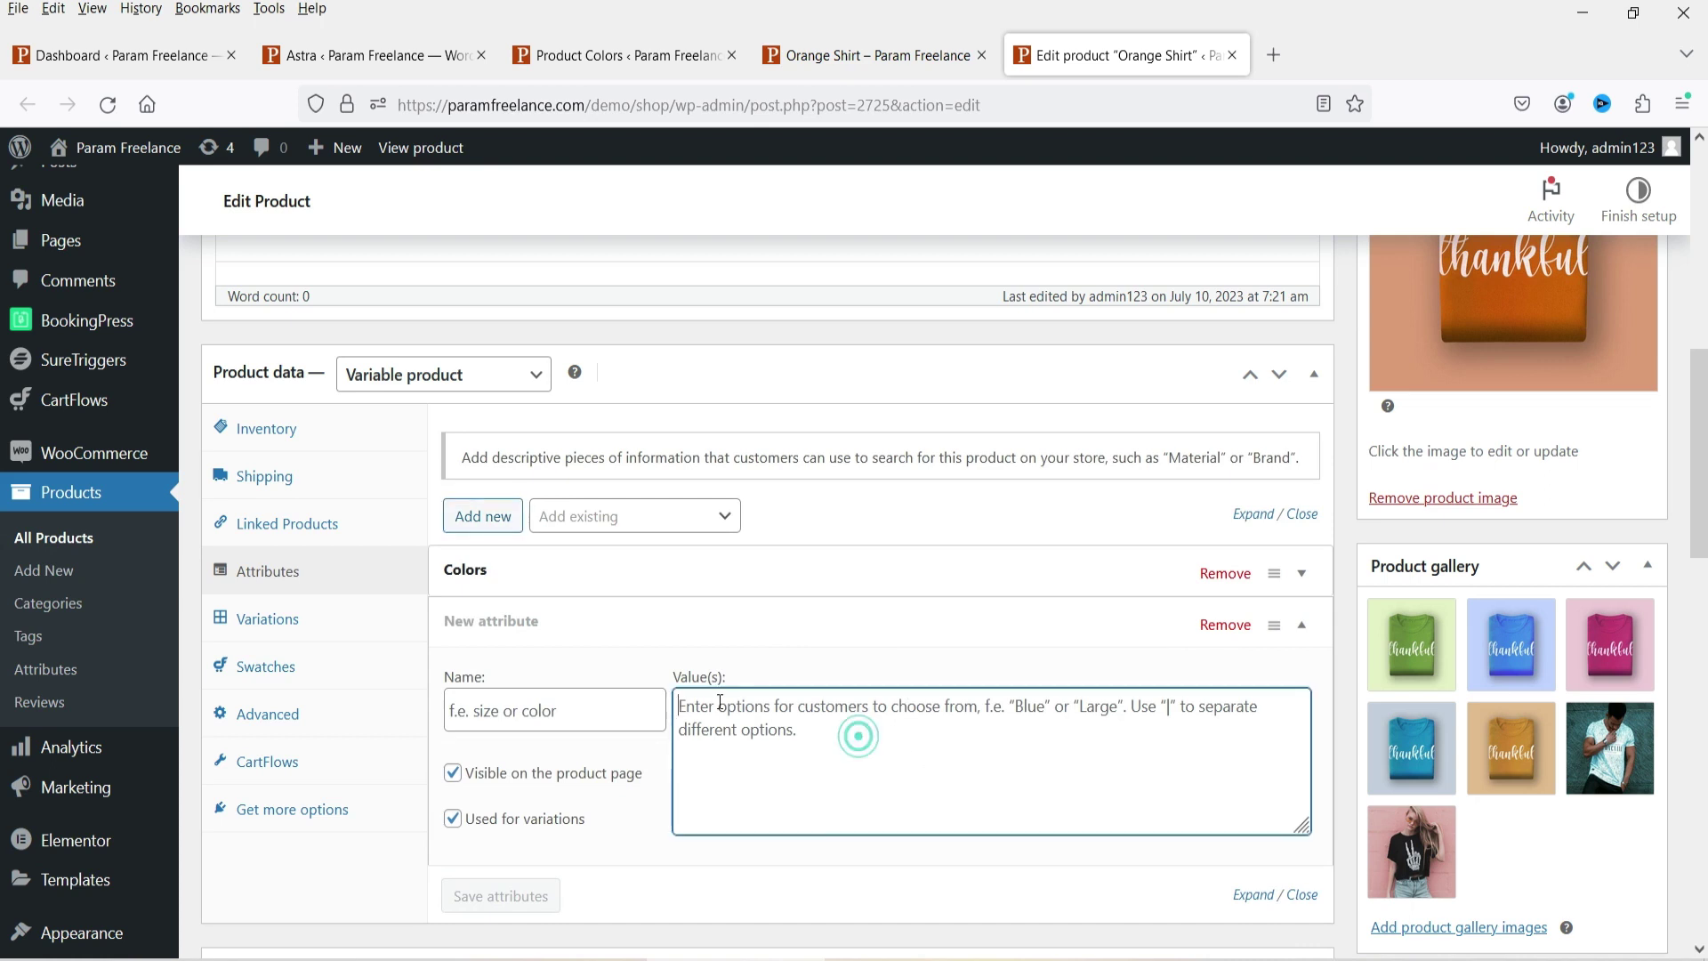
pyautogui.write('SM |')
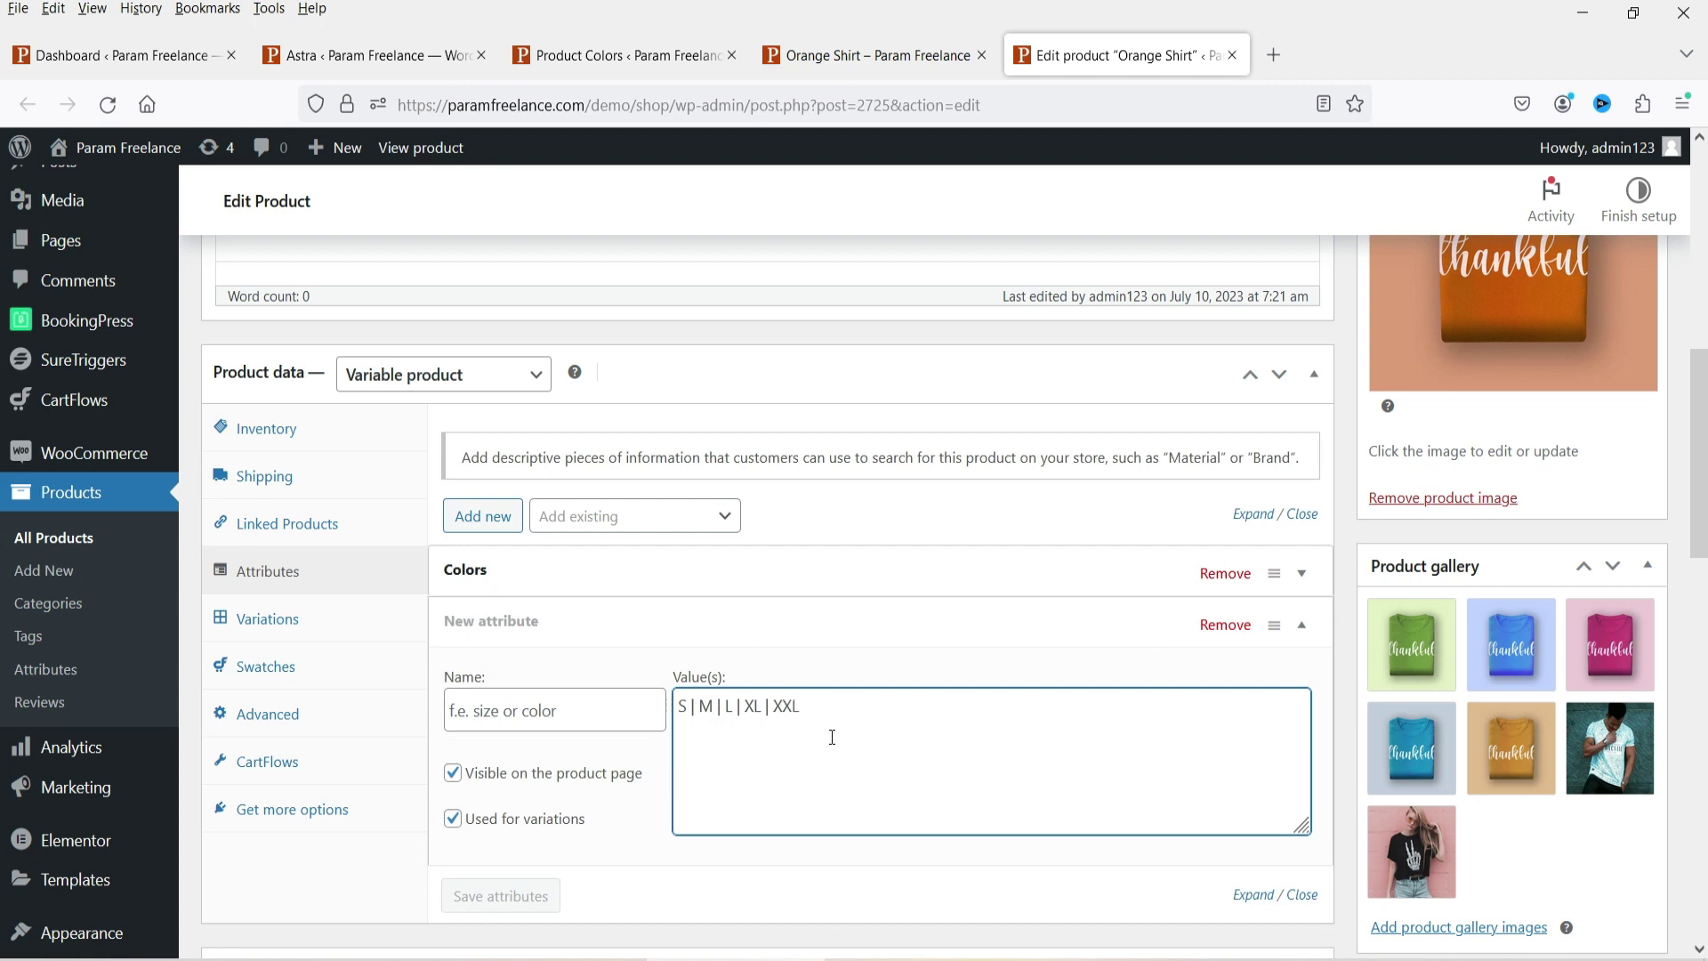
pyautogui.scroll(-3, 1130, 712)
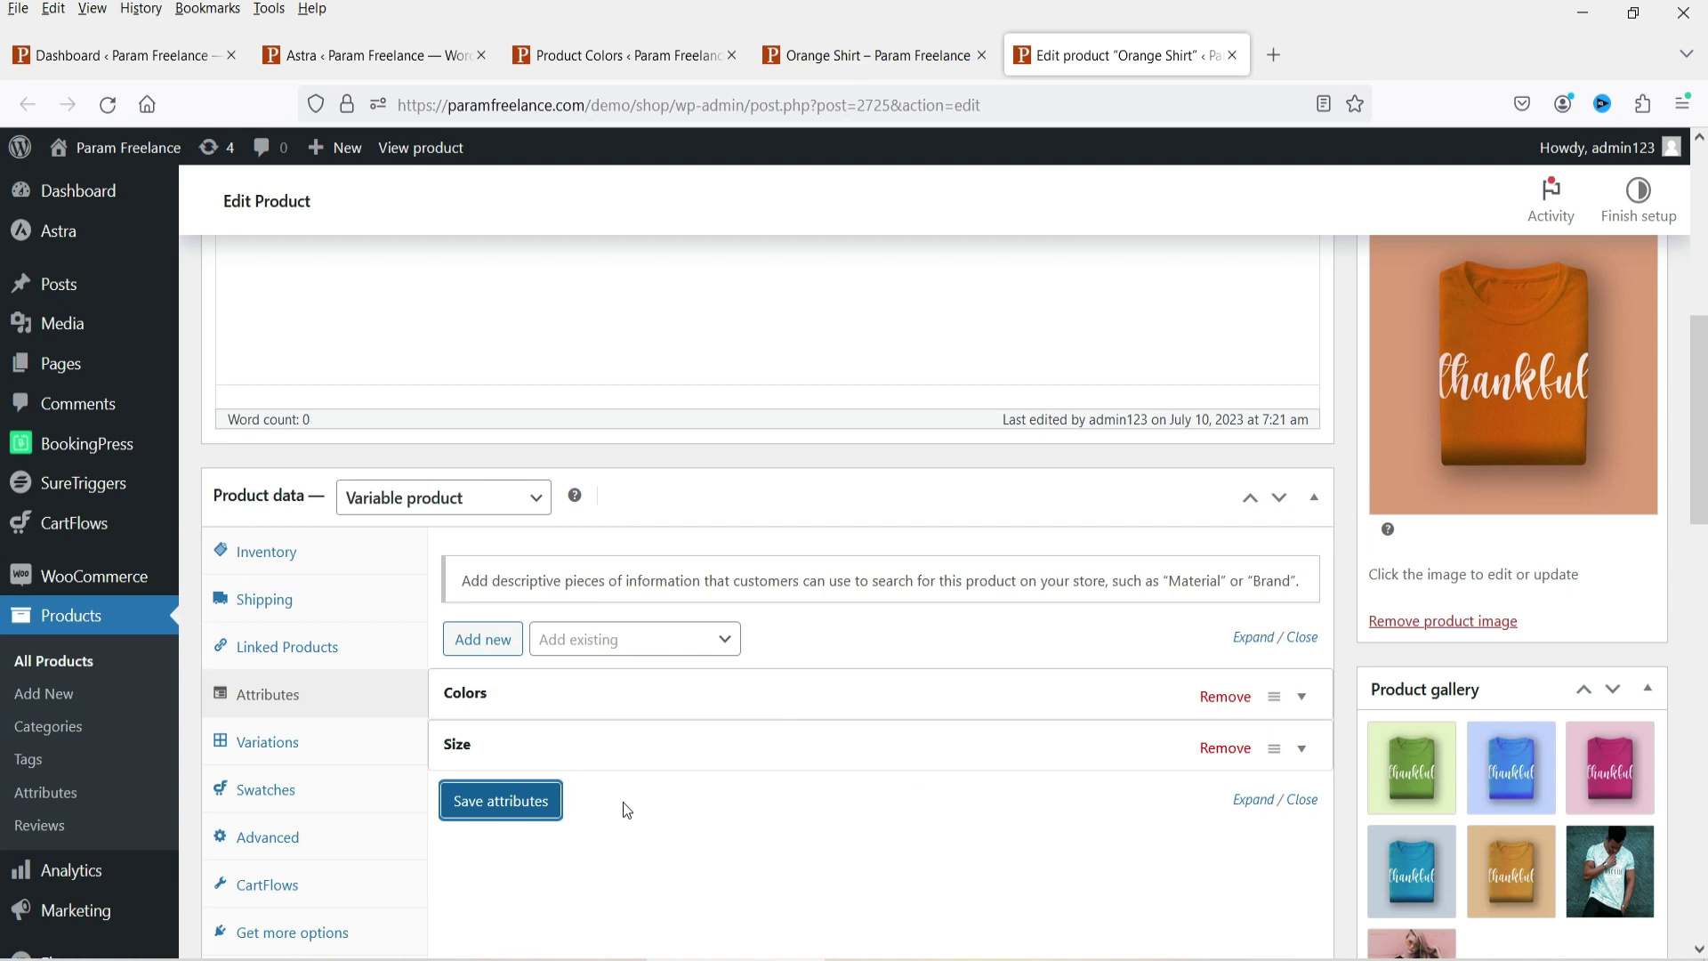
pyautogui.click(515, 800)
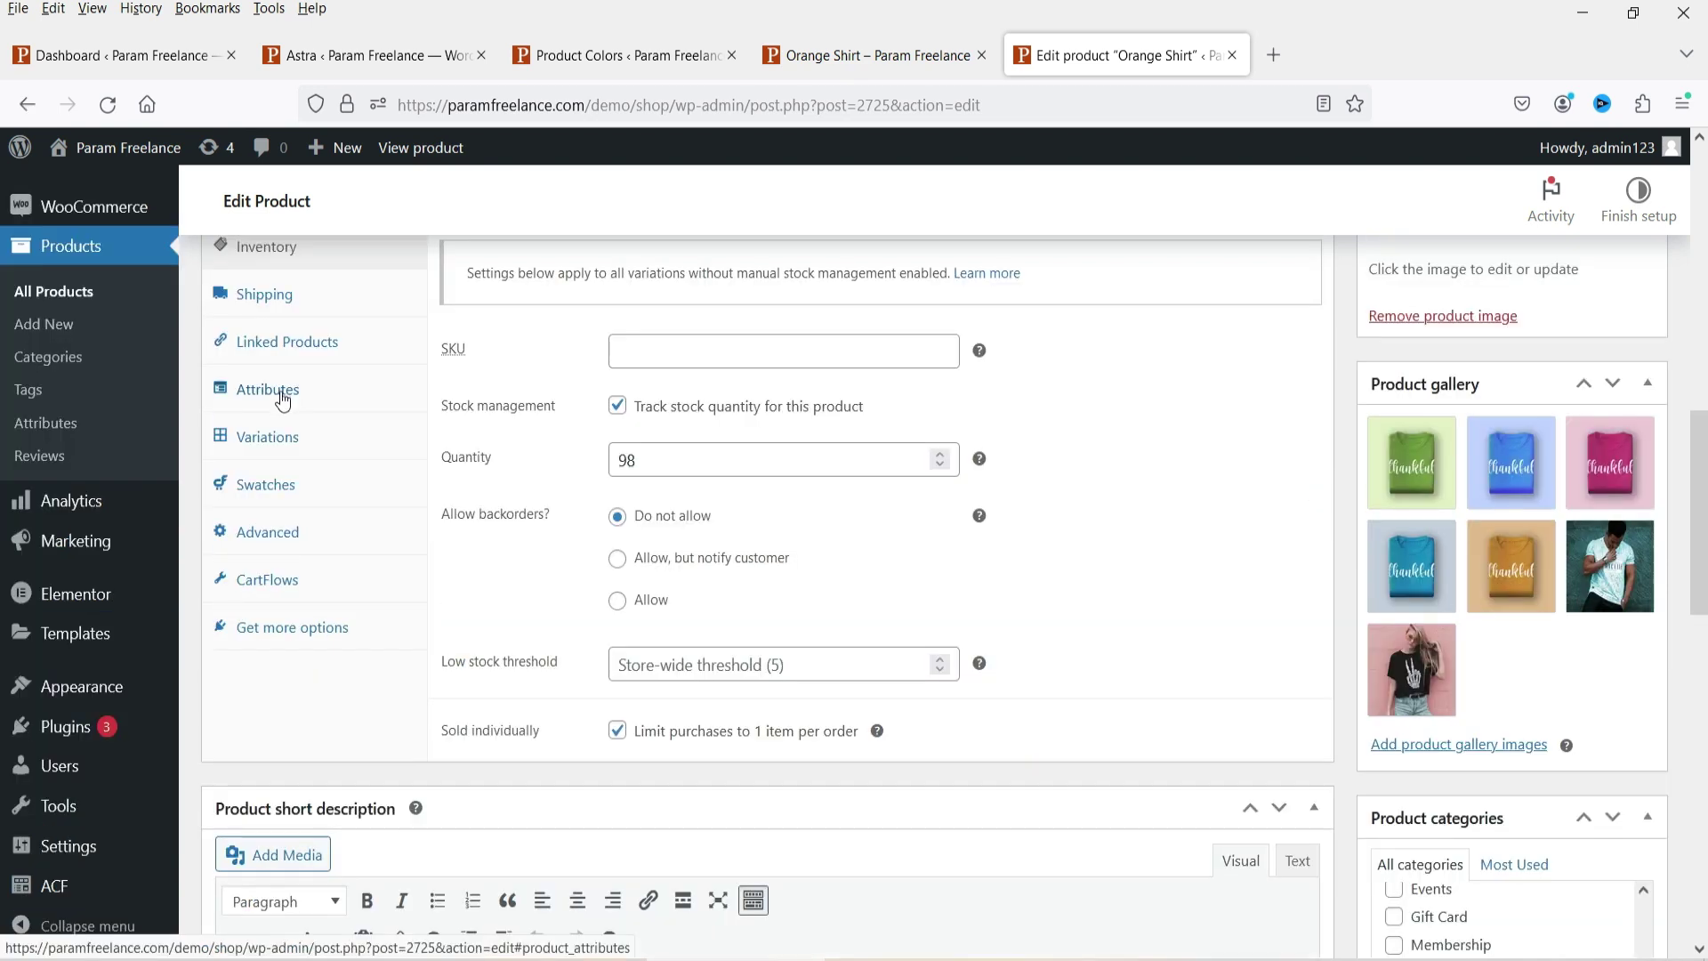
# In the Variations tab, start generating variations and accept saving changes first.
pyautogui.click(295, 437)
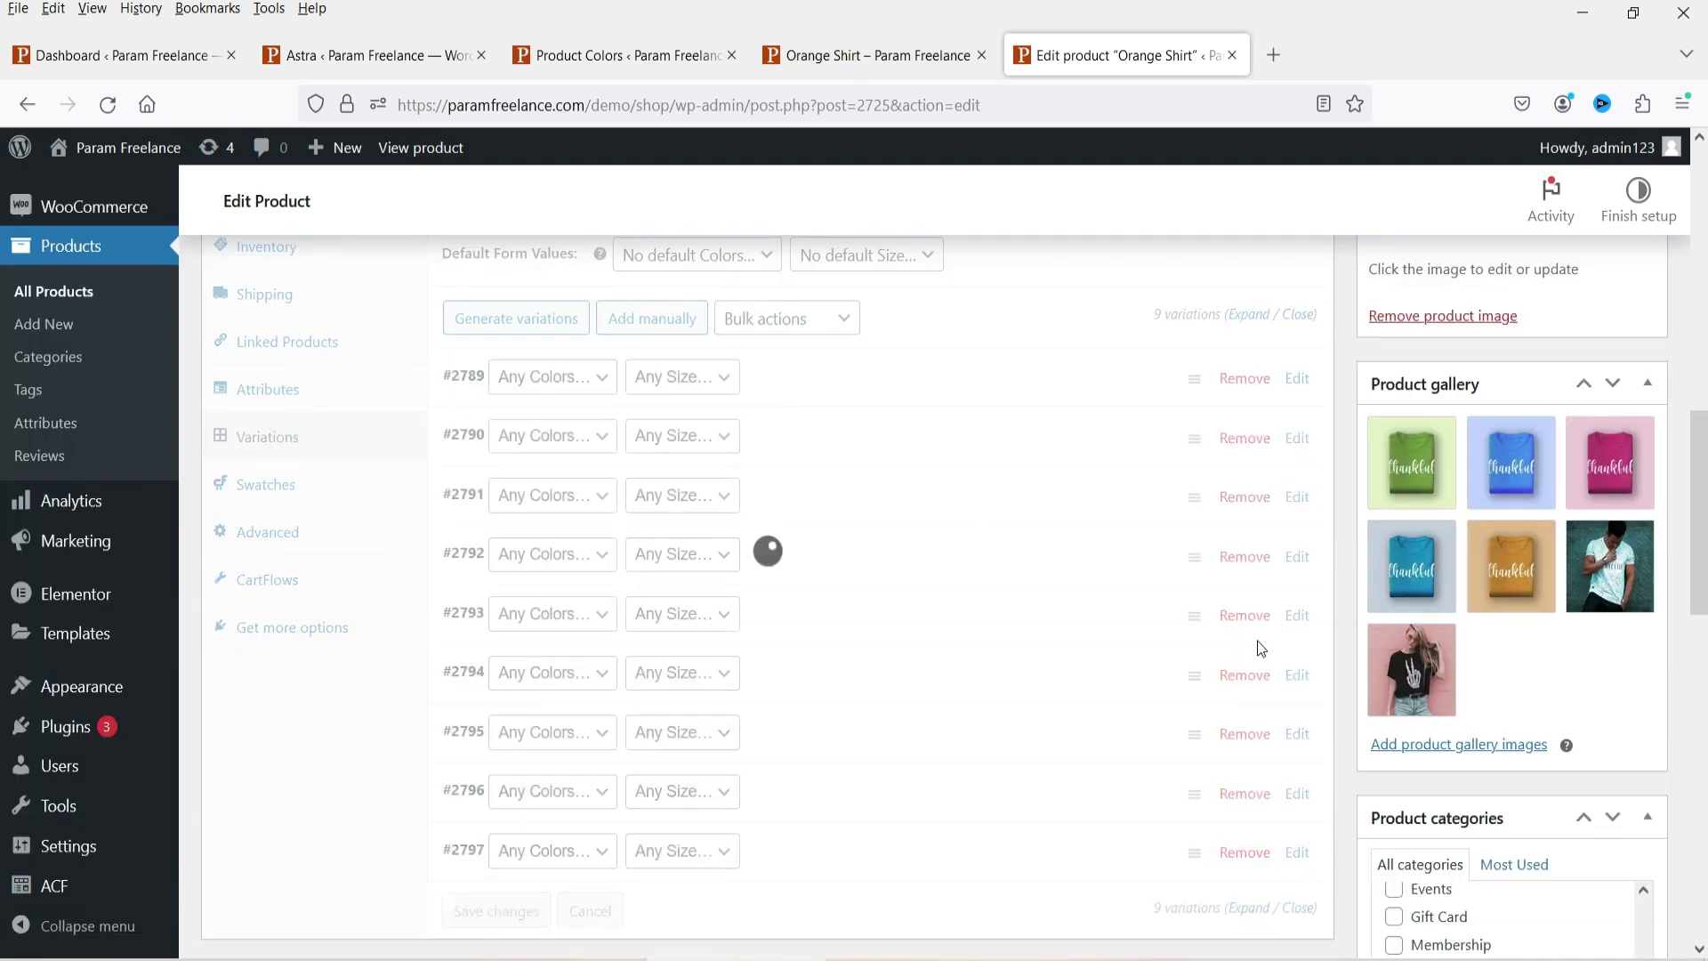
pyautogui.scroll(1, 525, 449)
pyautogui.click(525, 442)
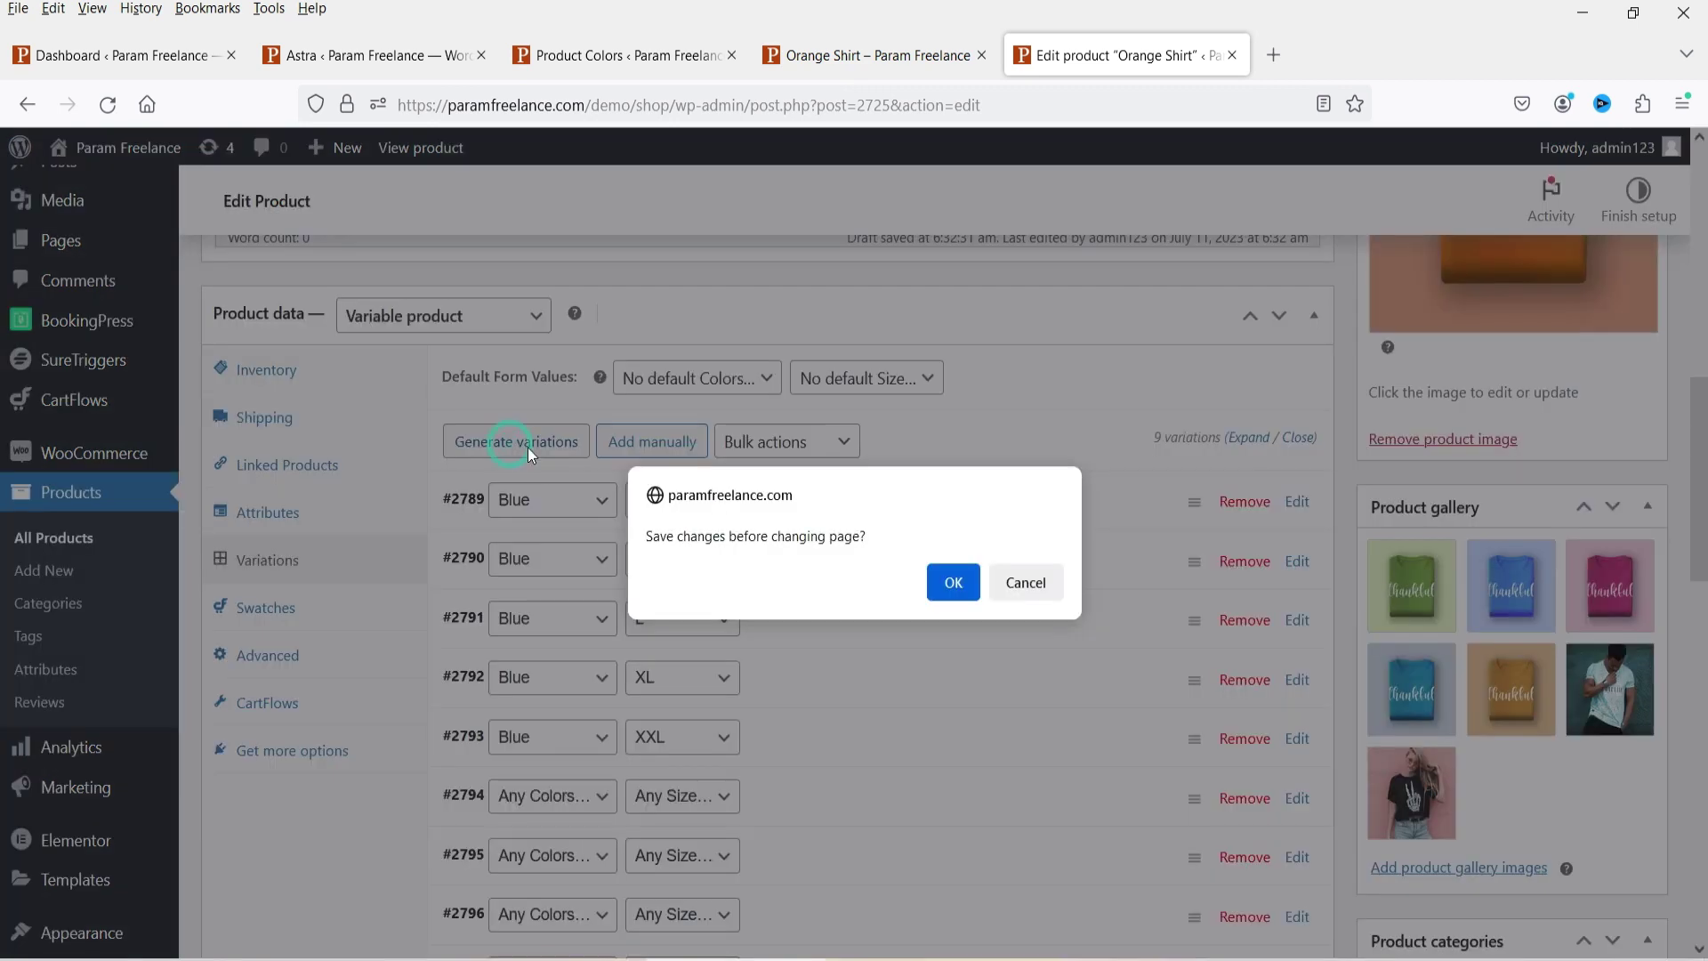
pyautogui.click(953, 582)
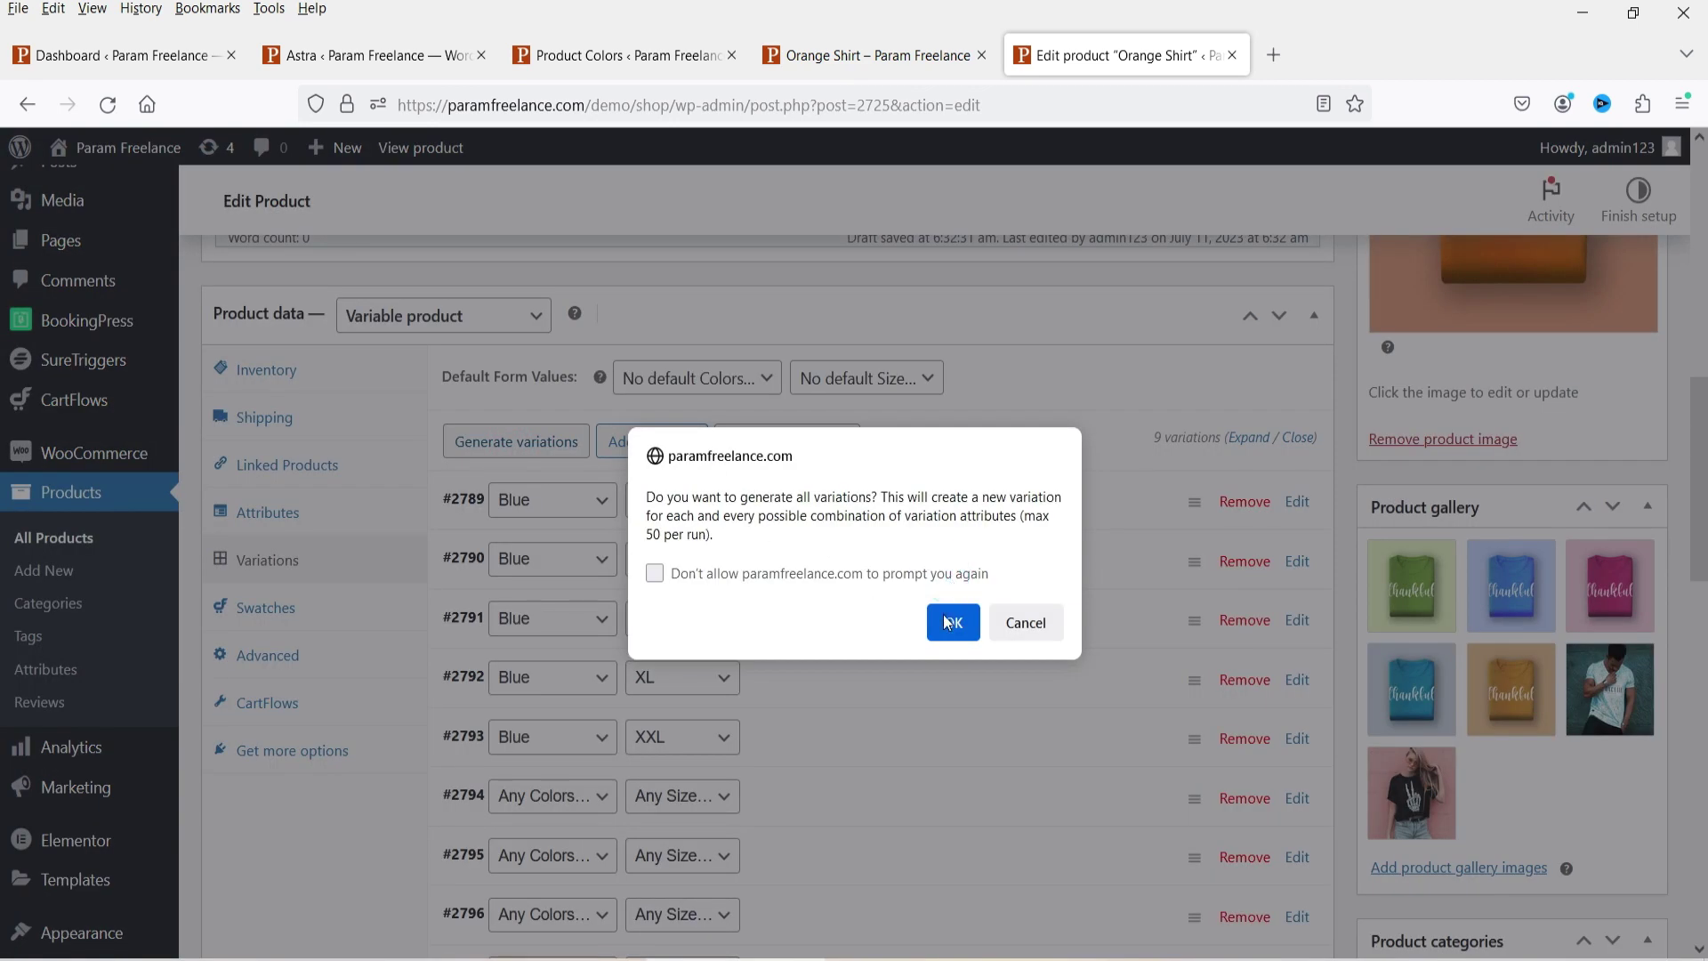
# Confirm generating all colour-and-size combinations, reaching 19 variations, then view the storefront page.
pyautogui.click(949, 620)
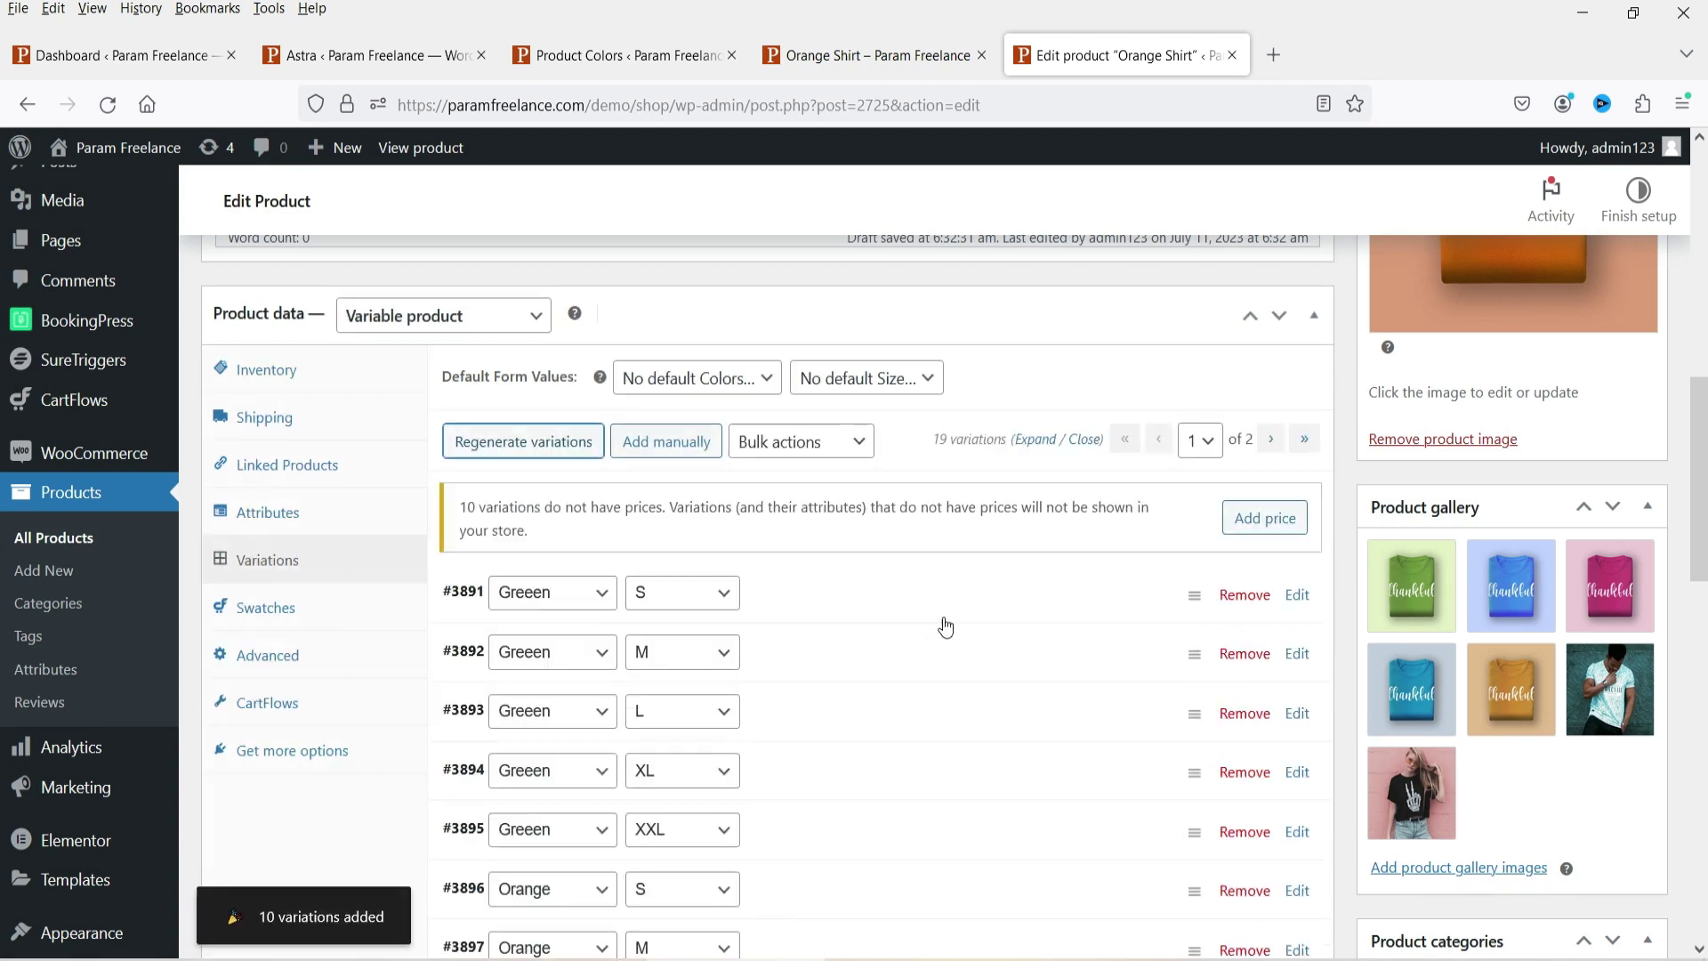
pyautogui.scroll(5, 920, 610)
pyautogui.scroll(-2, 593, 862)
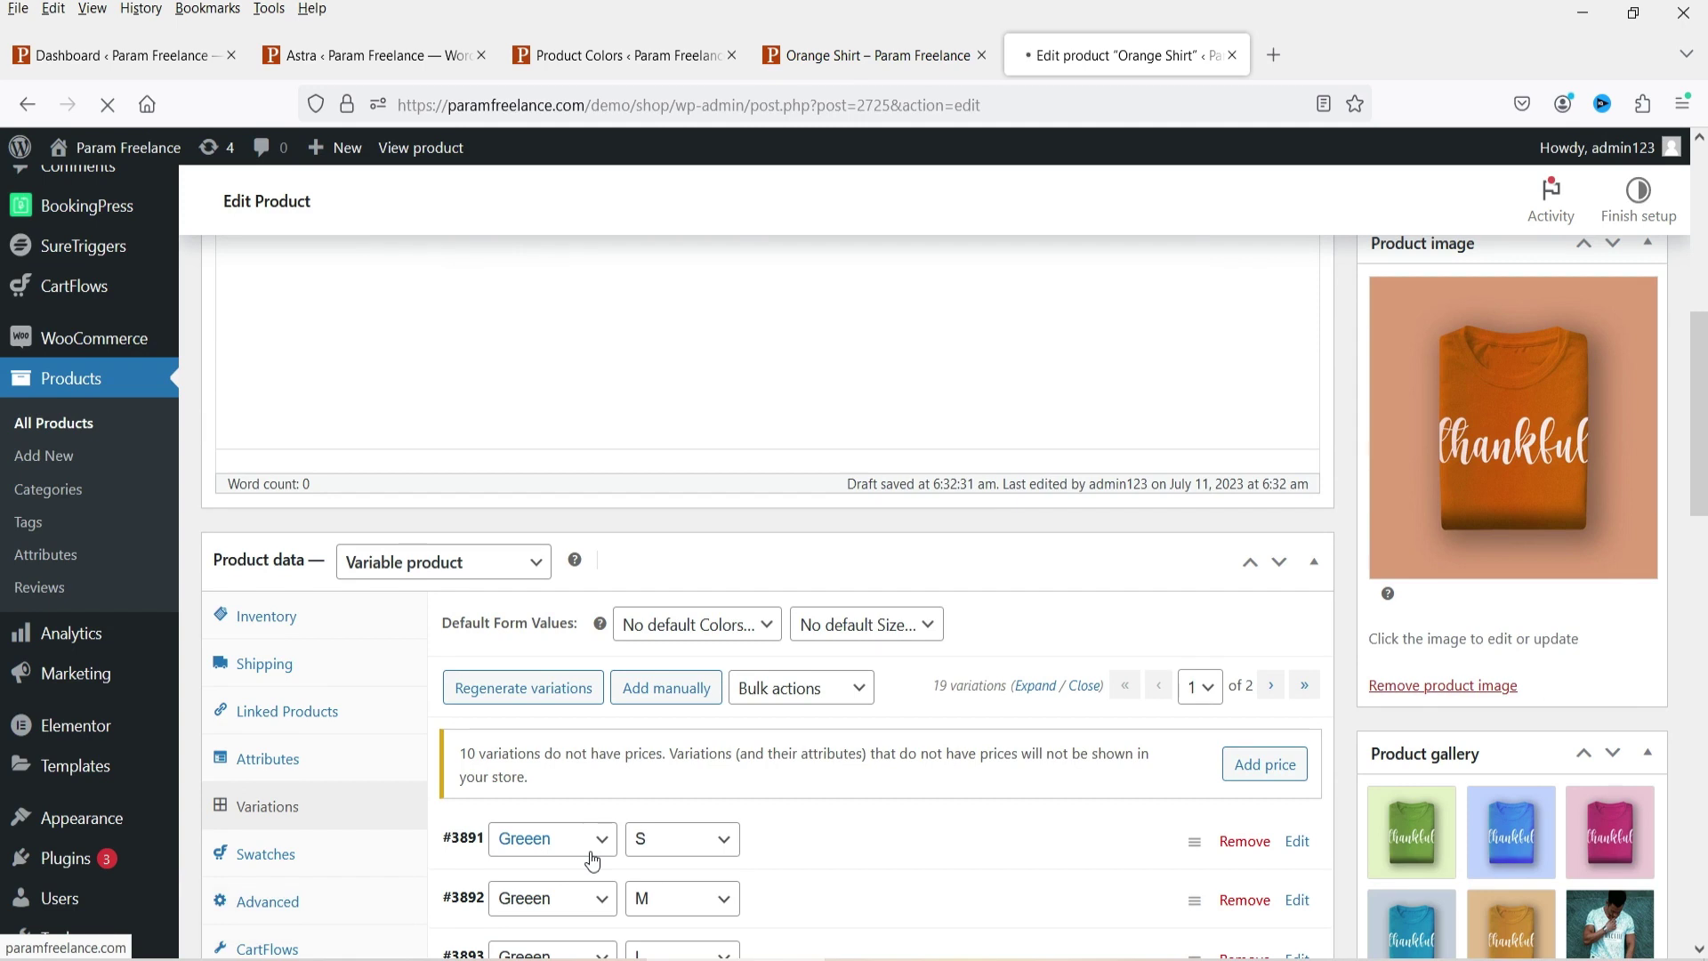
pyautogui.click(853, 75)
# Reload the Orange Shirt page, try the Blue swatch and size M, then return to Product Colors.
pyautogui.scroll(10, 1178, 377)
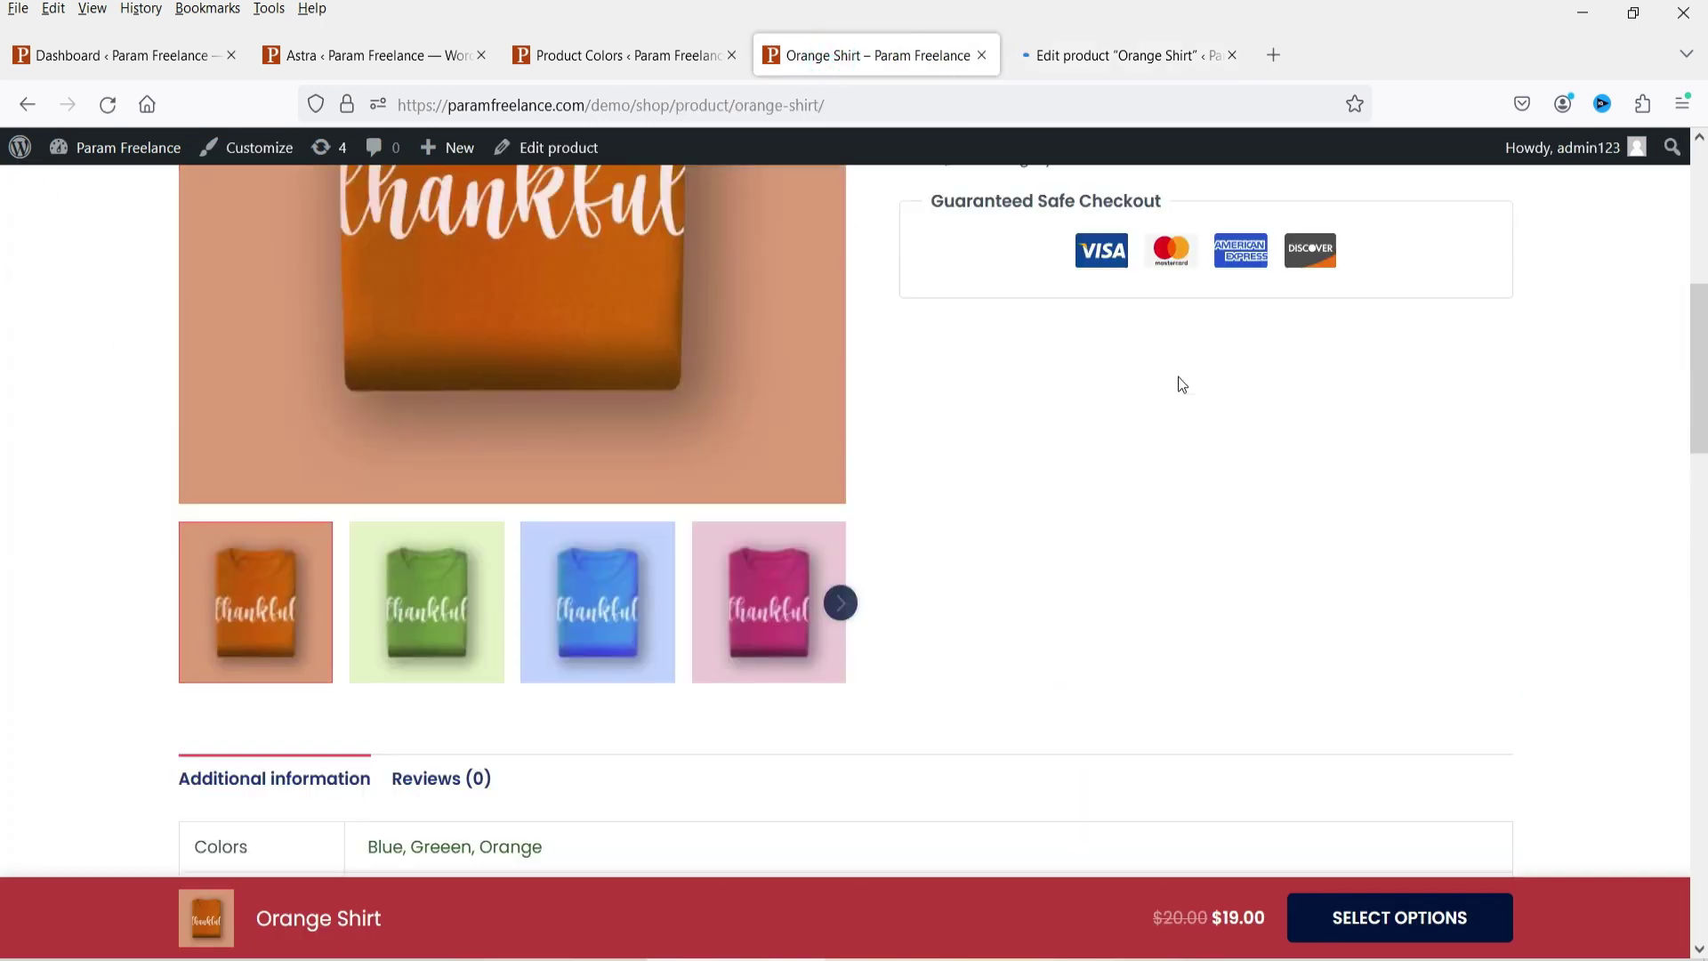
pyautogui.click(97, 105)
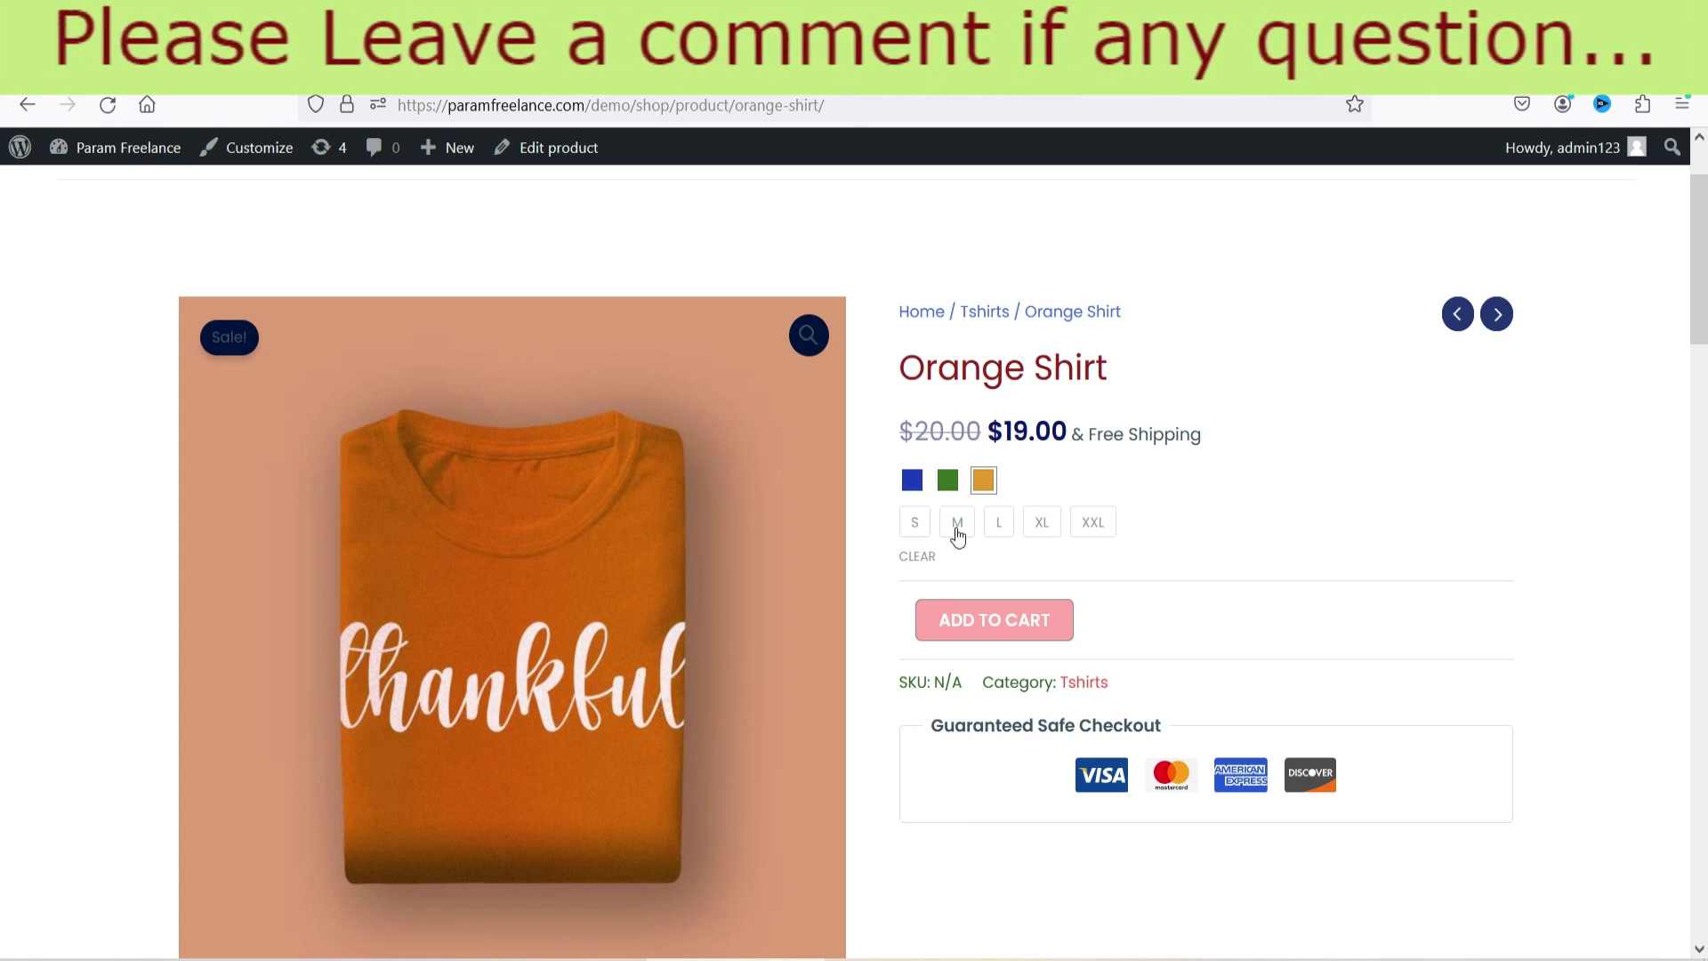
pyautogui.click(913, 485)
pyautogui.click(957, 524)
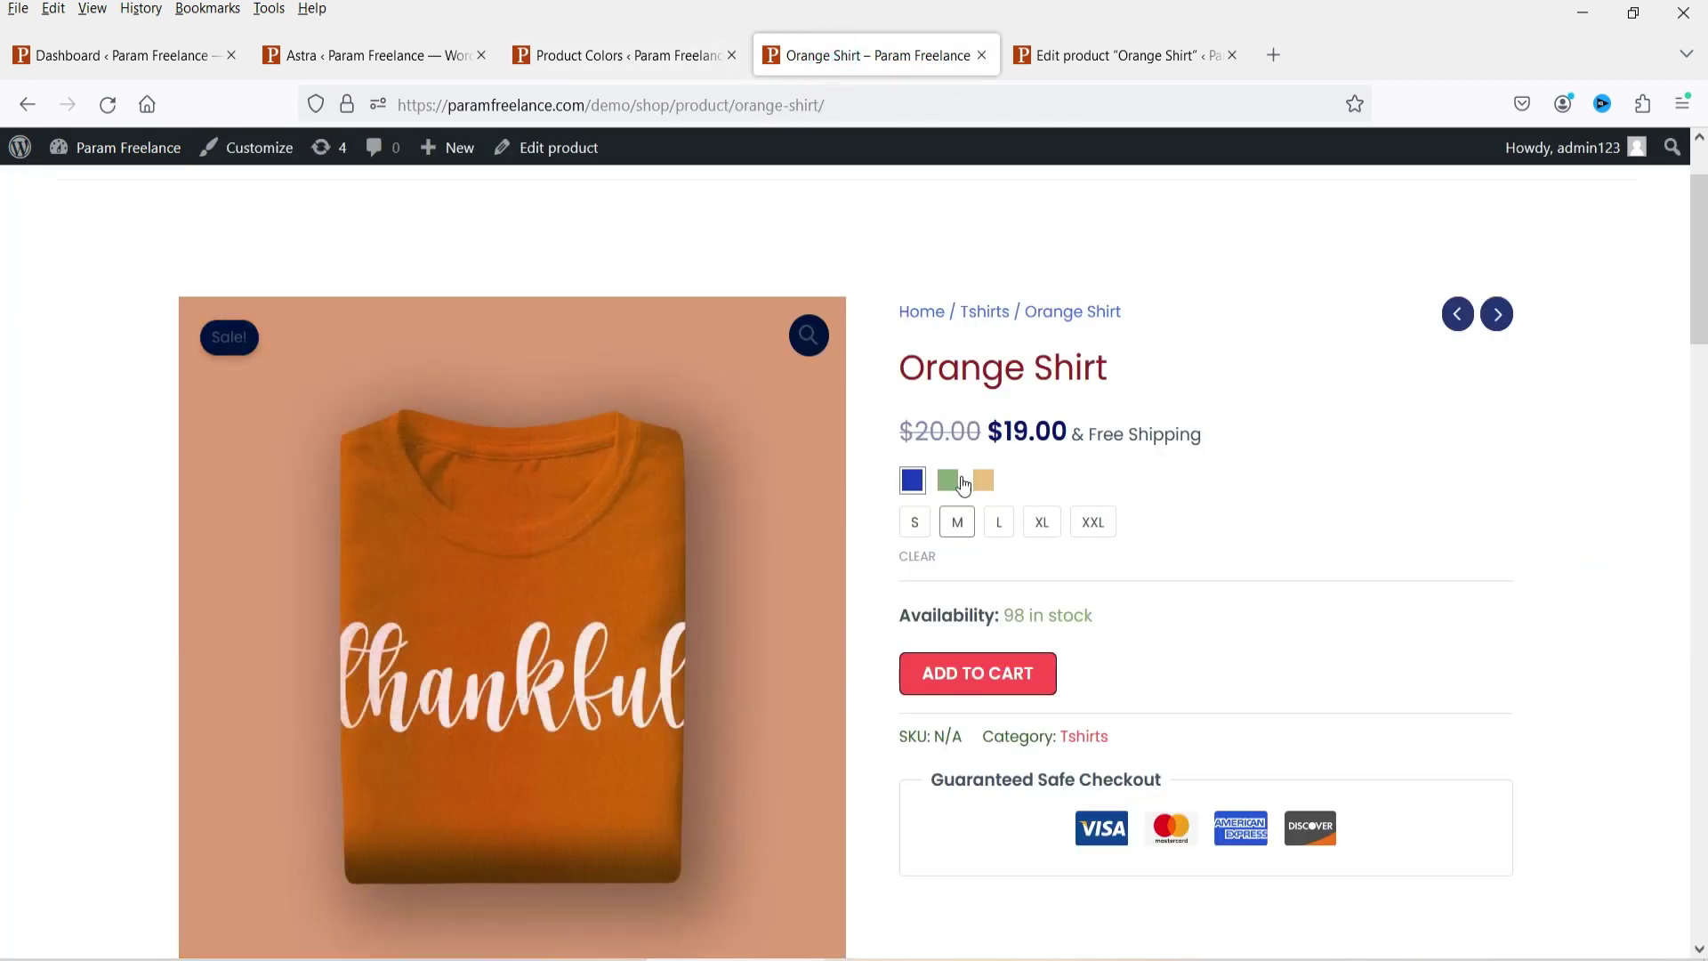
pyautogui.click(594, 55)
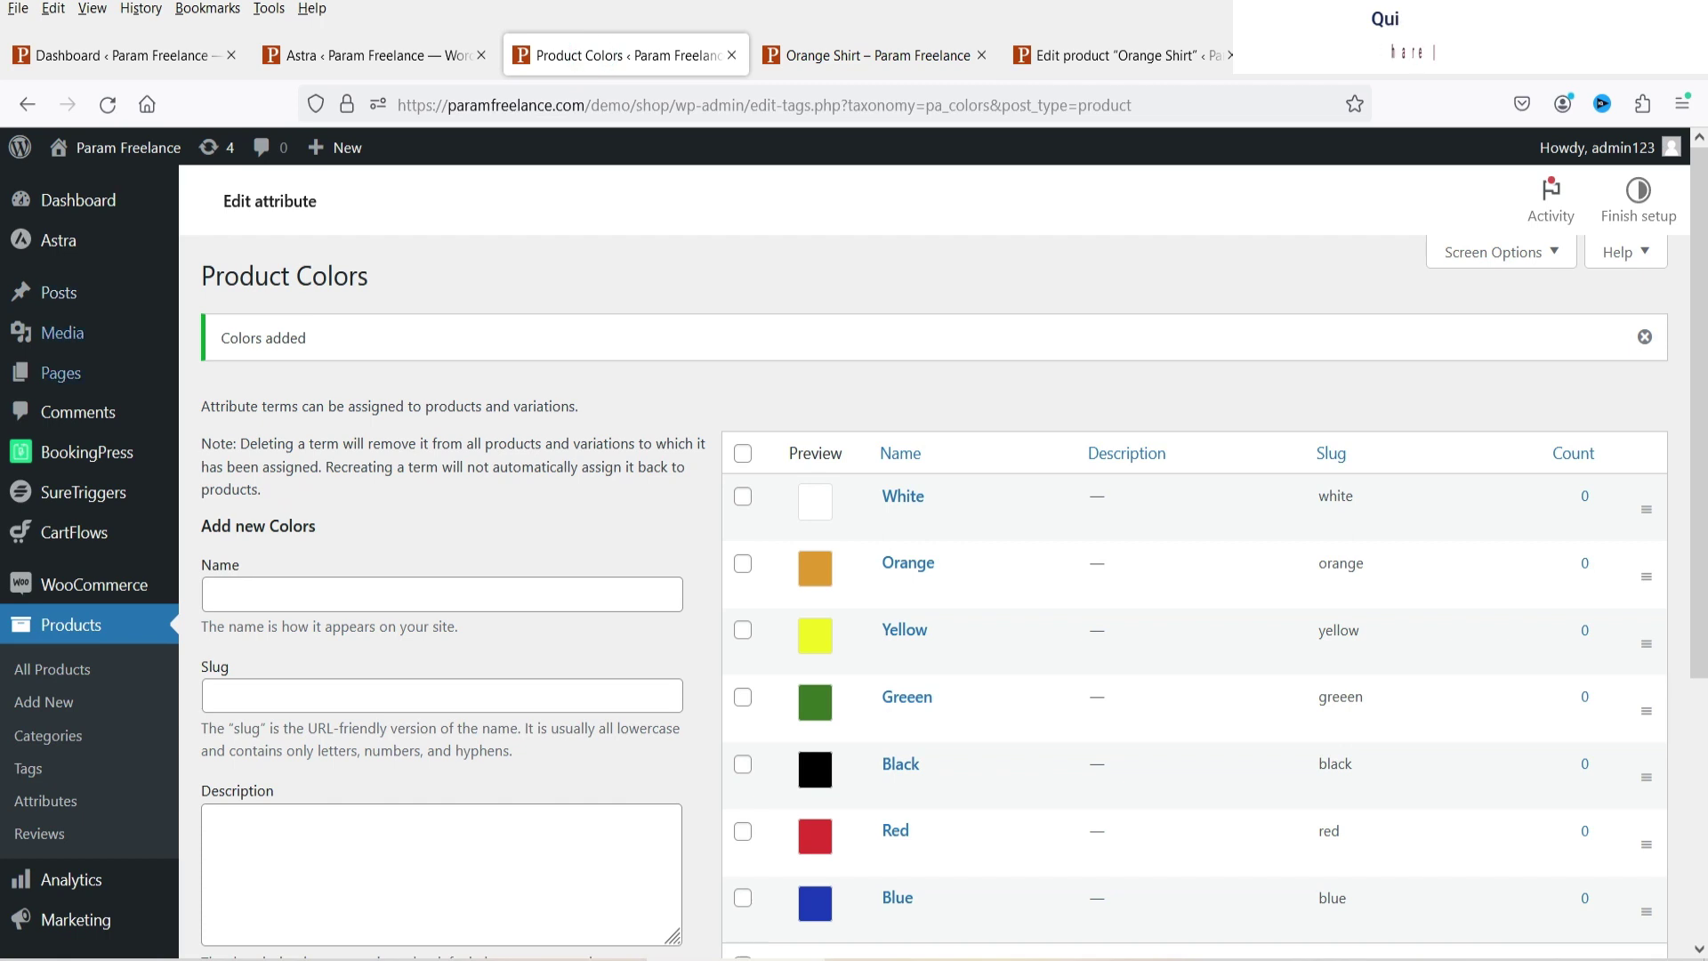
# Open the Variation Swatches plugin's Global Styling settings.
pyautogui.moveTo(59, 602)
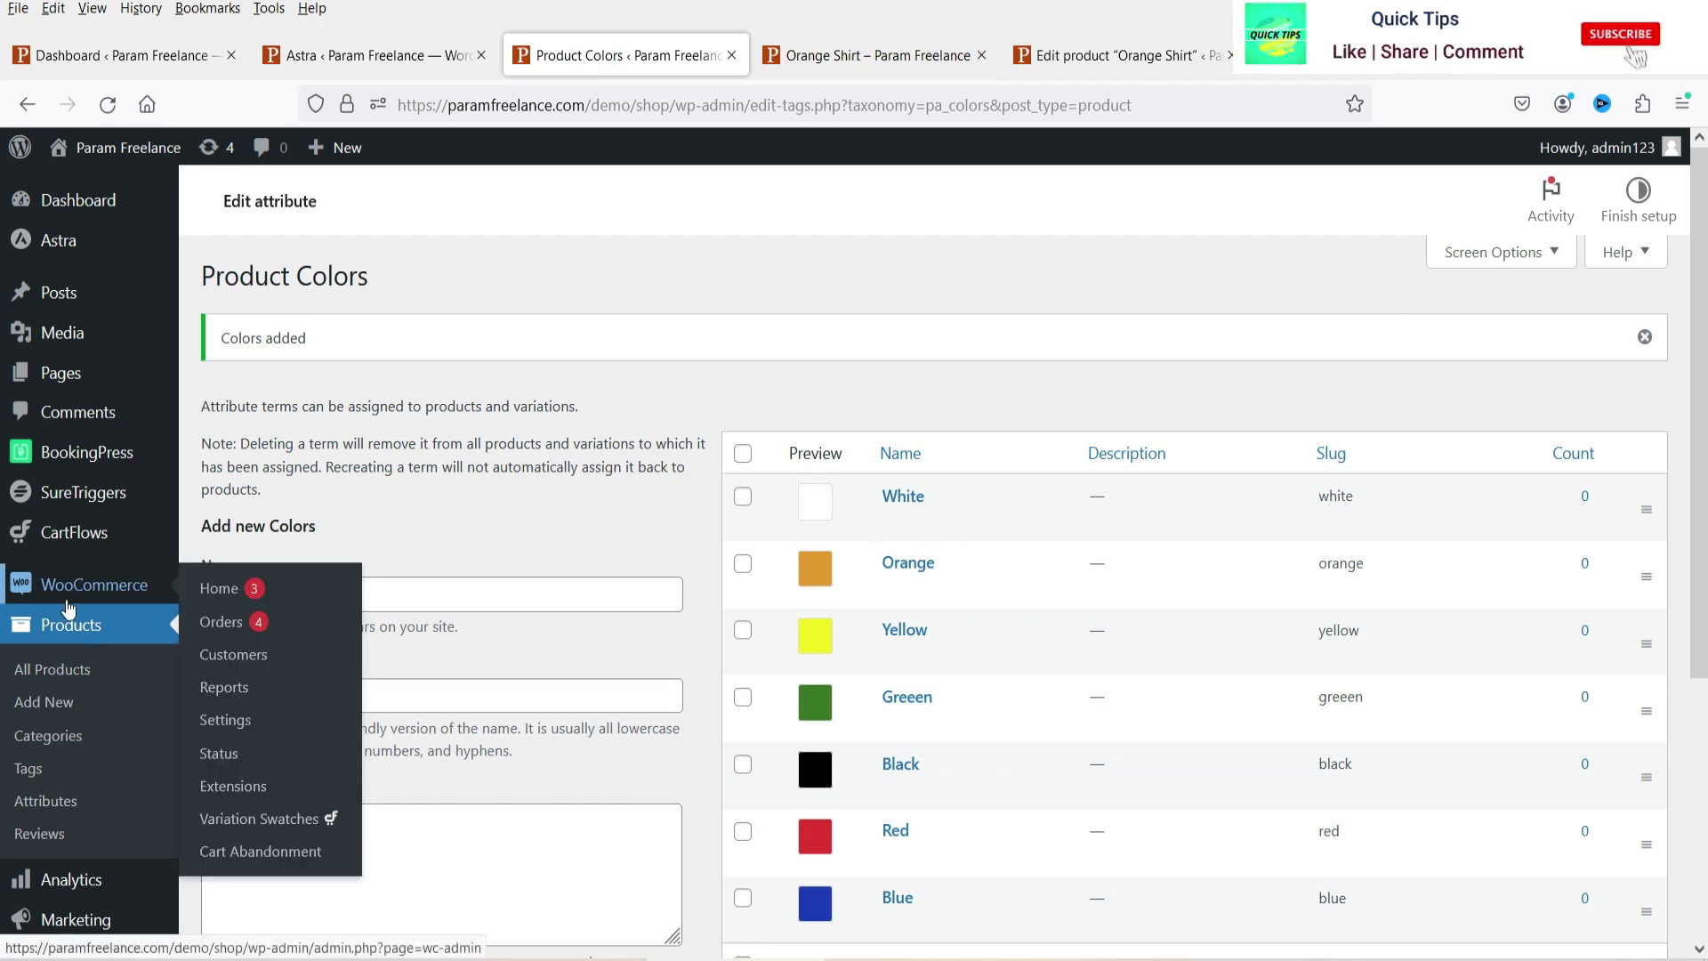
pyautogui.click(302, 819)
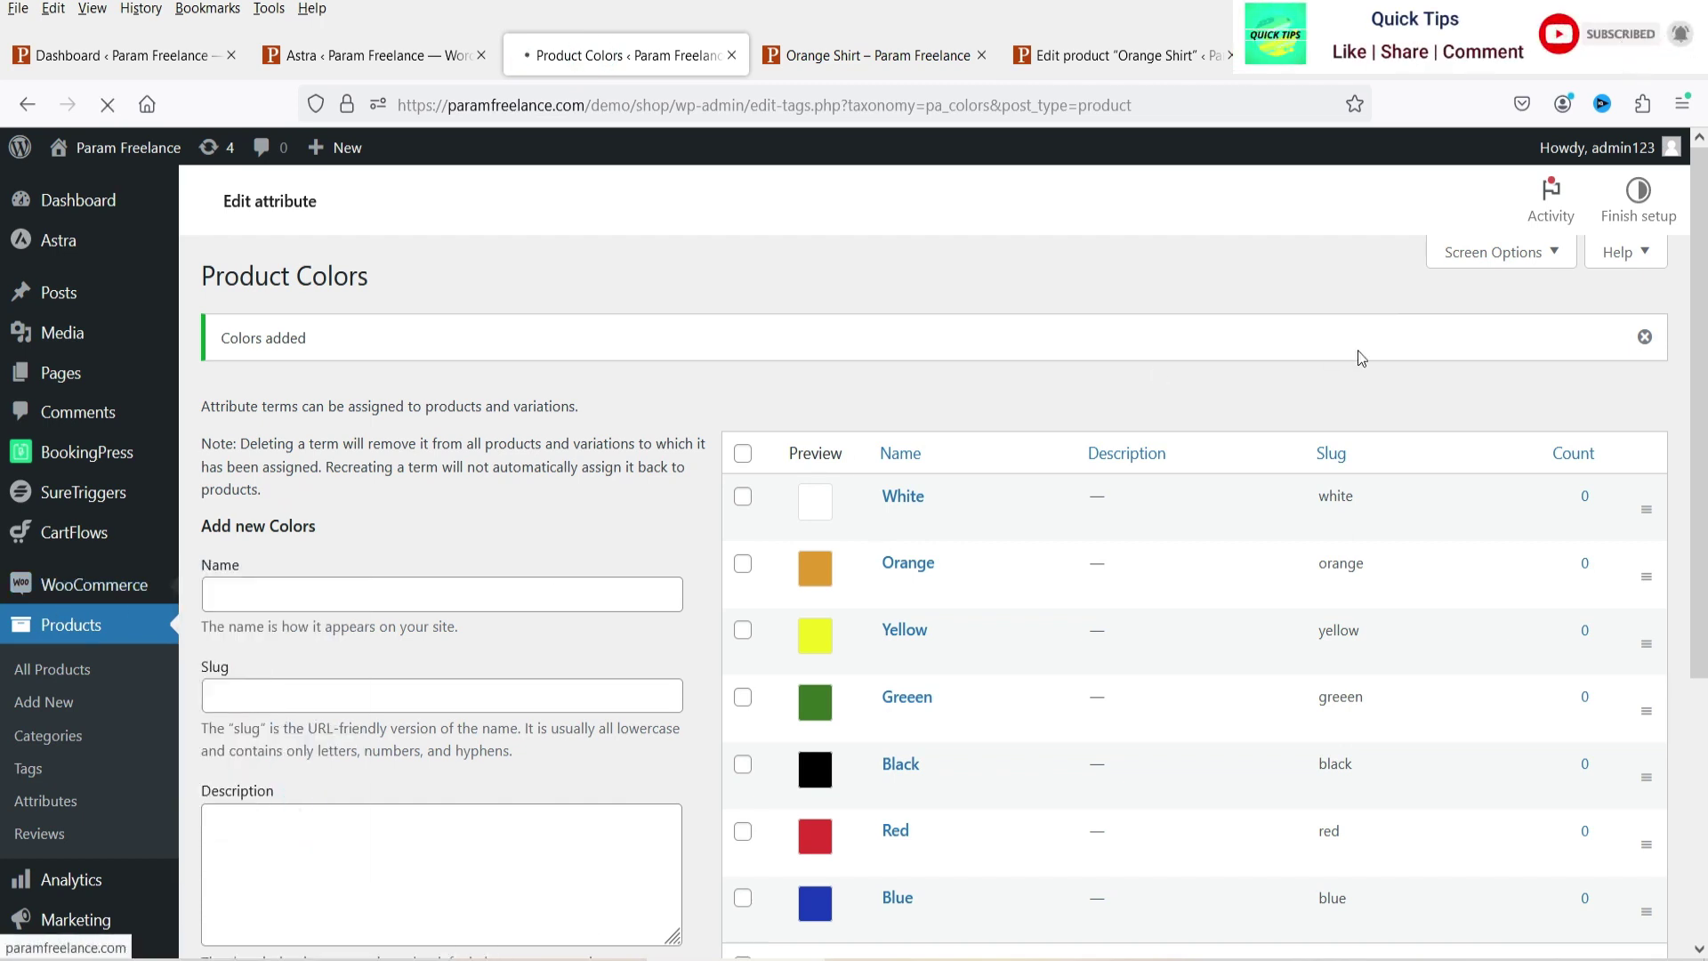
pyautogui.click(453, 204)
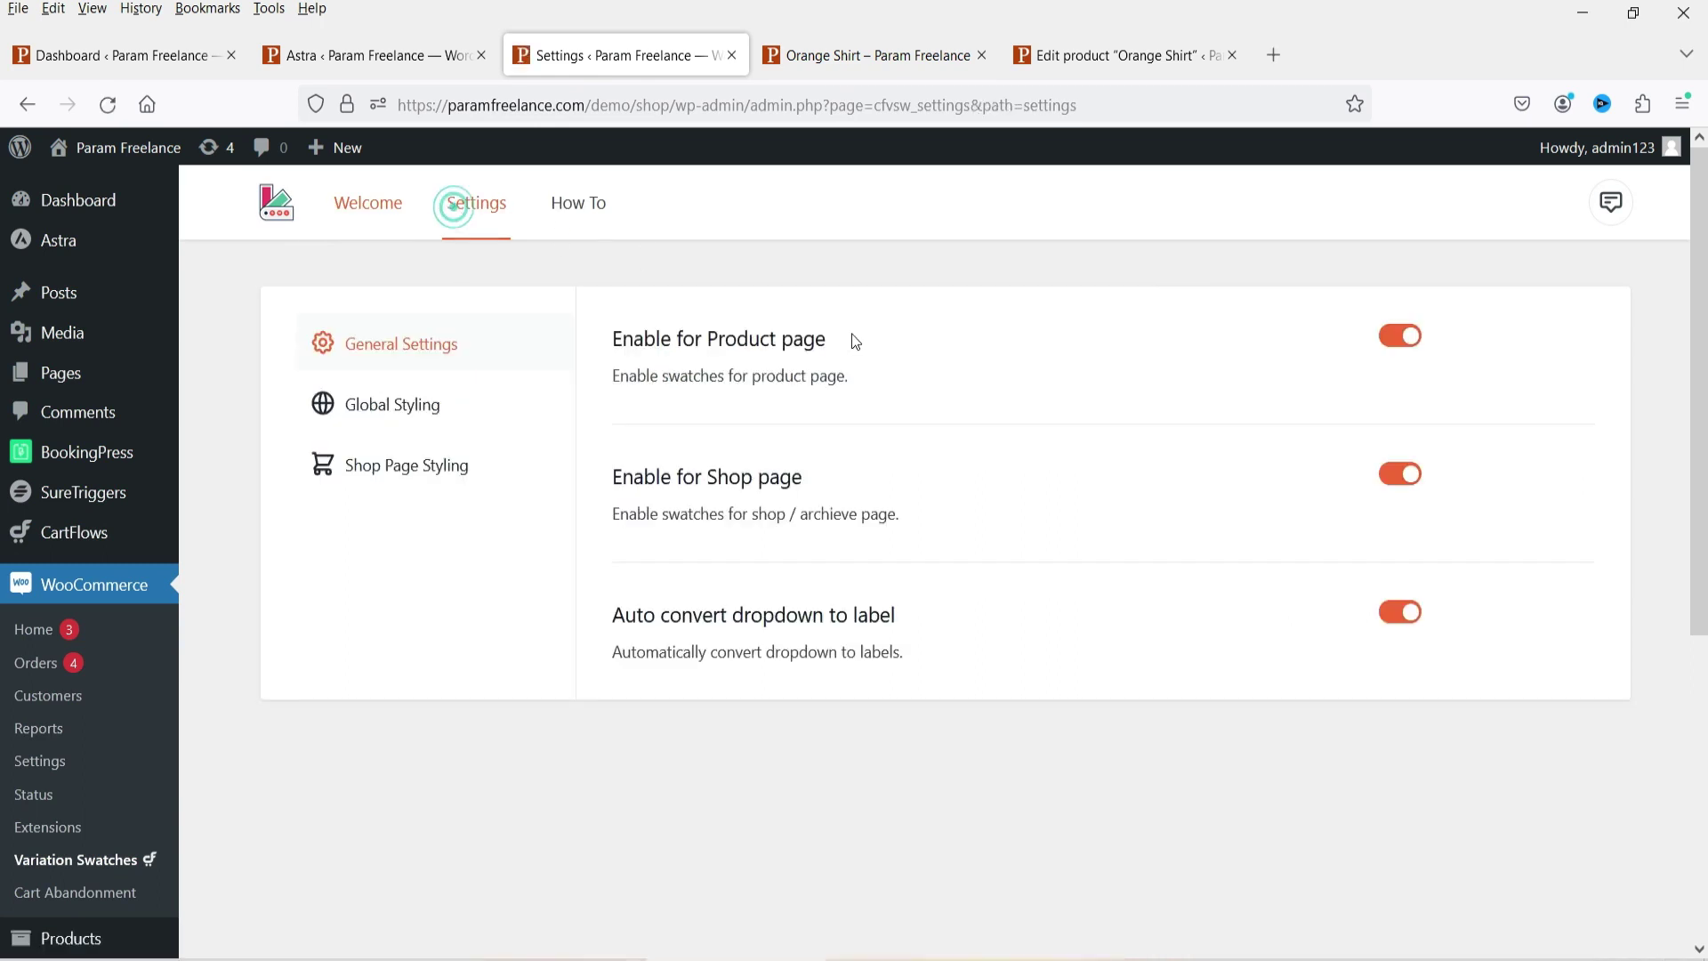
pyautogui.click(354, 405)
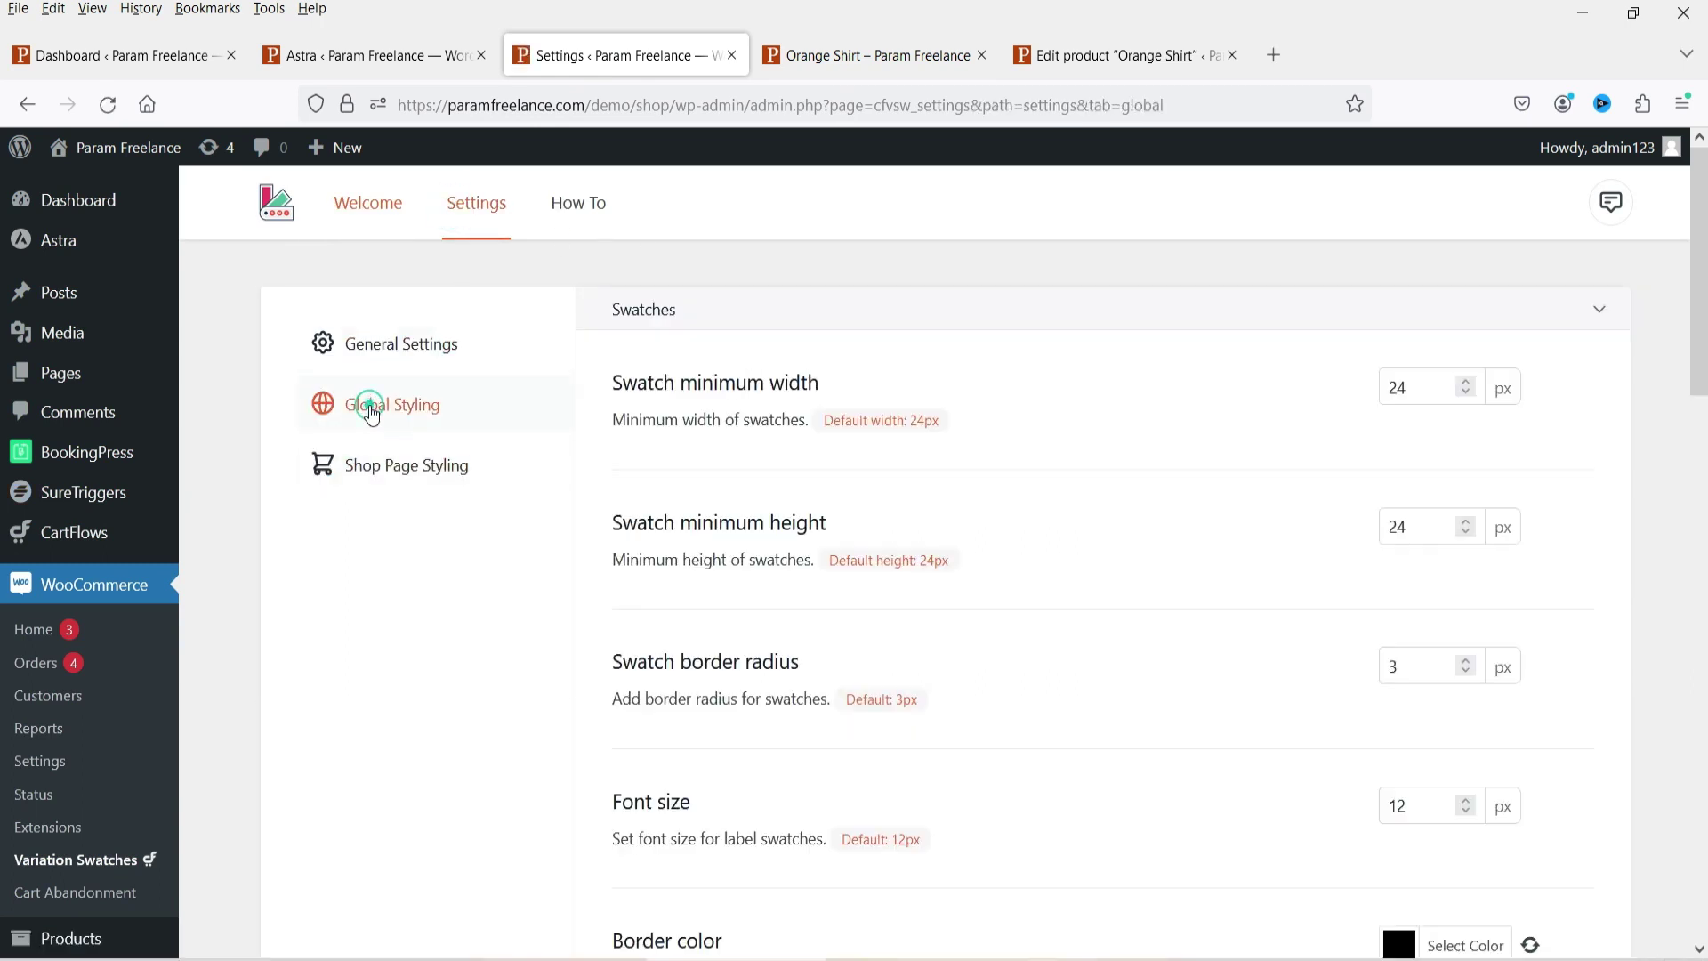
# Set swatch minimum width and height to 35 and label font size to 15.
pyautogui.doubleClick(1423, 386)
pyautogui.doubleClick(1403, 529)
pyautogui.write('35')
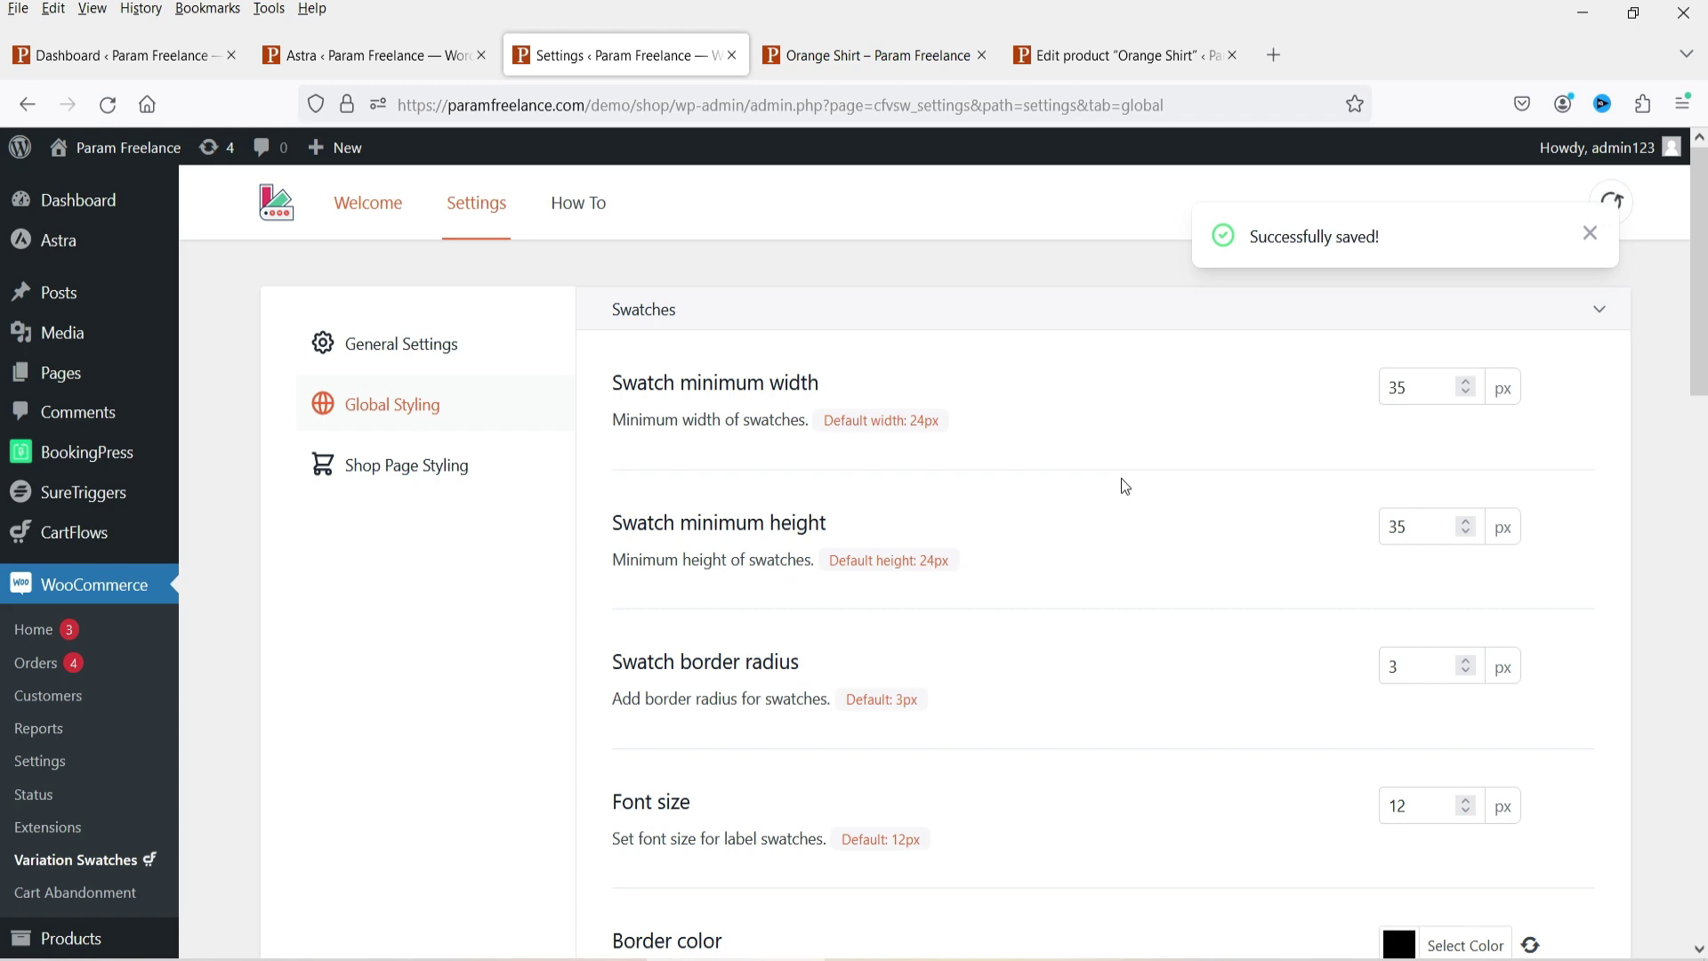
pyautogui.scroll(-2, 1156, 516)
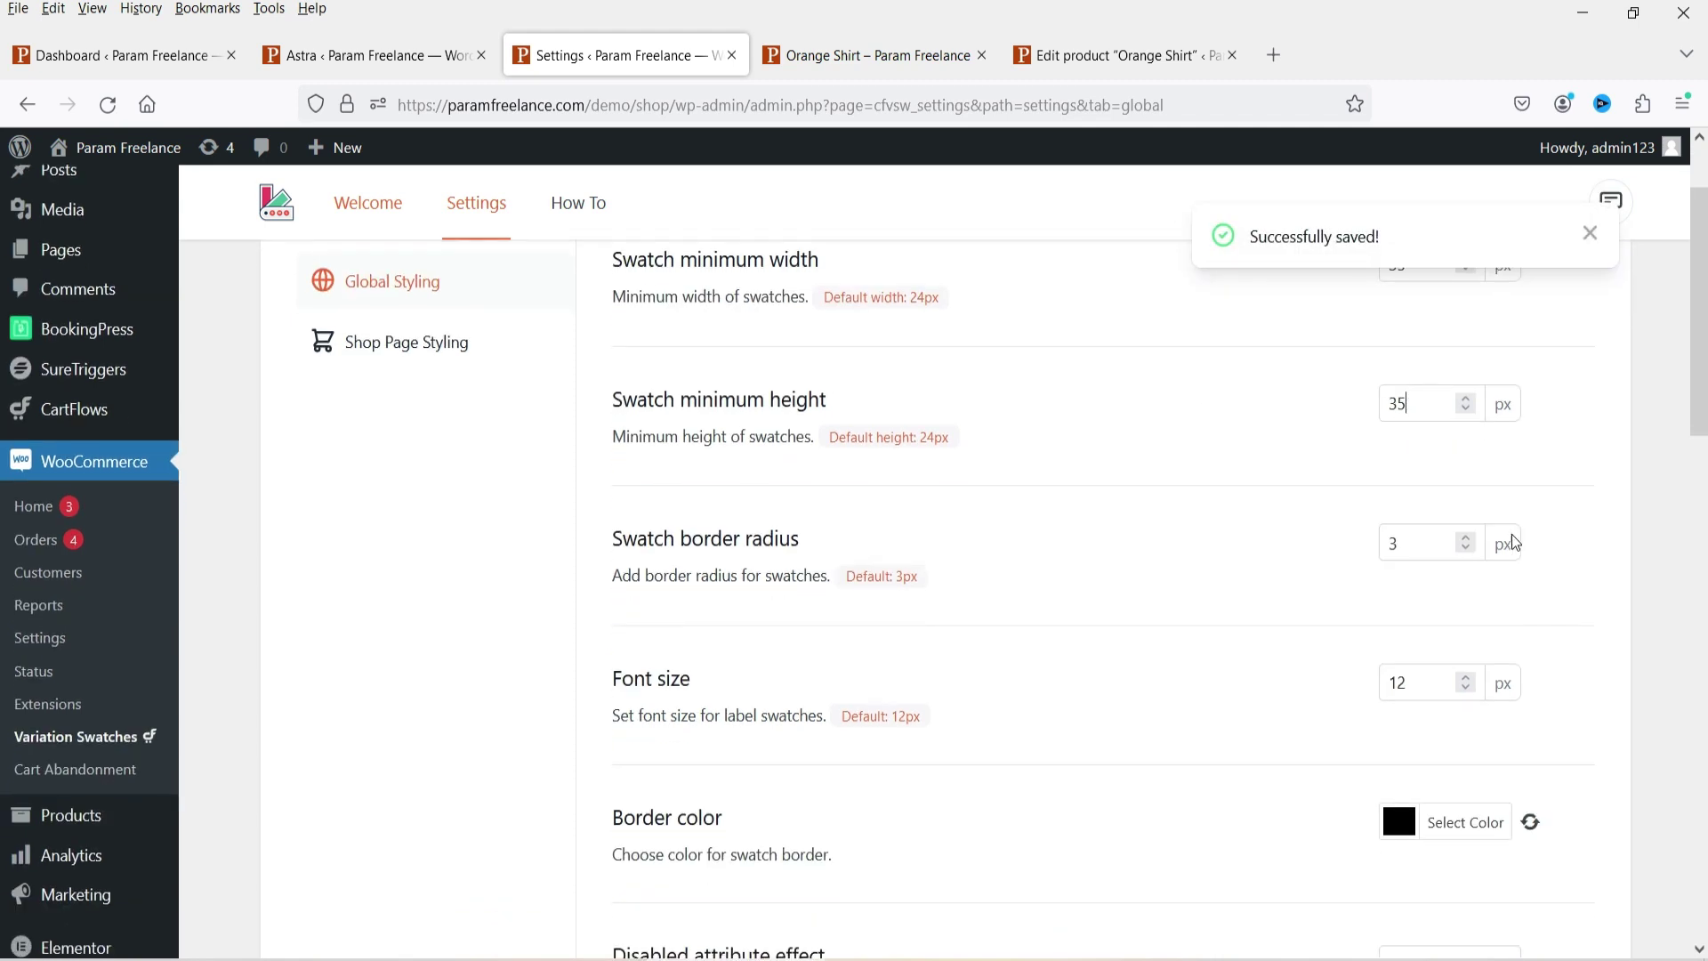
pyautogui.scroll(-2, 1524, 542)
pyautogui.doubleClick(1429, 555)
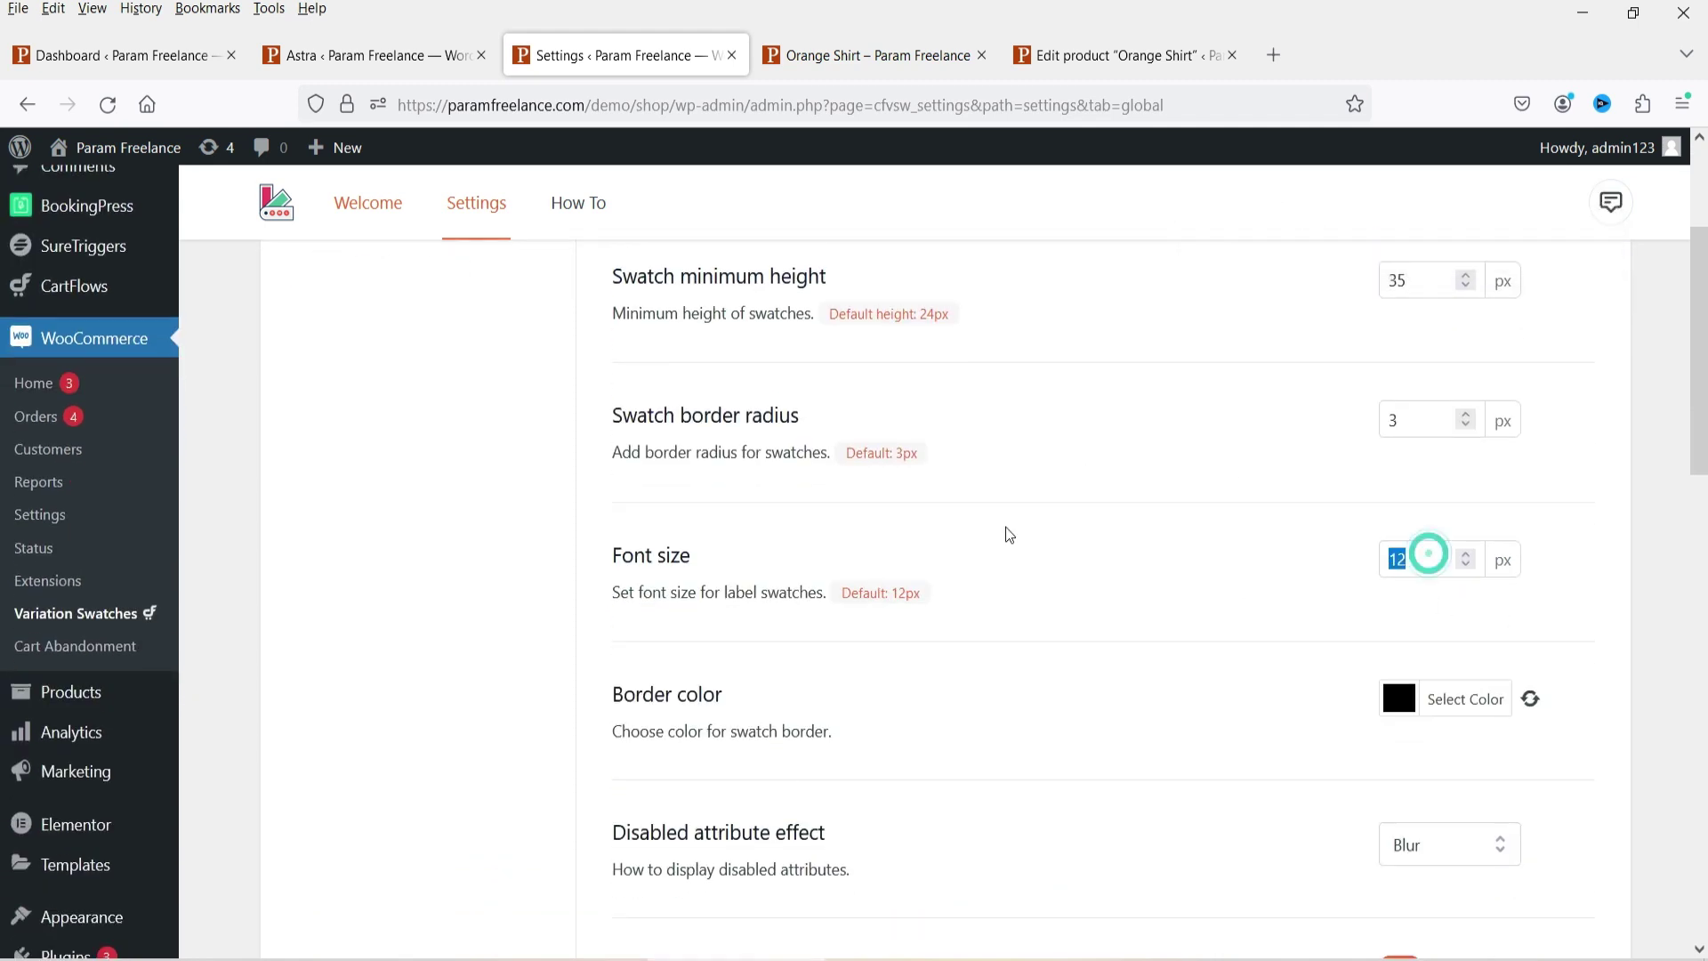
pyautogui.write('15')
pyautogui.scroll(-4, 979, 530)
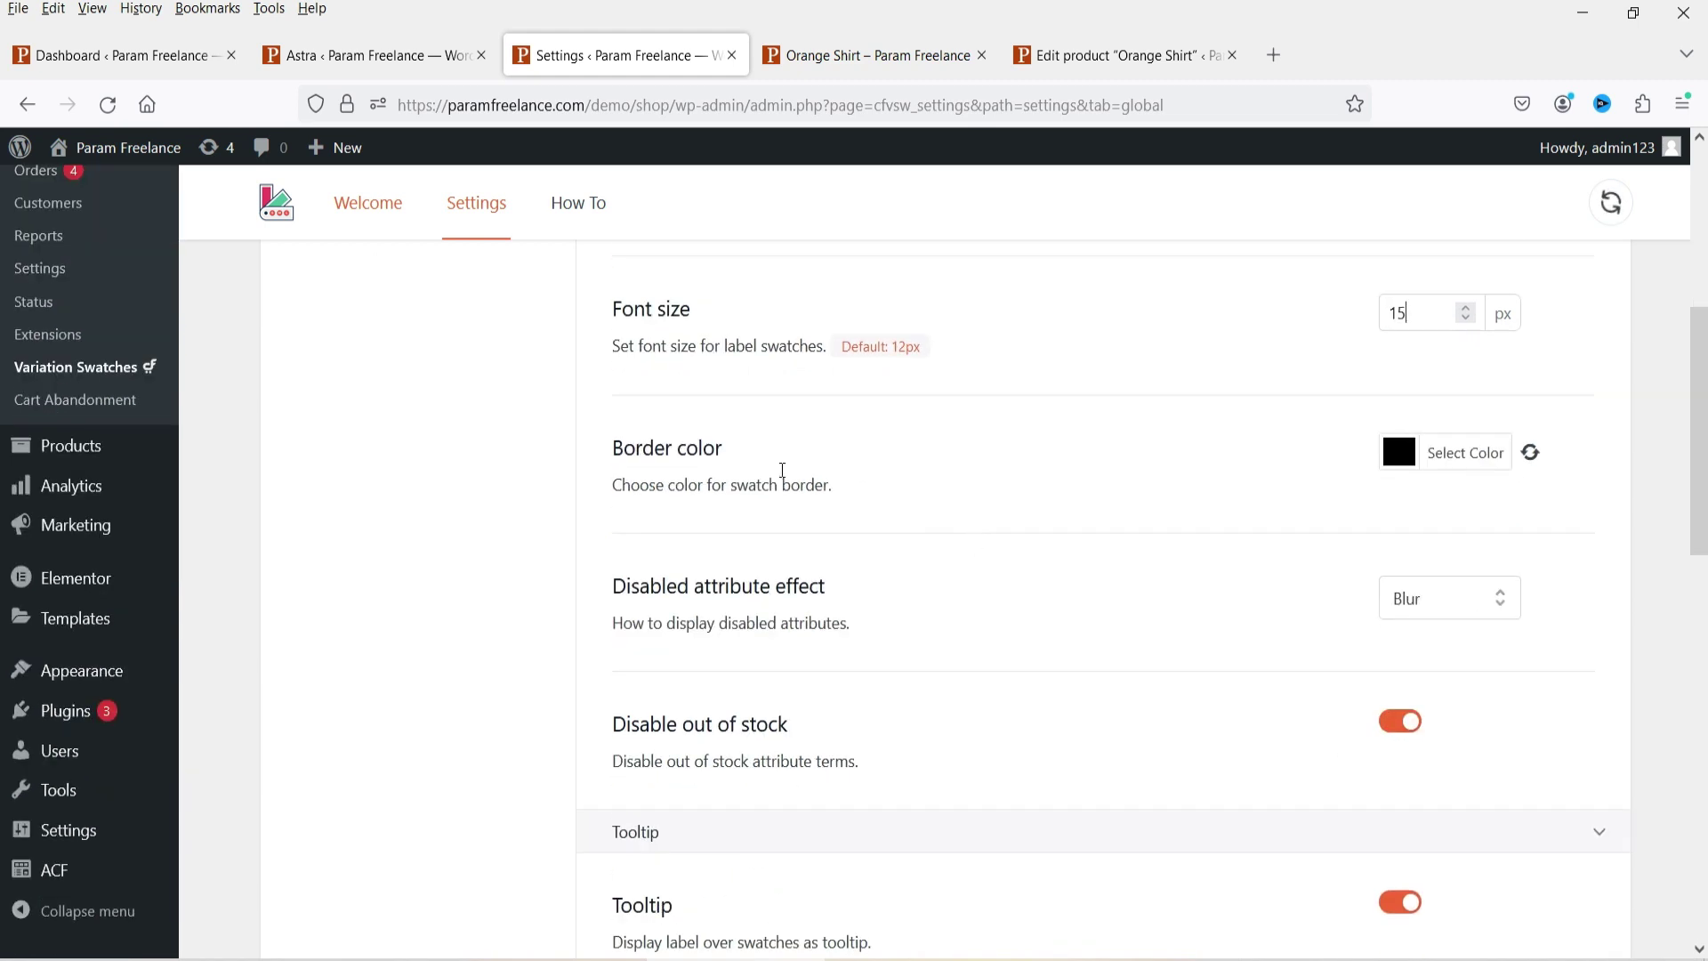
pyautogui.scroll(-3, 797, 363)
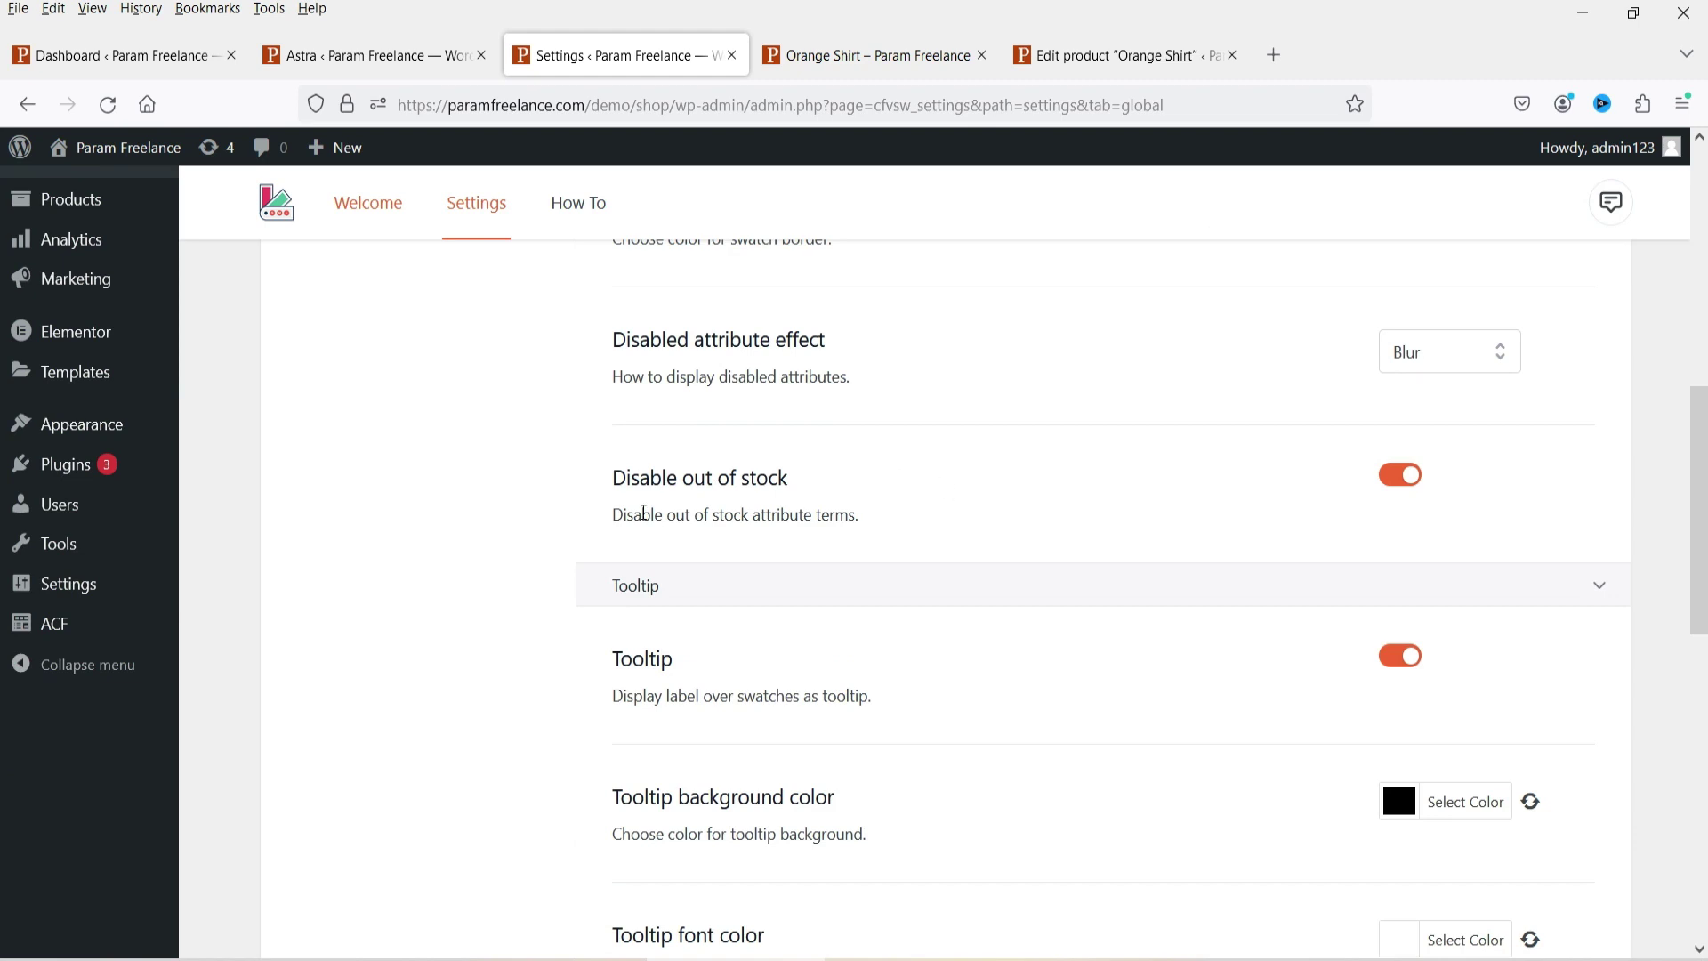
pyautogui.scroll(-3, 969, 537)
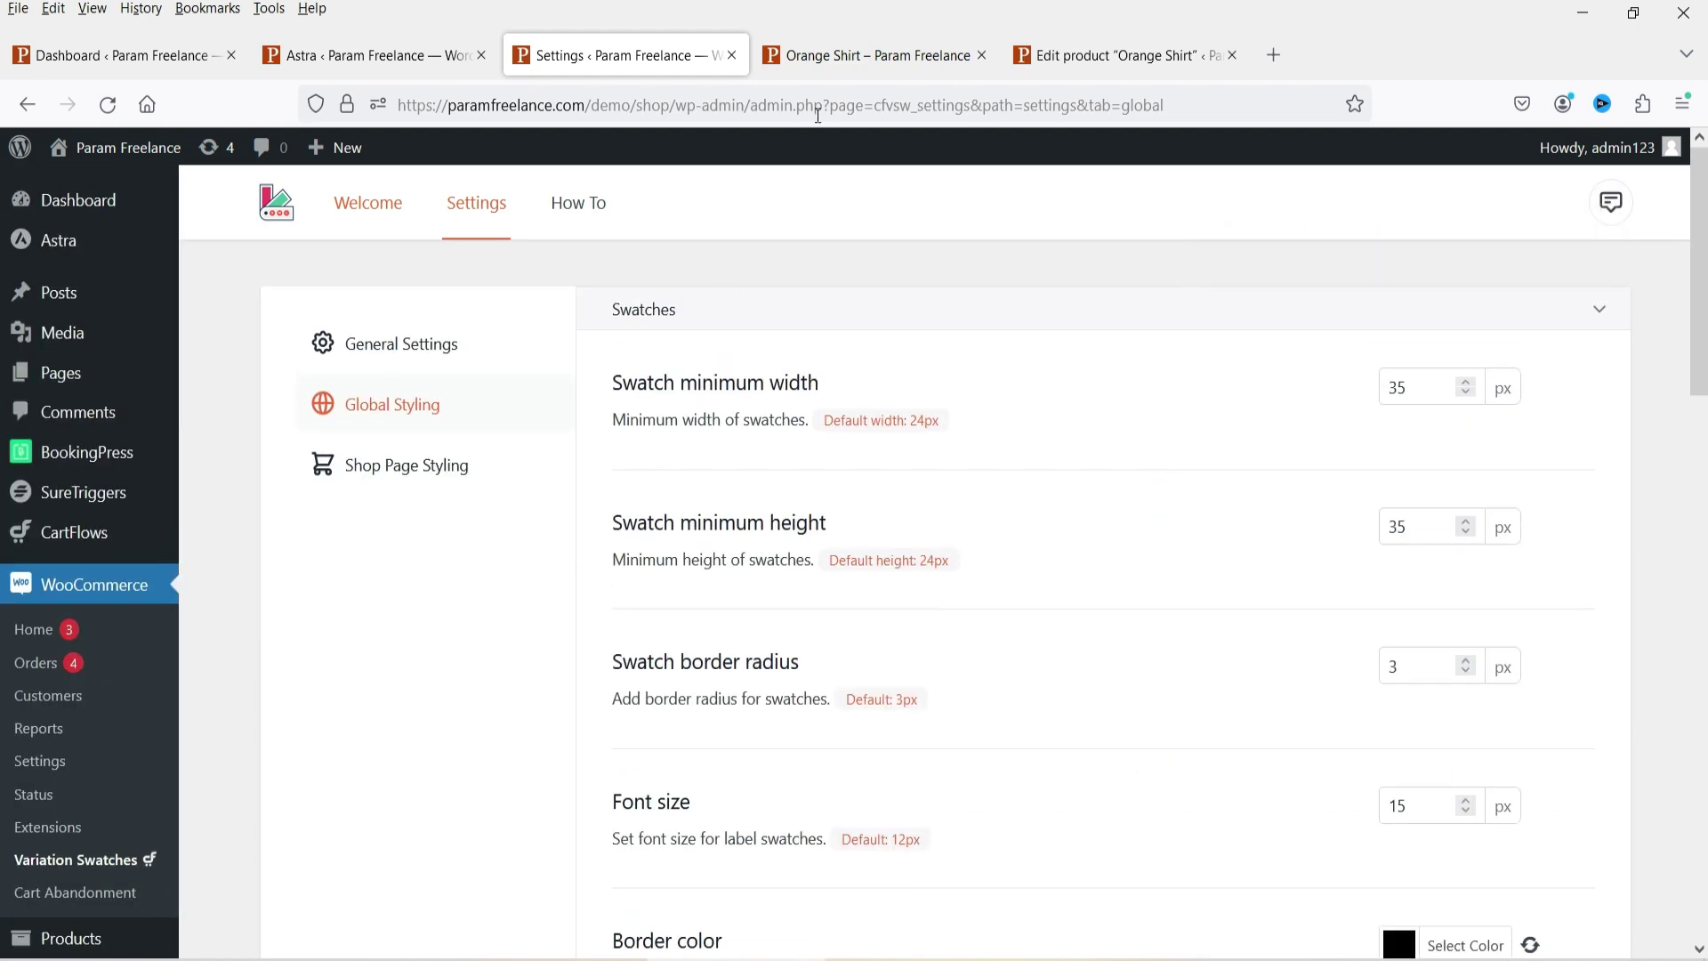
pyautogui.click(837, 51)
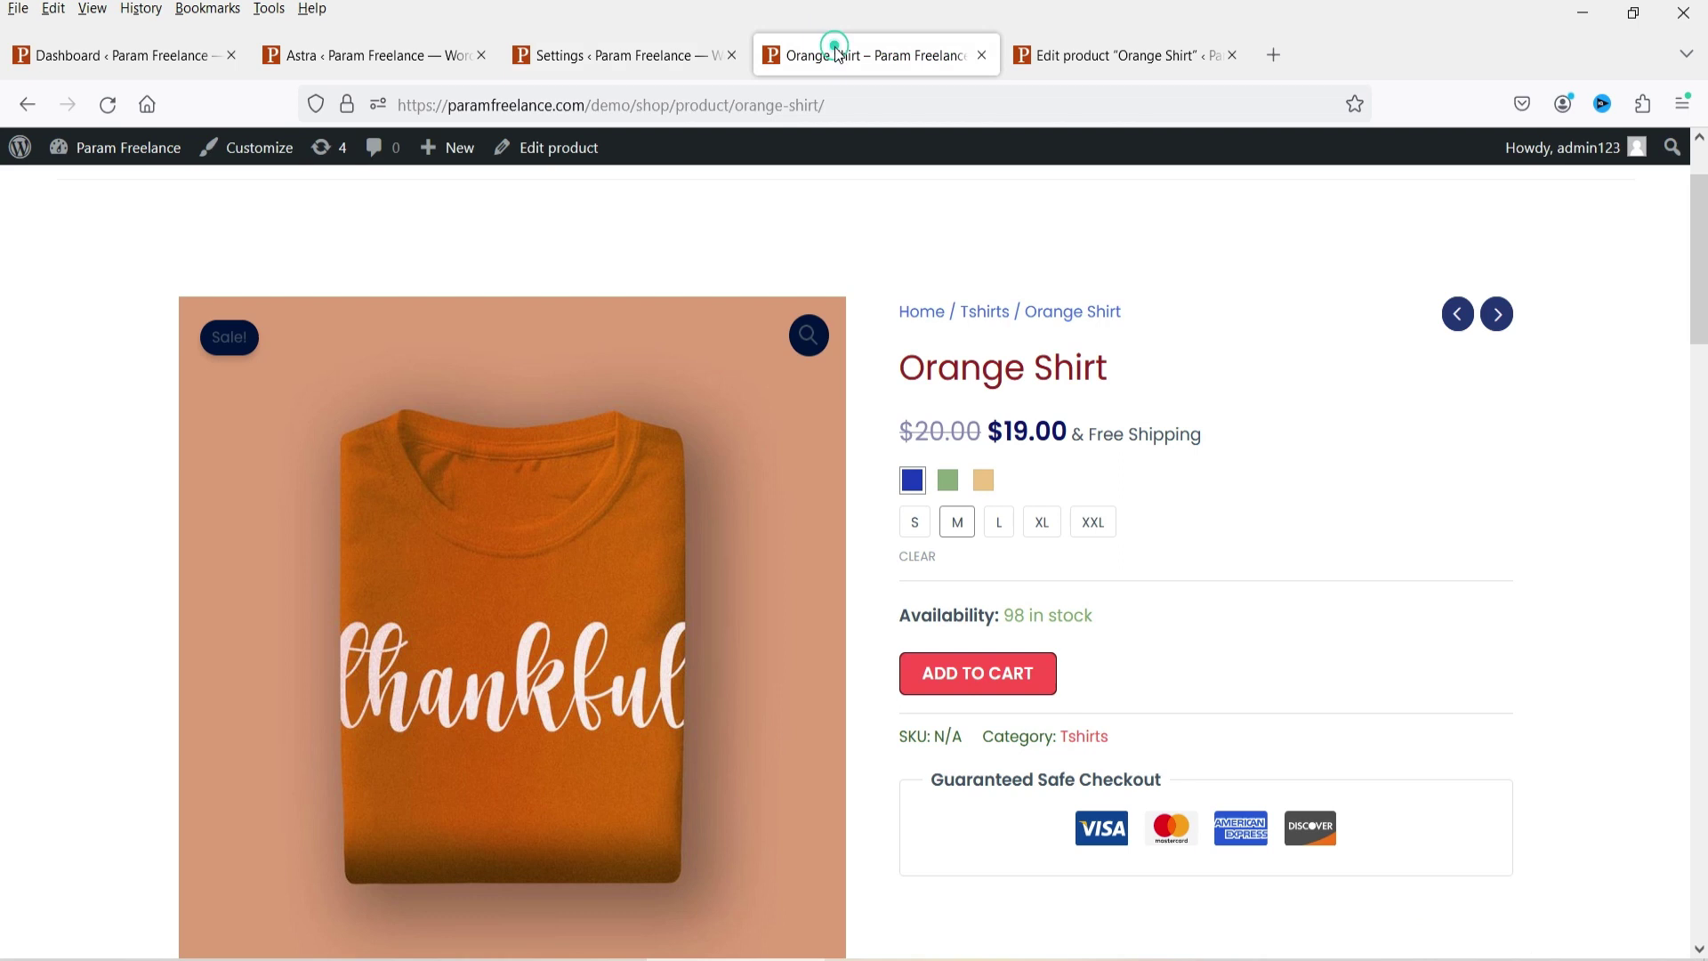
# Reload the Orange Shirt page and compare the larger size swatches with the styling settings.
pyautogui.click(123, 106)
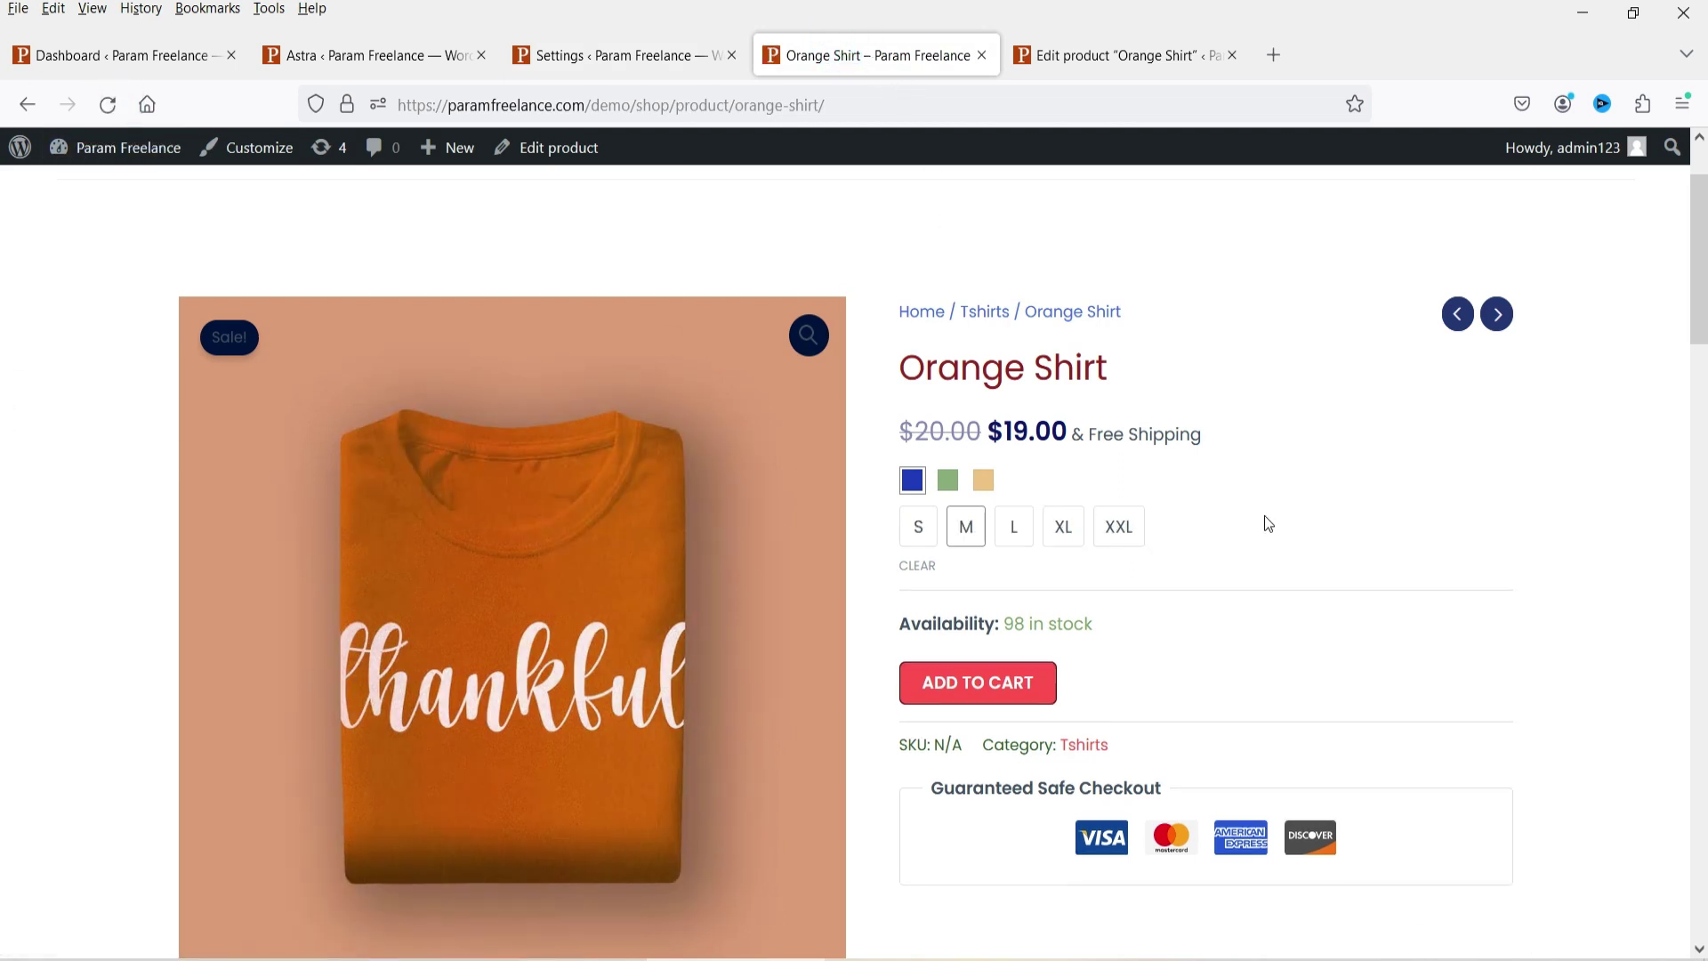
pyautogui.click(600, 61)
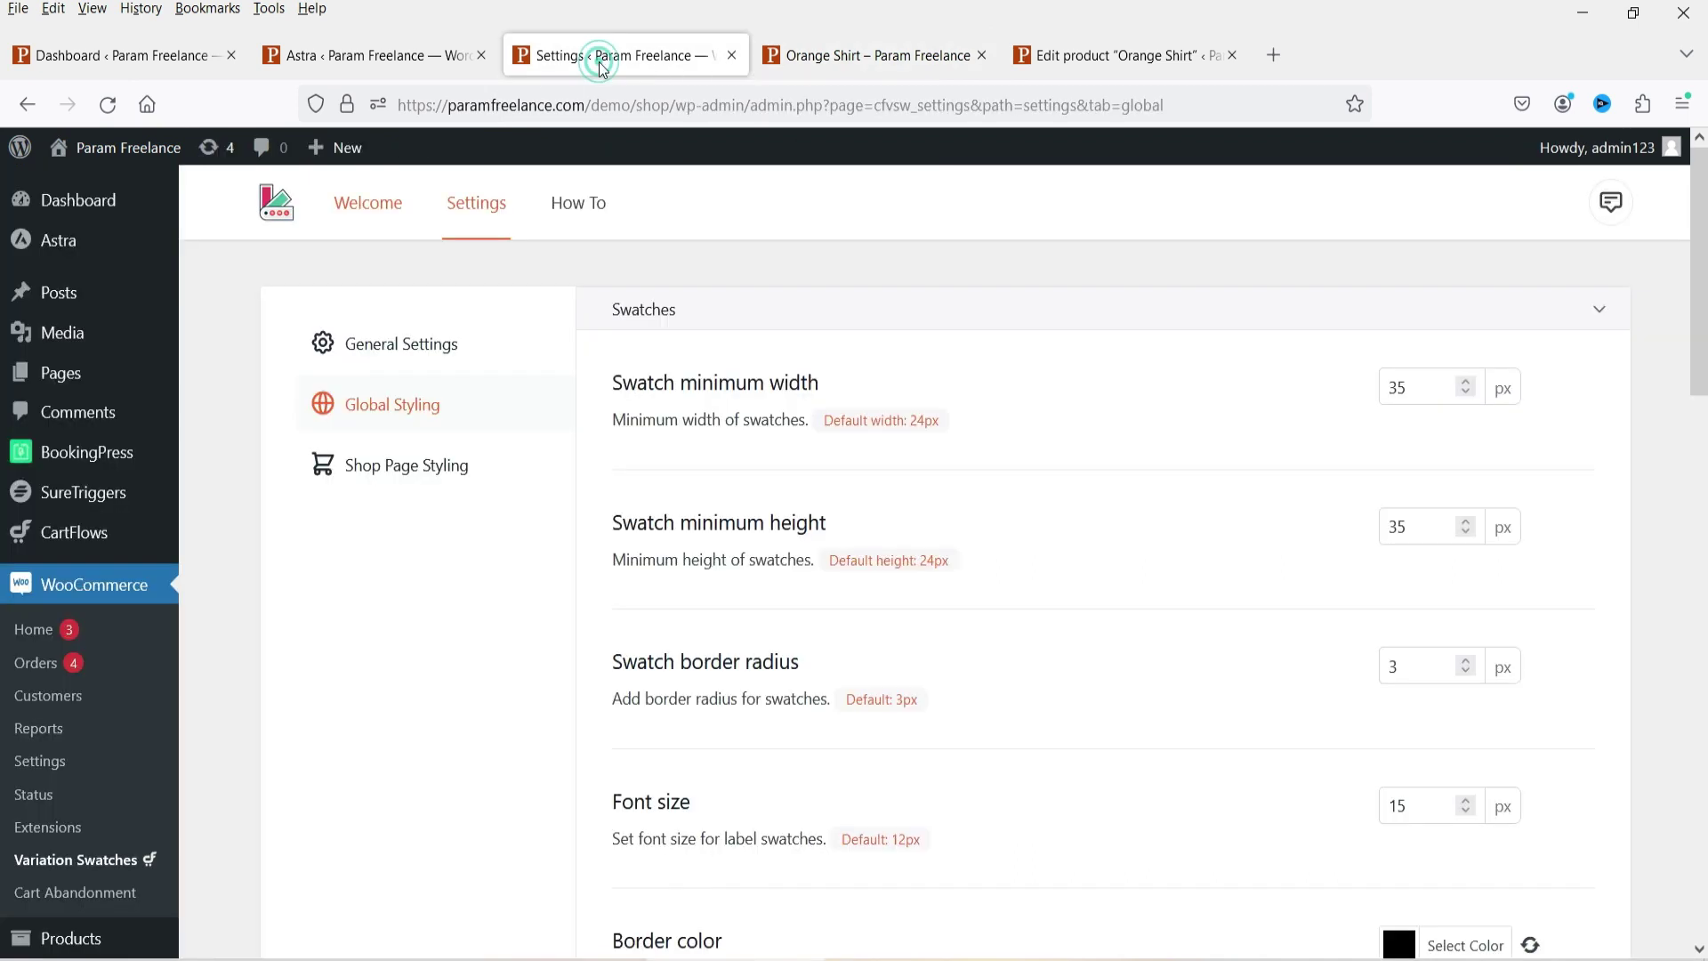
pyautogui.click(867, 56)
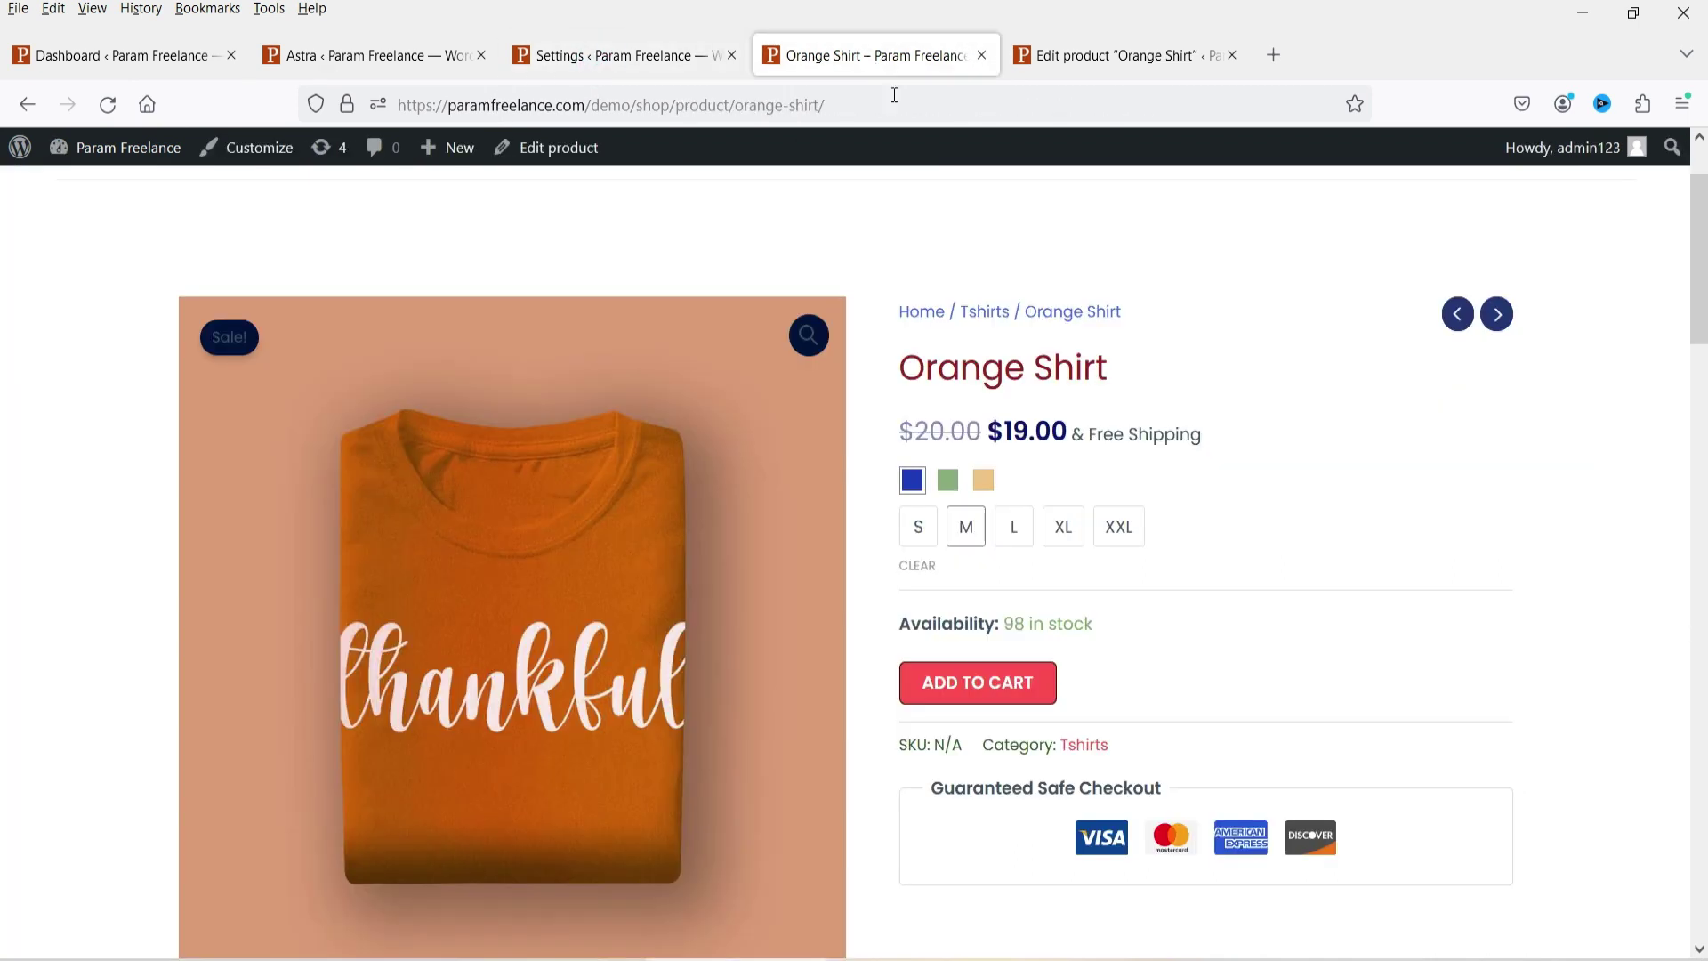
pyautogui.click(576, 57)
# Go to Products > Attributes and open the Colors attribute for editing.
pyautogui.scroll(-3, 259, 545)
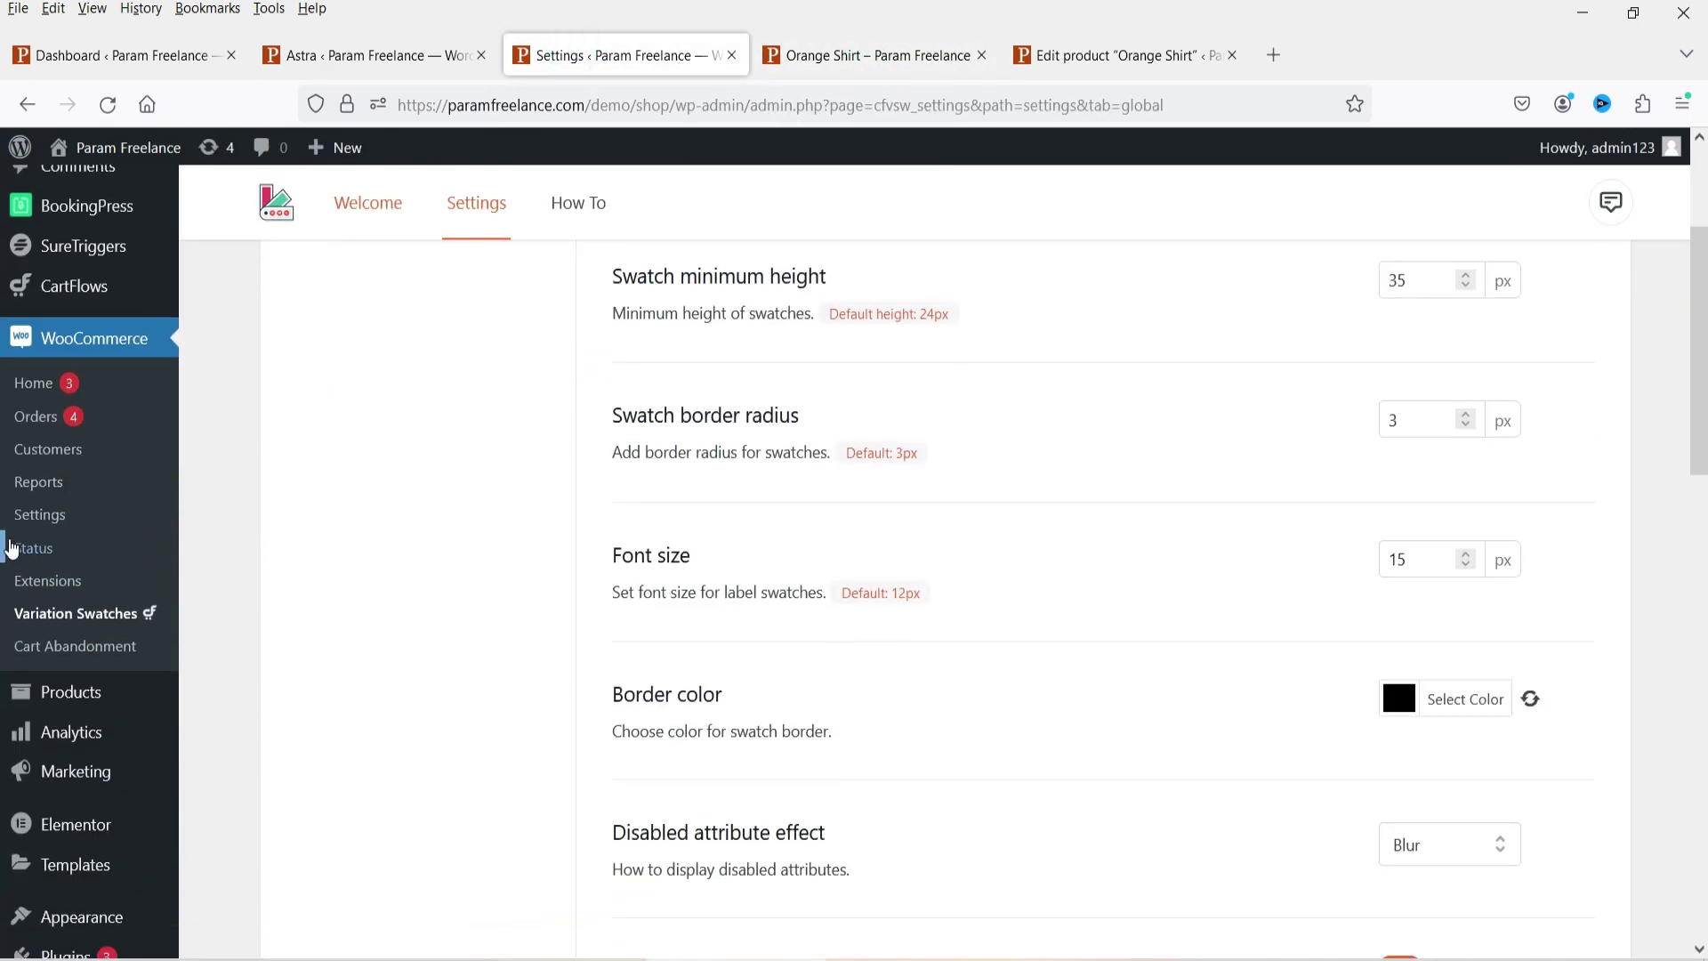
pyautogui.scroll(3, 313, 430)
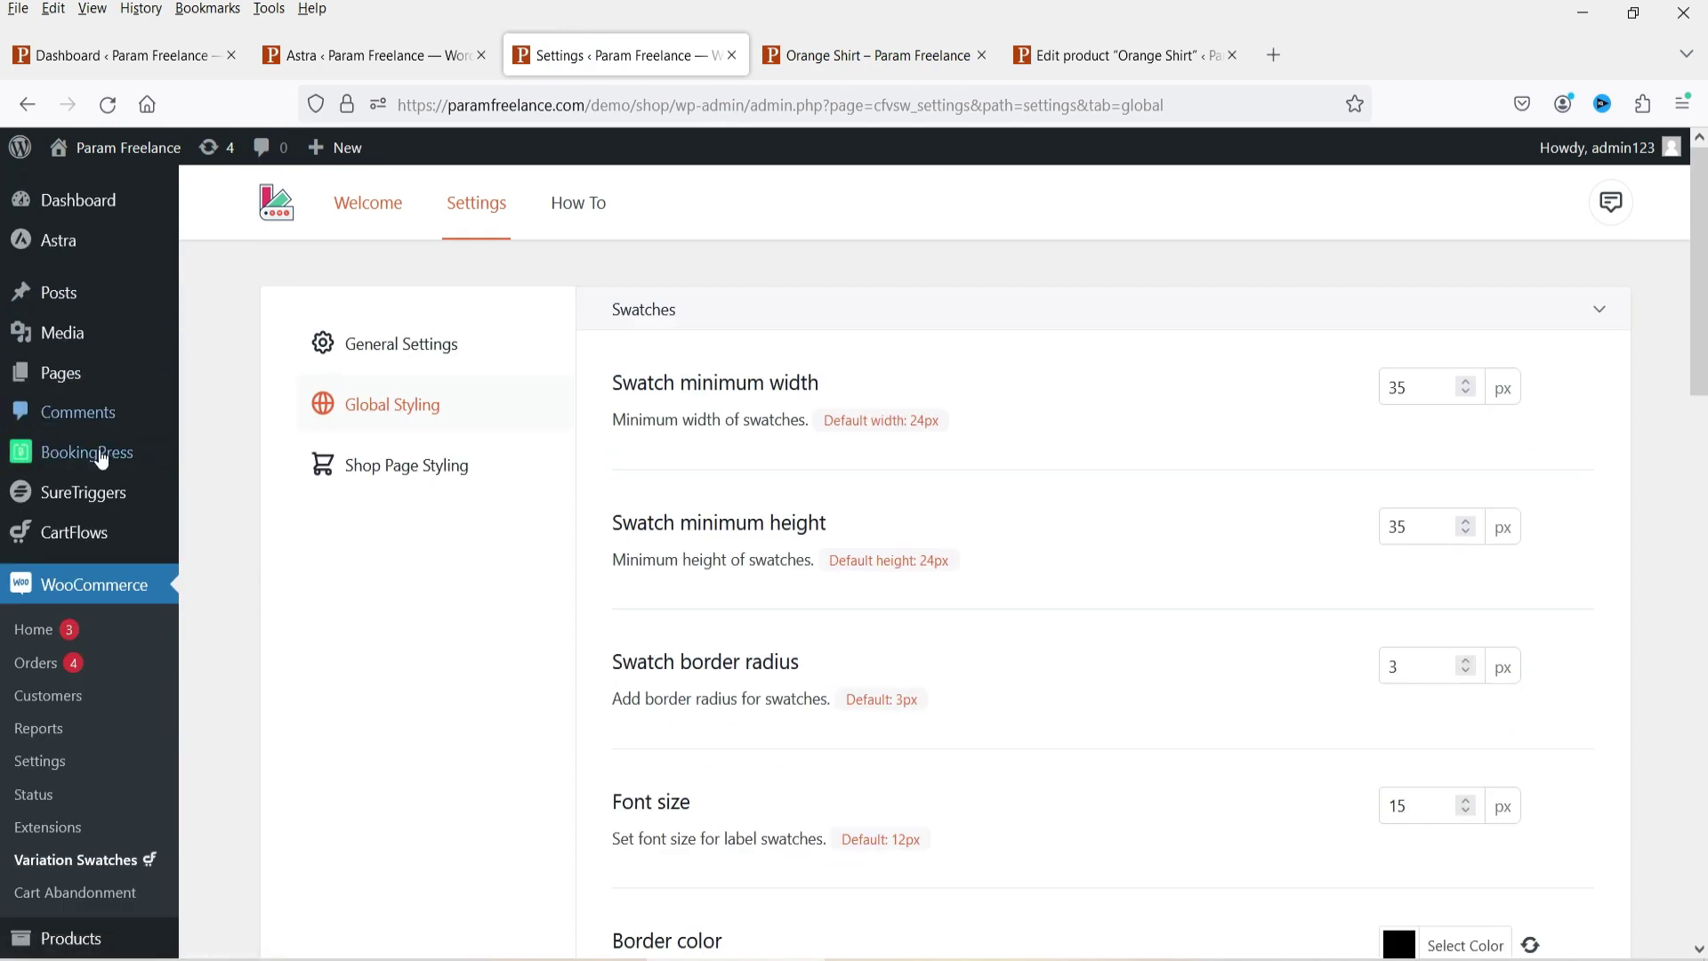
pyautogui.scroll(-3, 132, 519)
pyautogui.moveTo(190, 702)
pyautogui.click(264, 814)
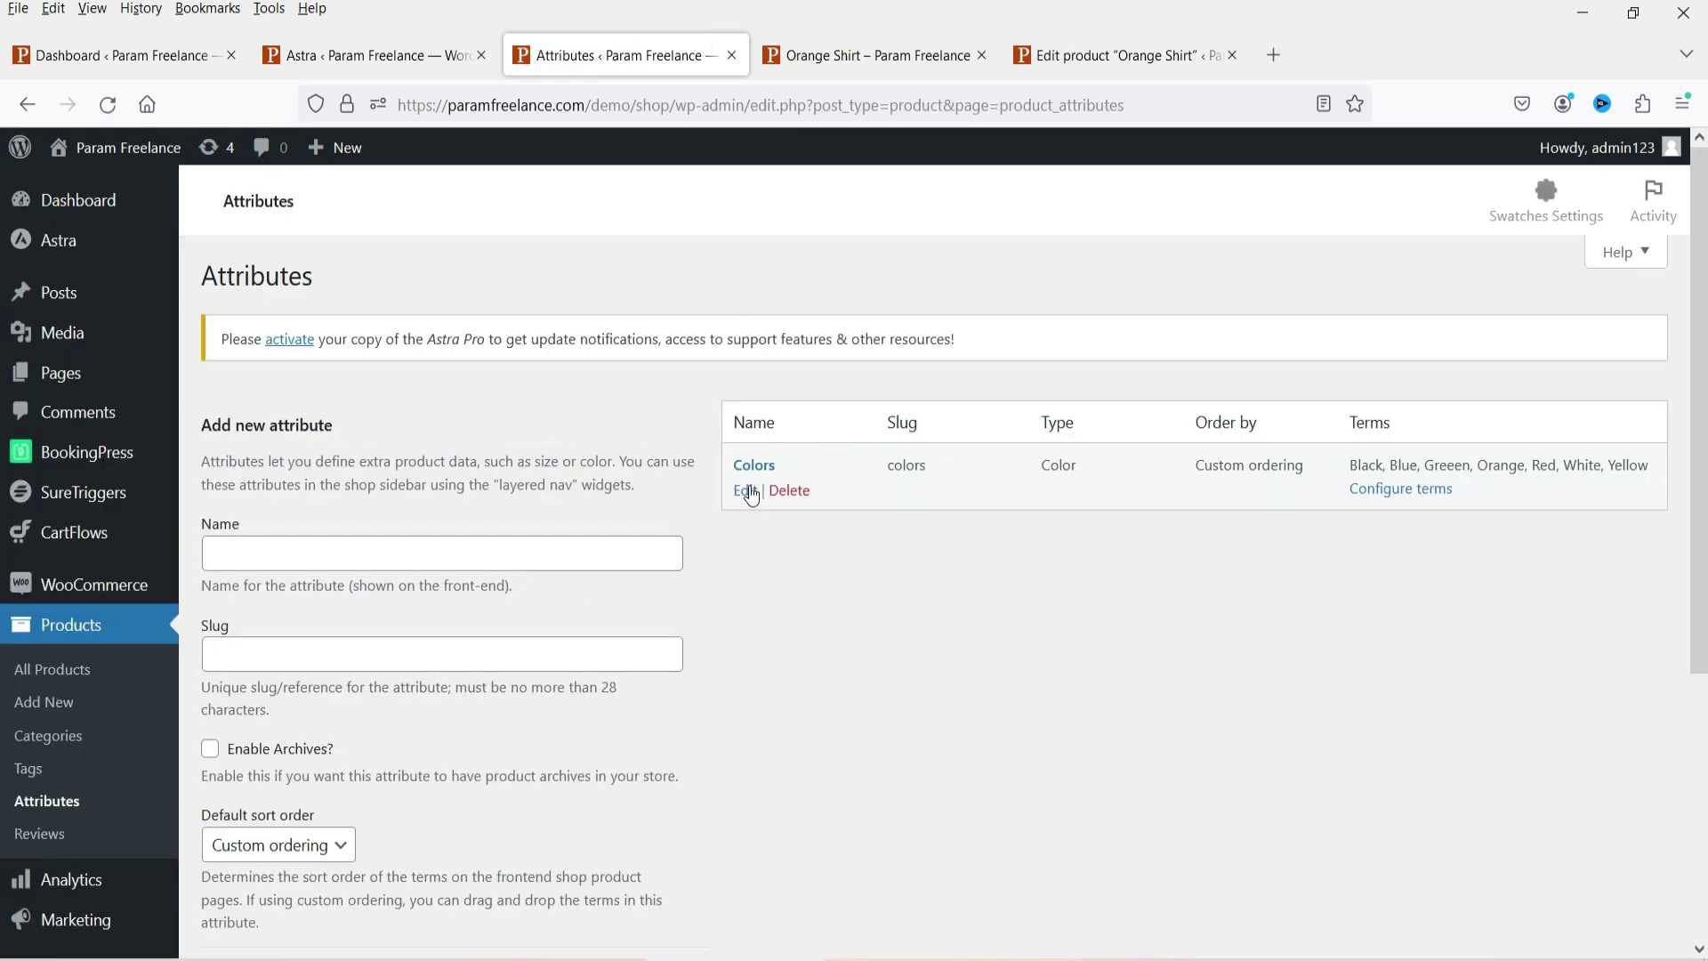
pyautogui.click(747, 485)
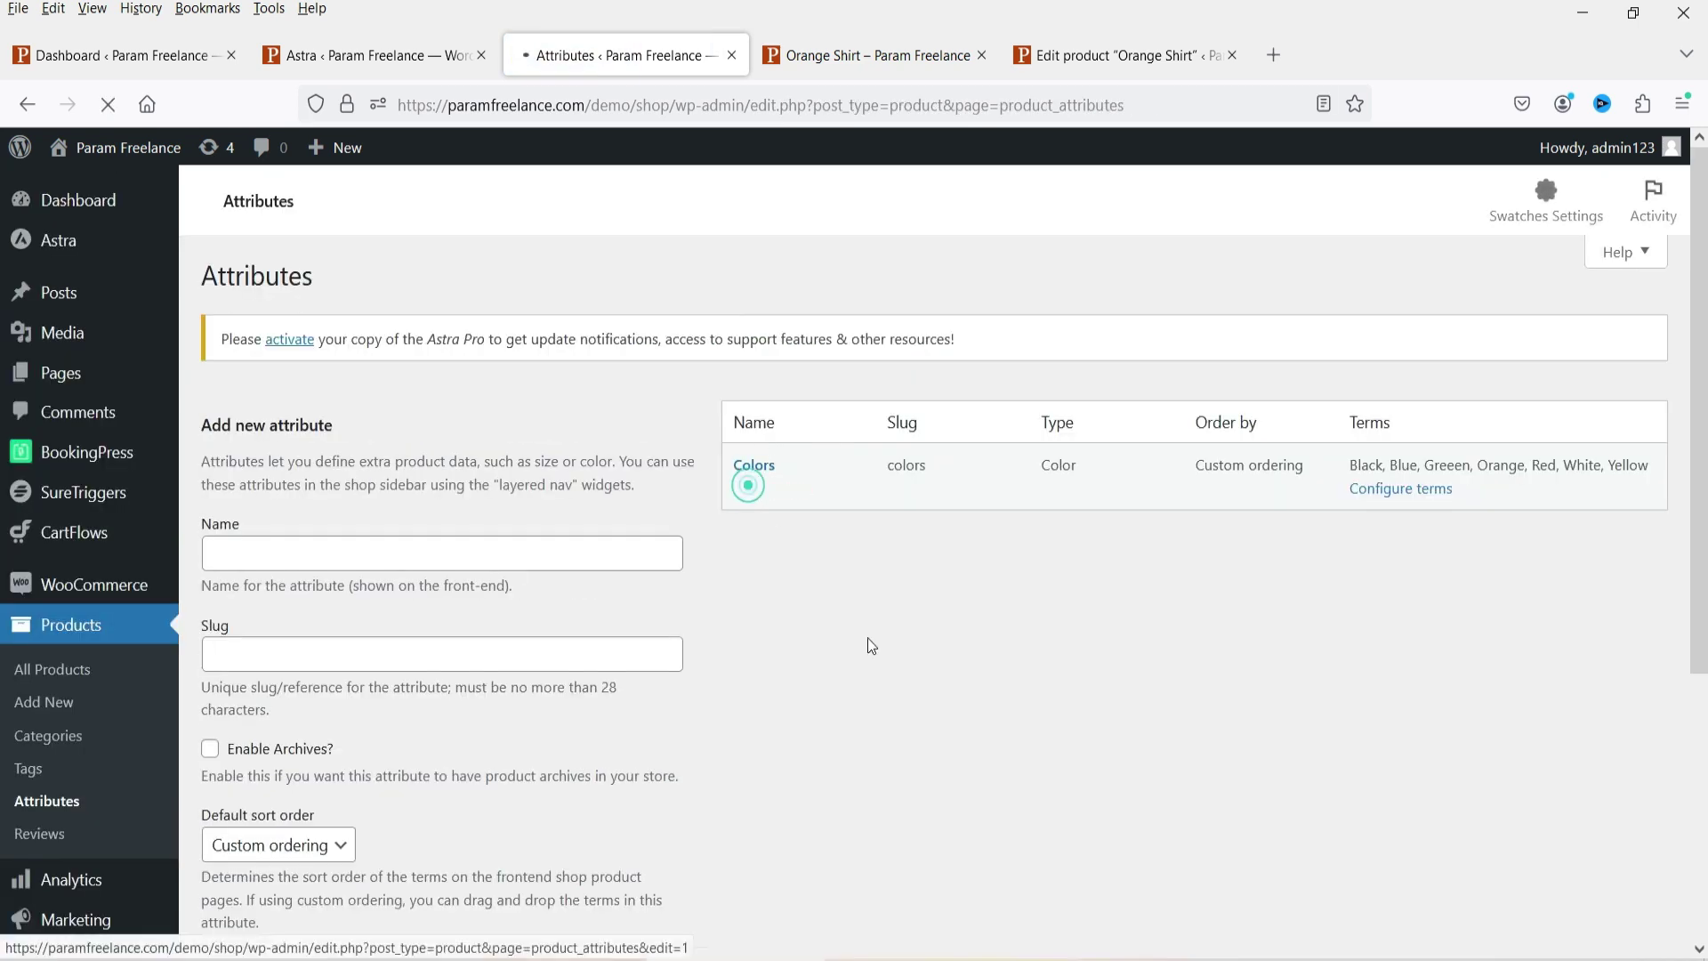
# Change the Colors attribute swatch shape from Square to Default and save with Update.
pyautogui.scroll(-5, 872, 645)
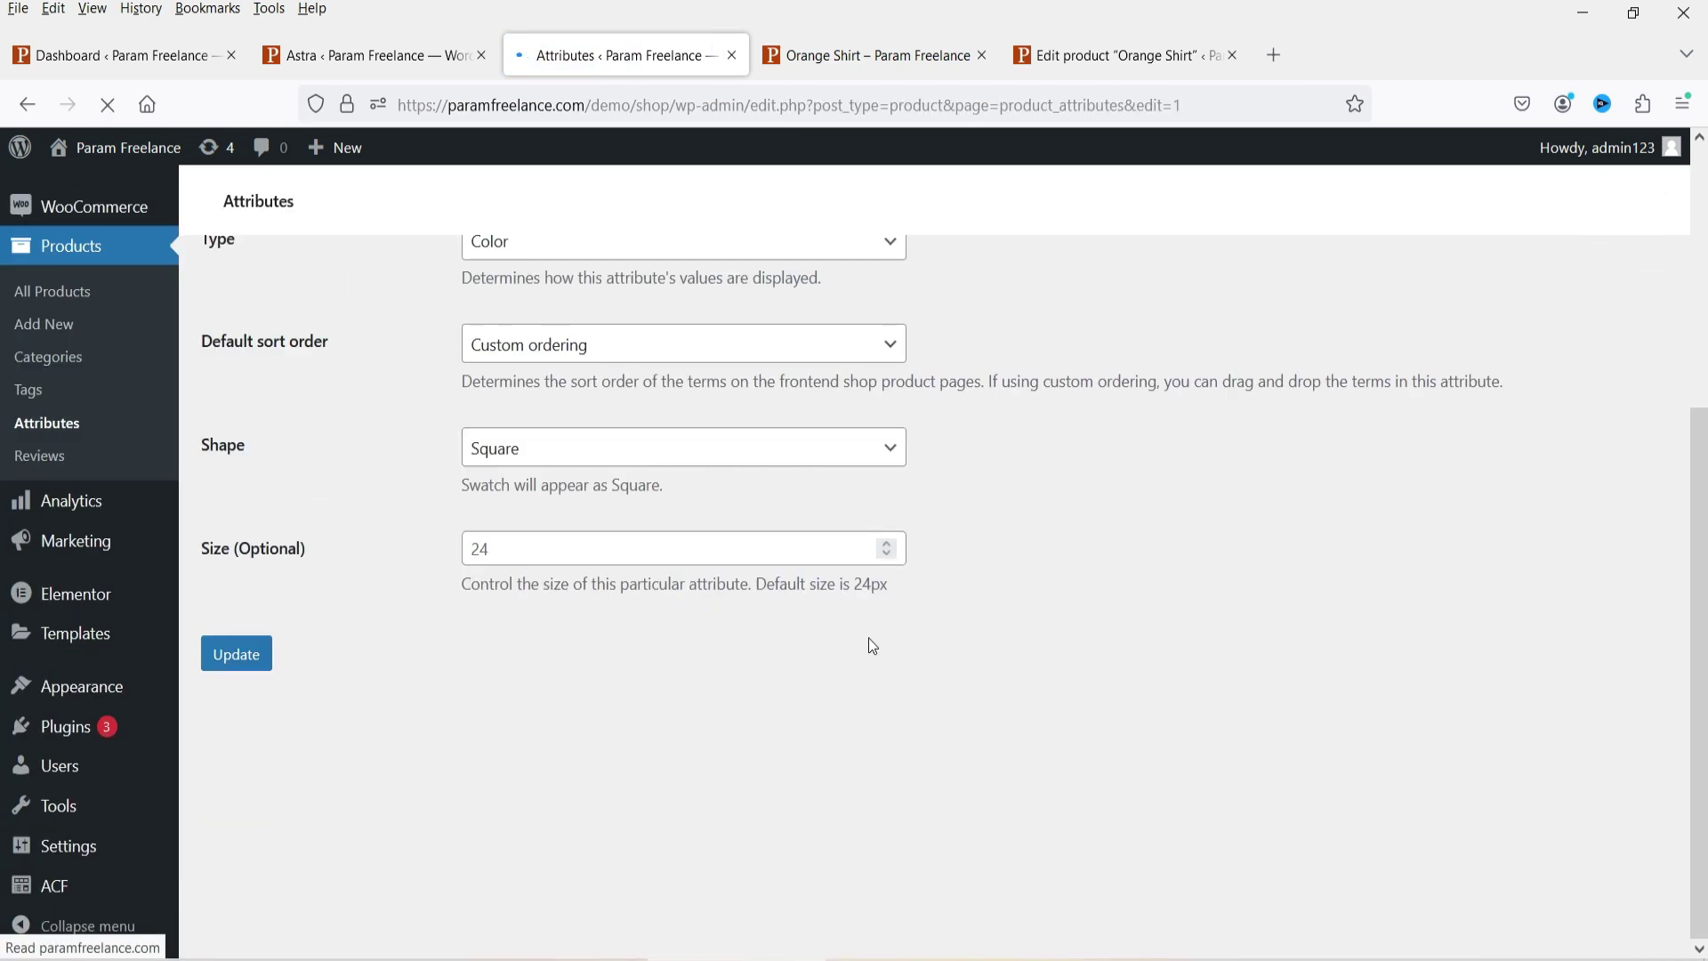
pyautogui.click(540, 632)
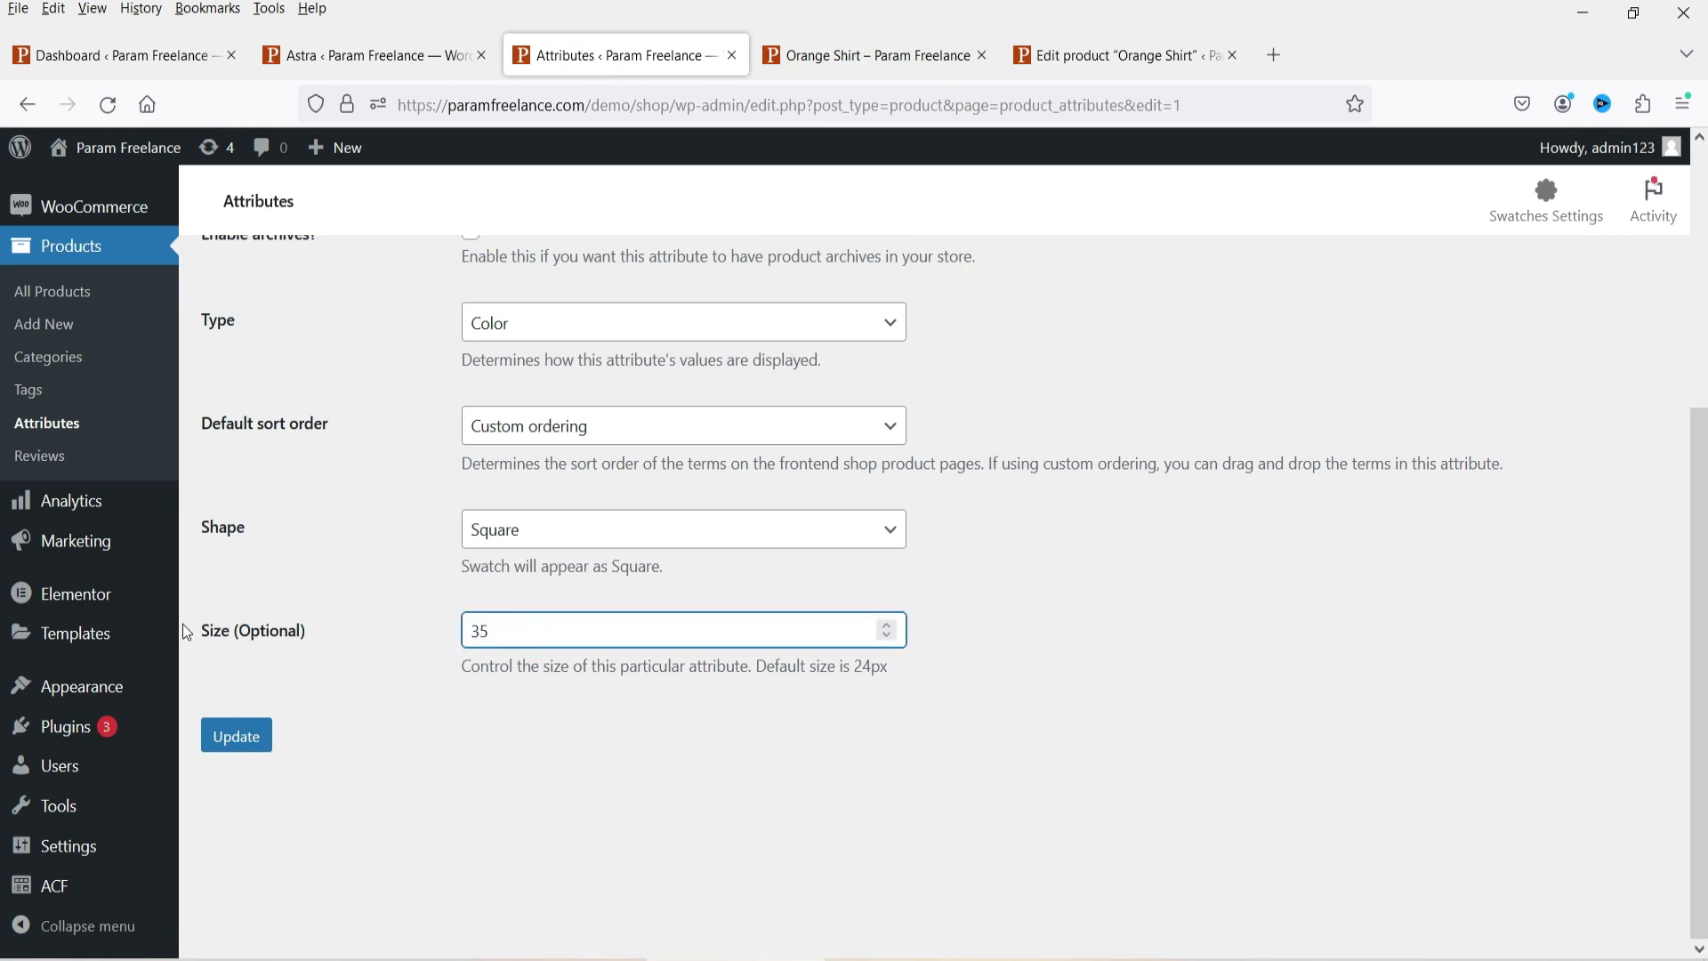
pyautogui.scroll(3, 1161, 581)
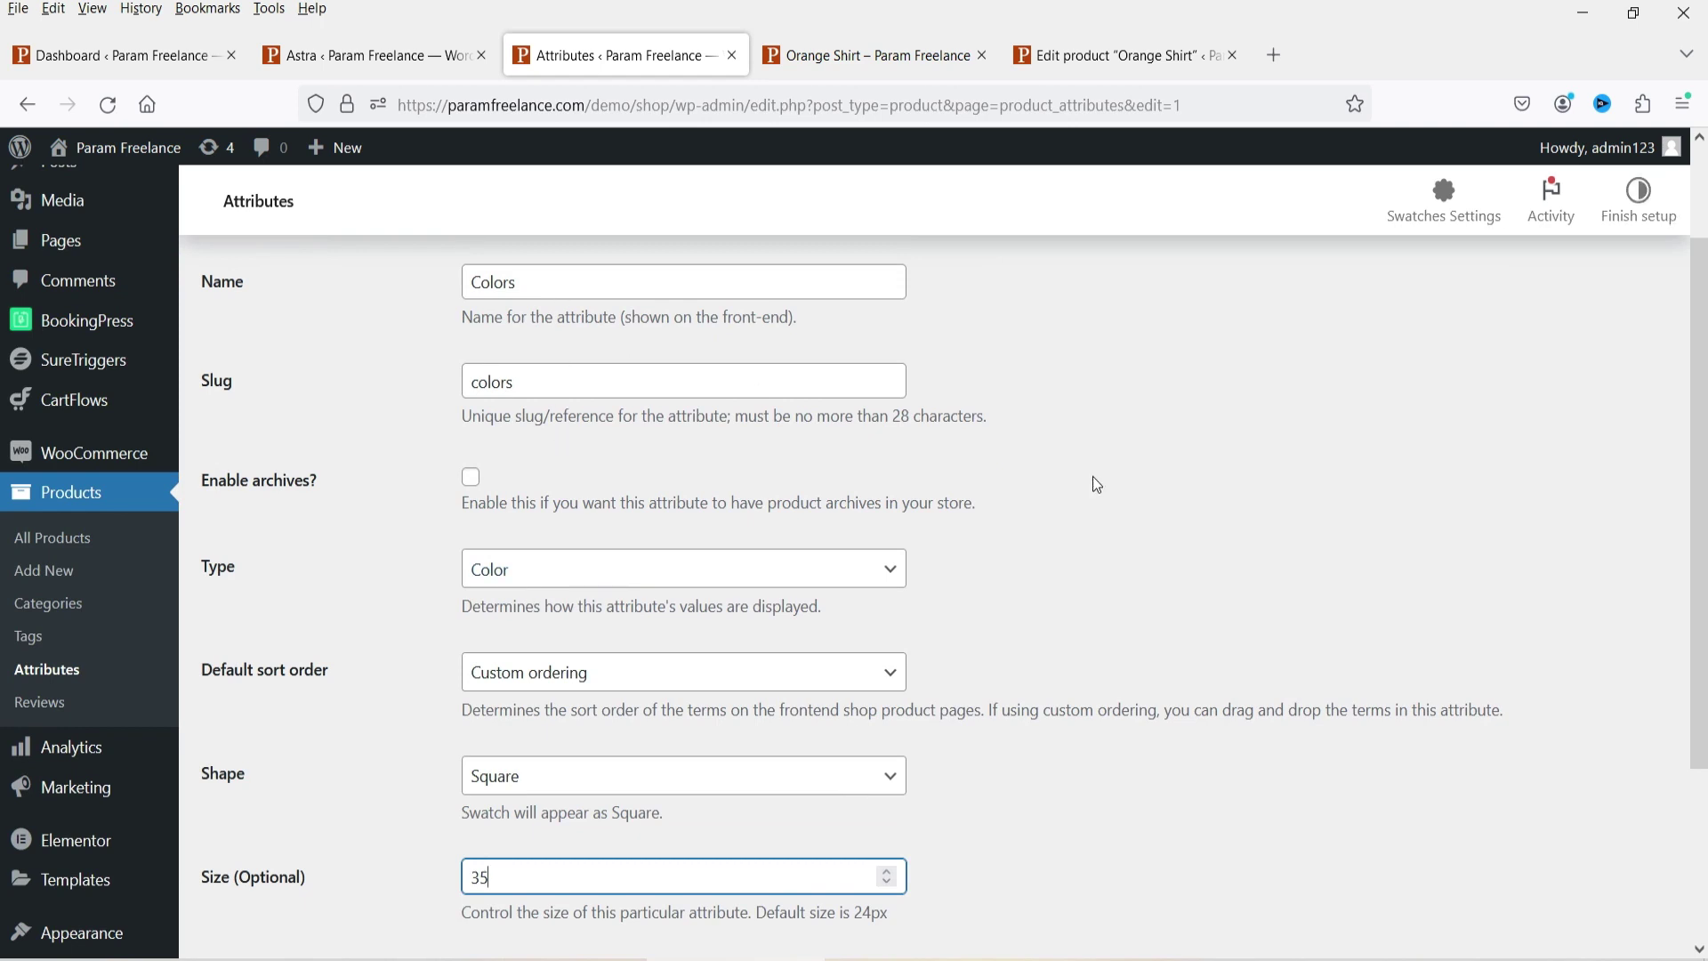
pyautogui.scroll(-3, 937, 495)
pyautogui.click(561, 529)
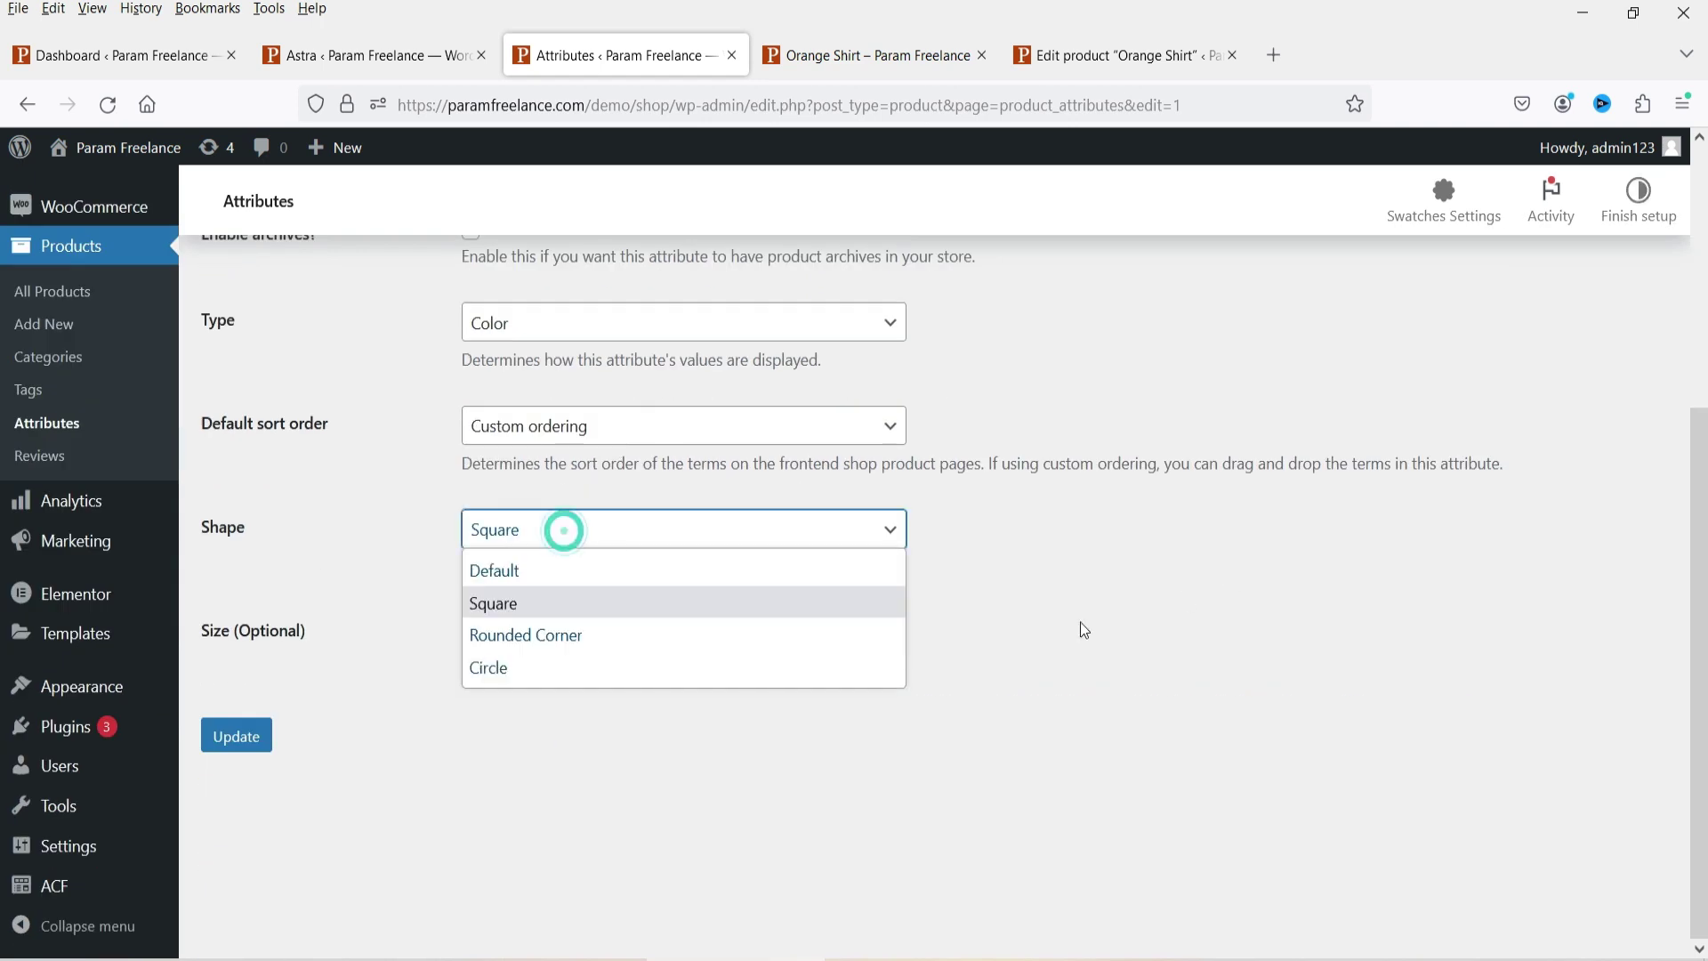
pyautogui.click(583, 571)
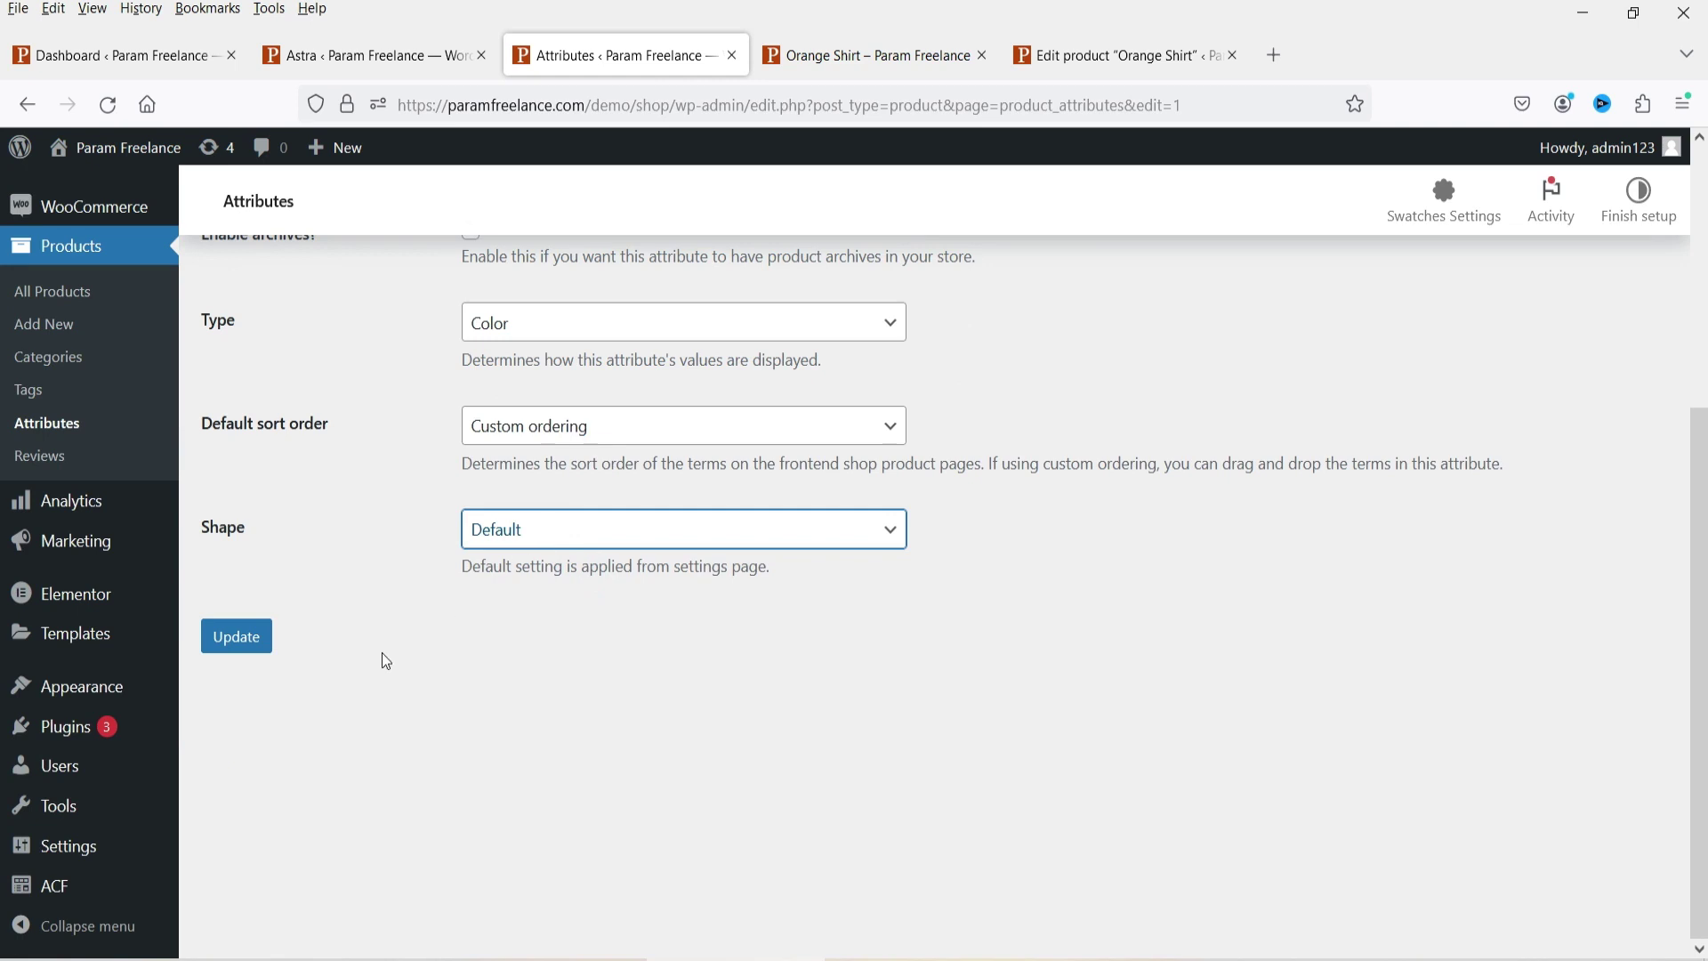
pyautogui.click(238, 639)
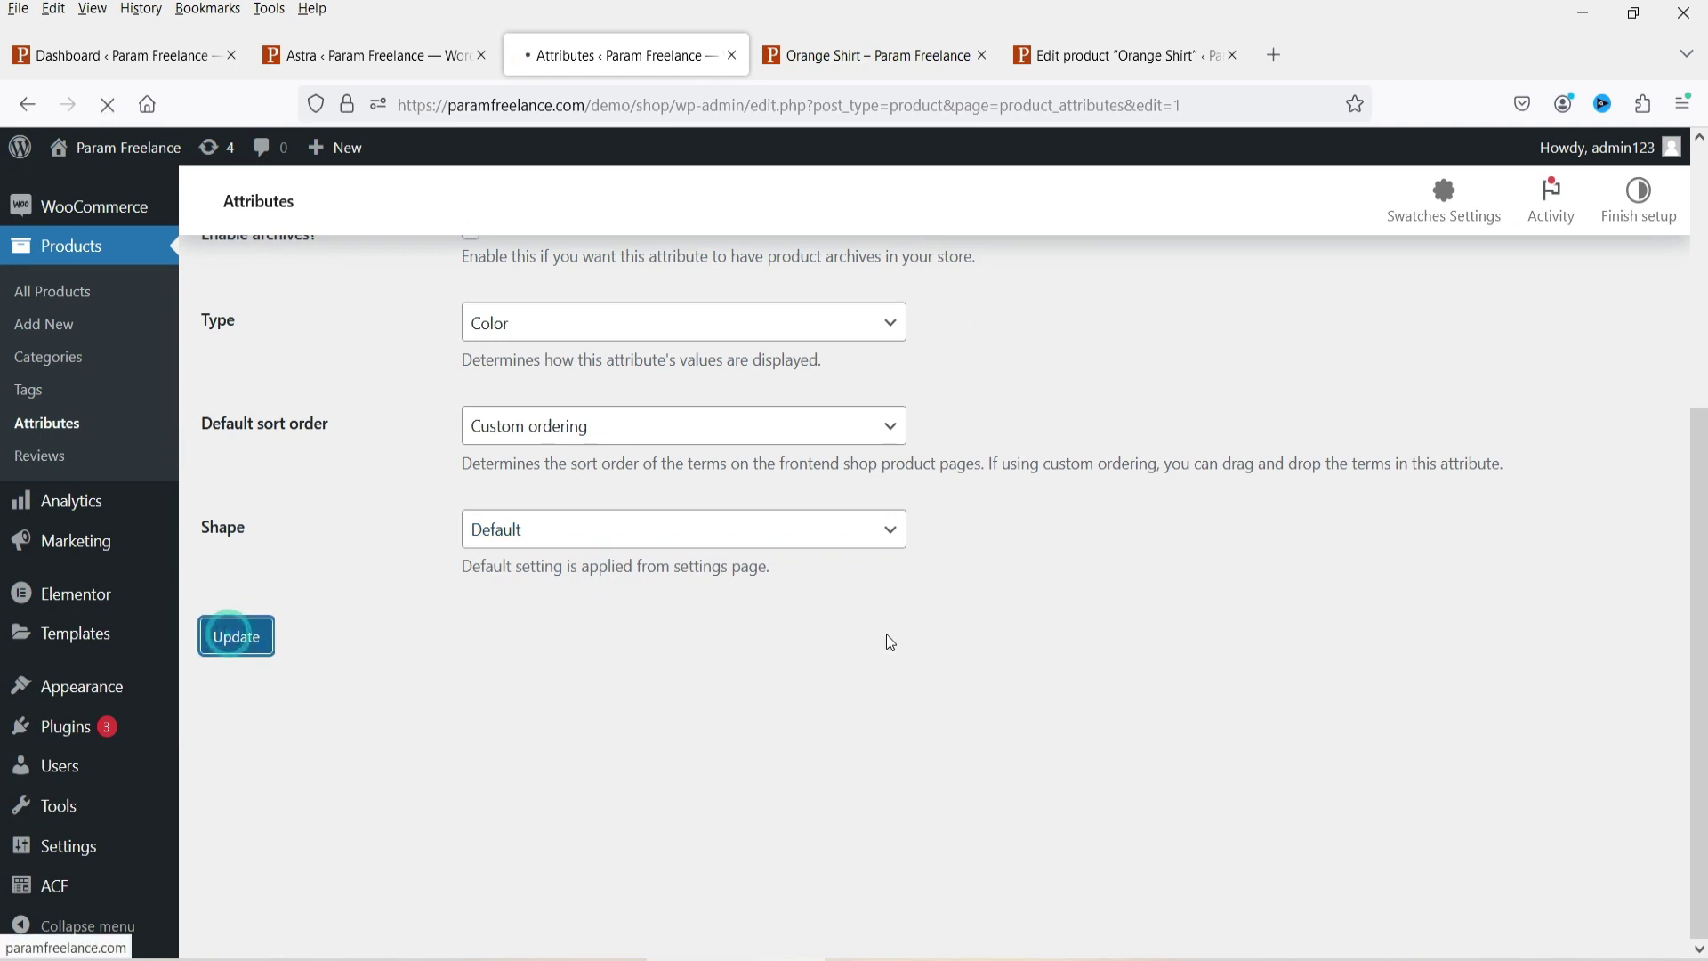
# Reload the Orange Shirt page and pick the Orange colour swatch.
pyautogui.click(826, 67)
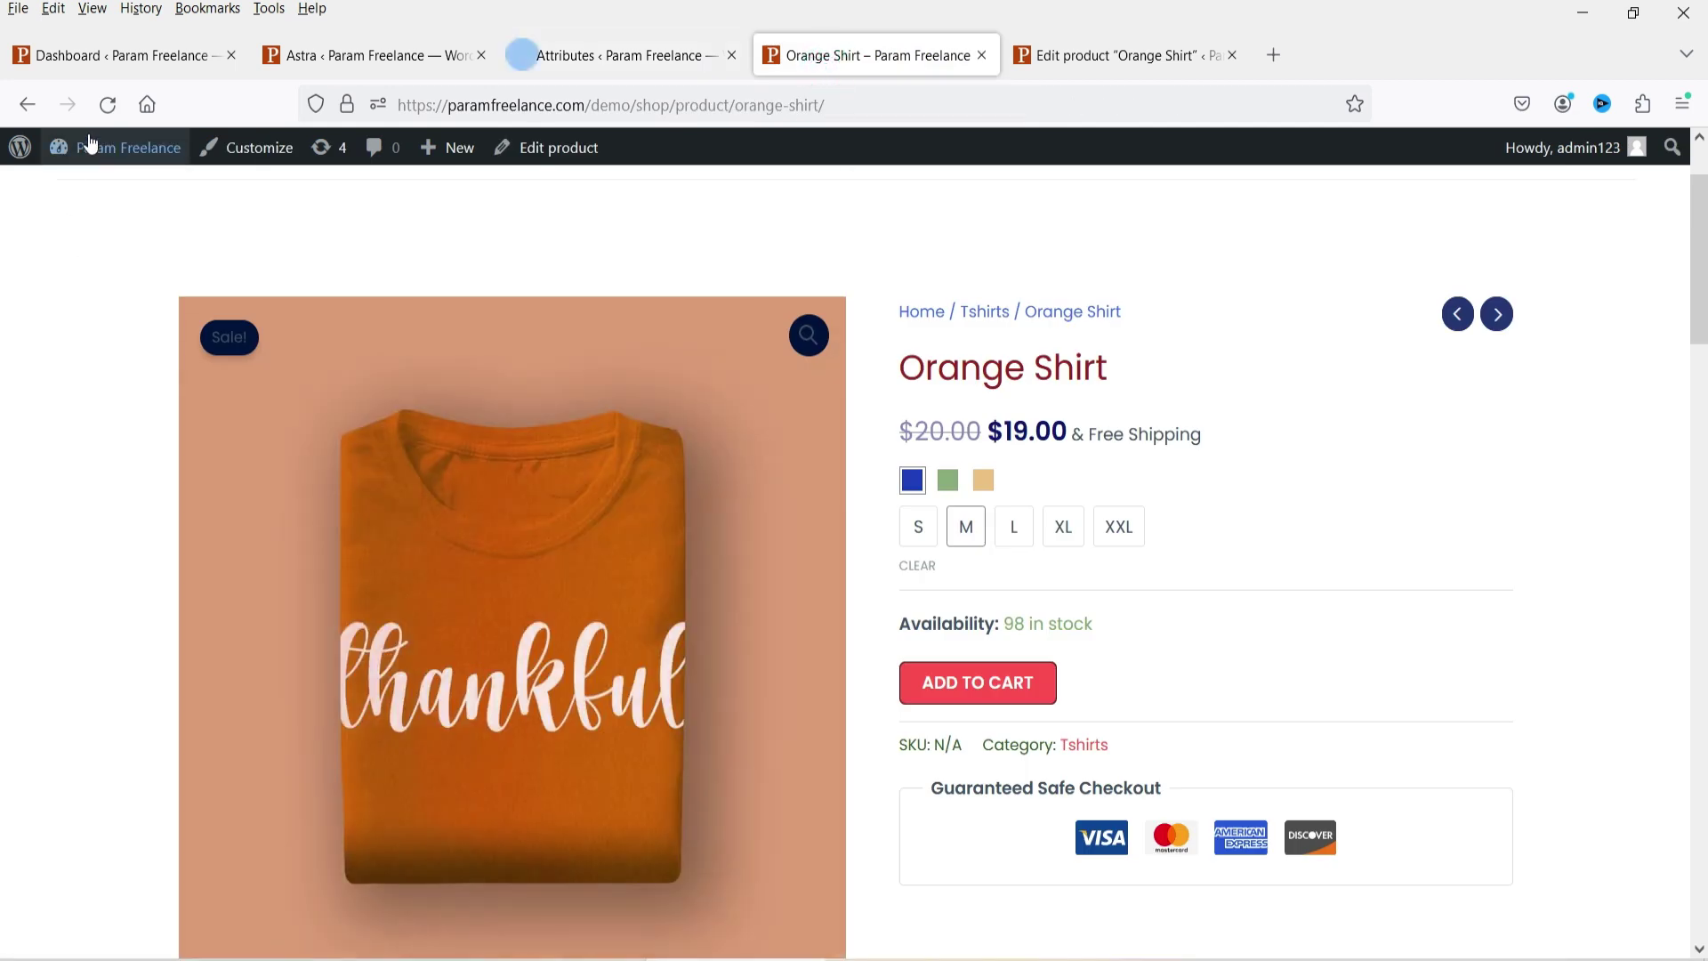
pyautogui.click(107, 105)
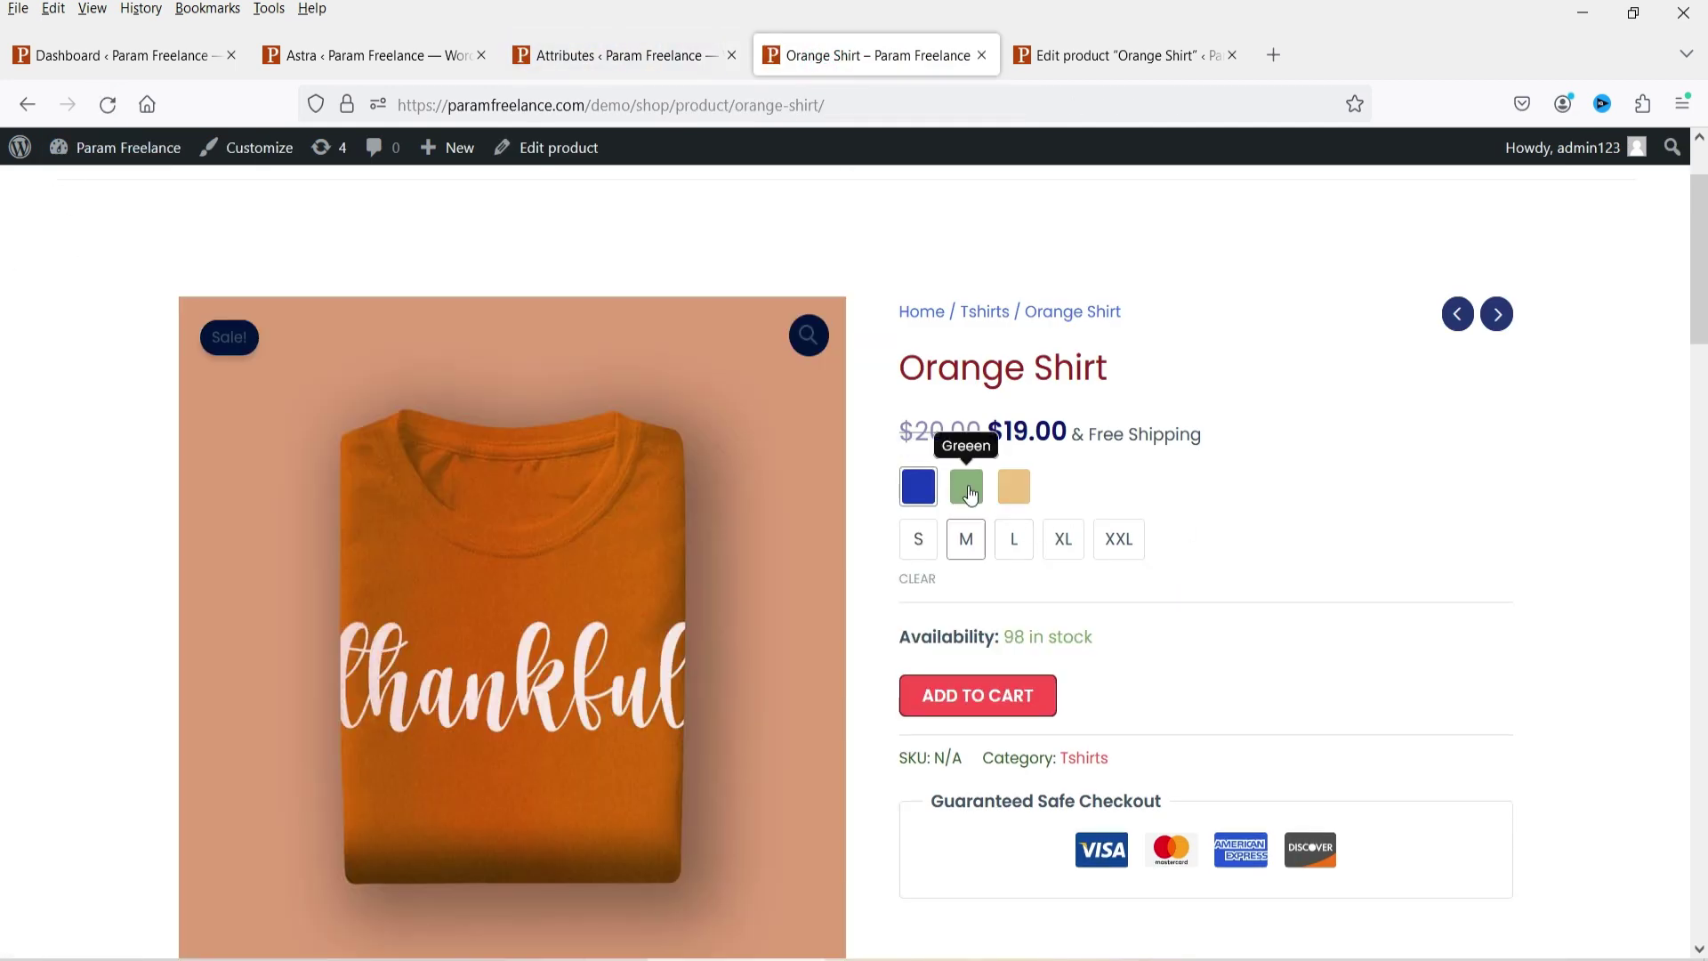
pyautogui.click(1028, 496)
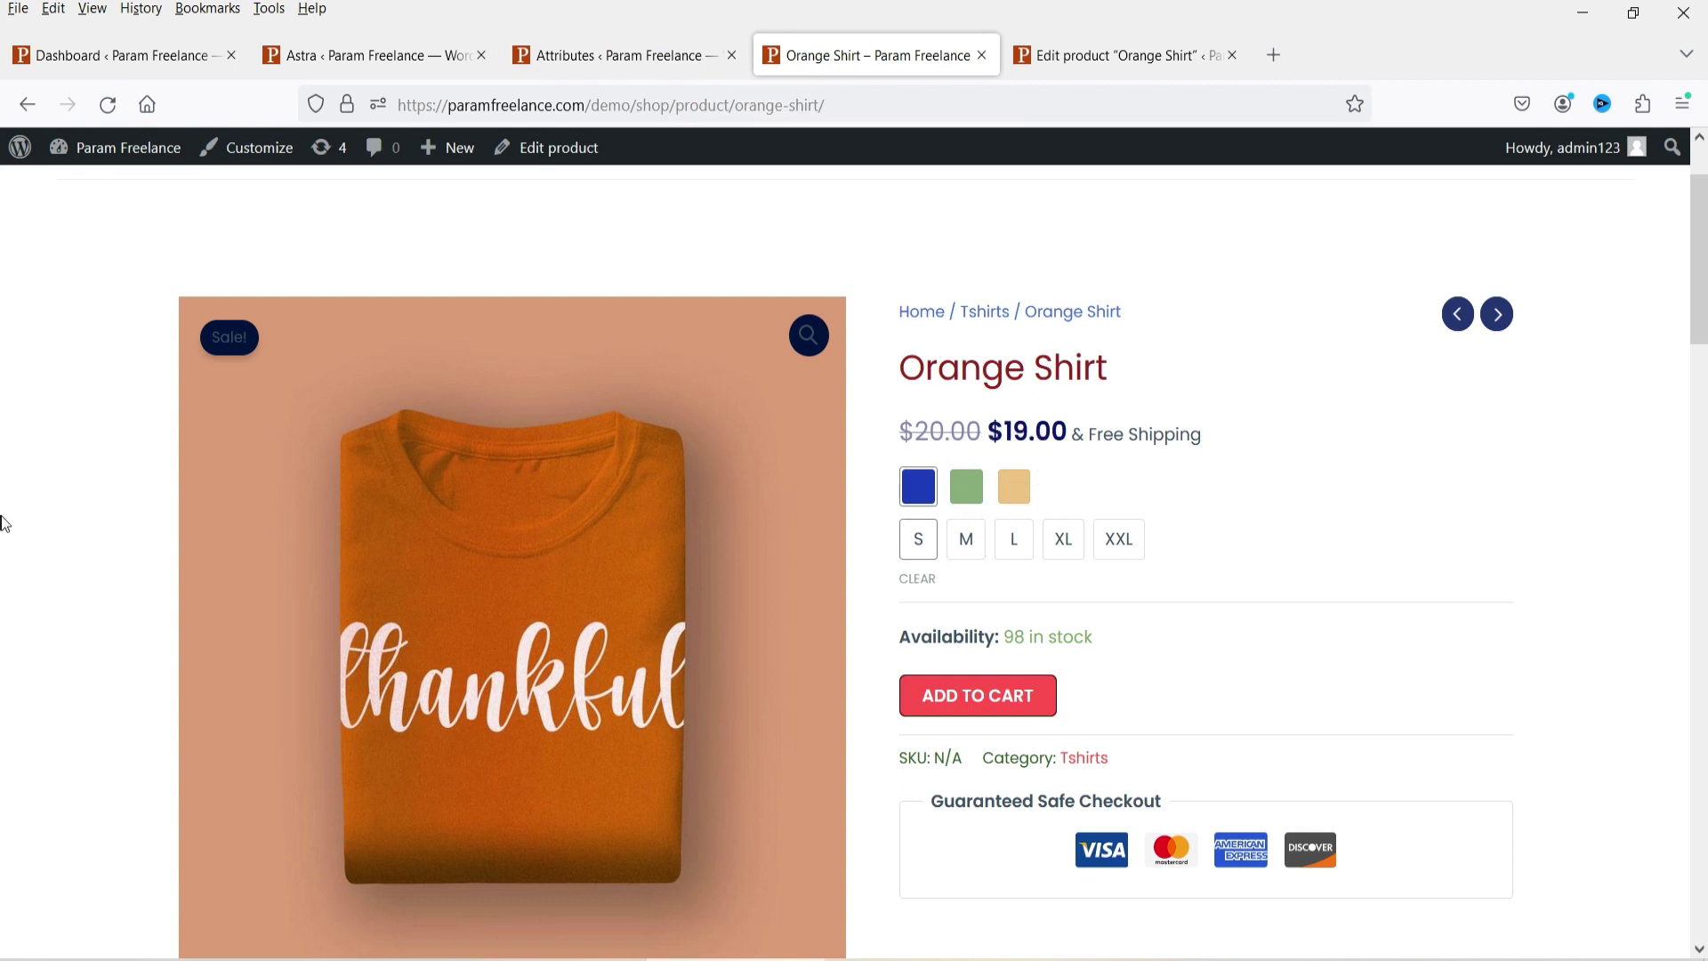
# Review the Colors attribute's Type options, then return to the Orange Shirt page.
pyautogui.click(639, 56)
pyautogui.scroll(-3, 1068, 516)
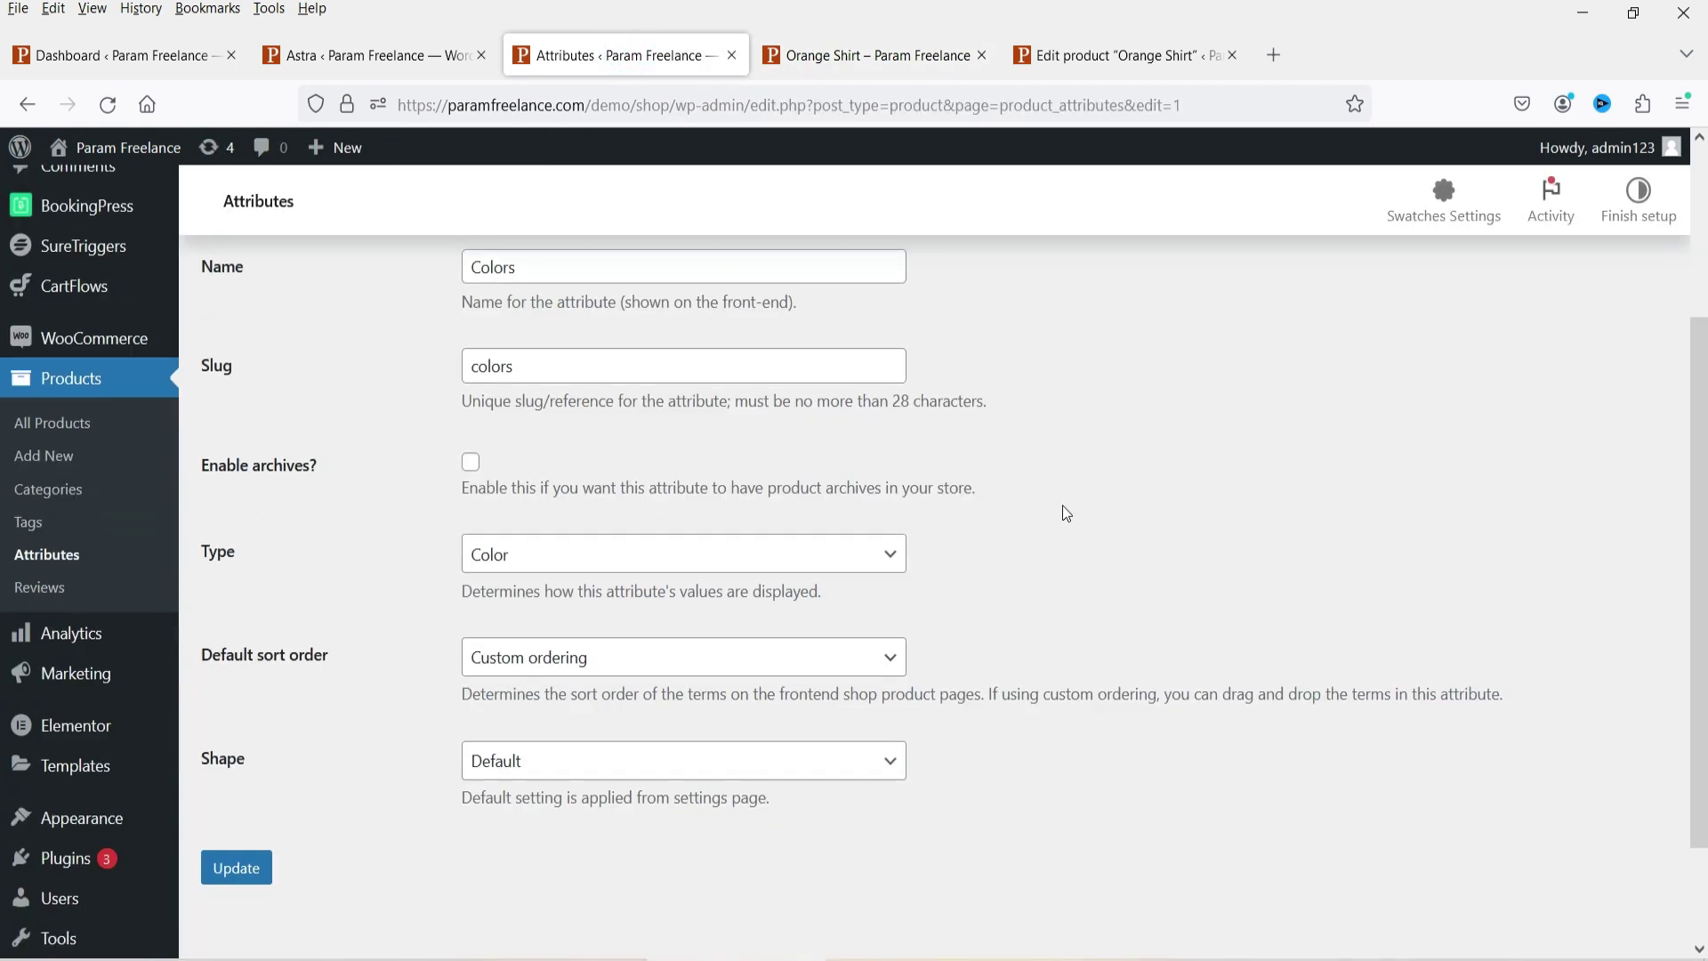
pyautogui.click(579, 556)
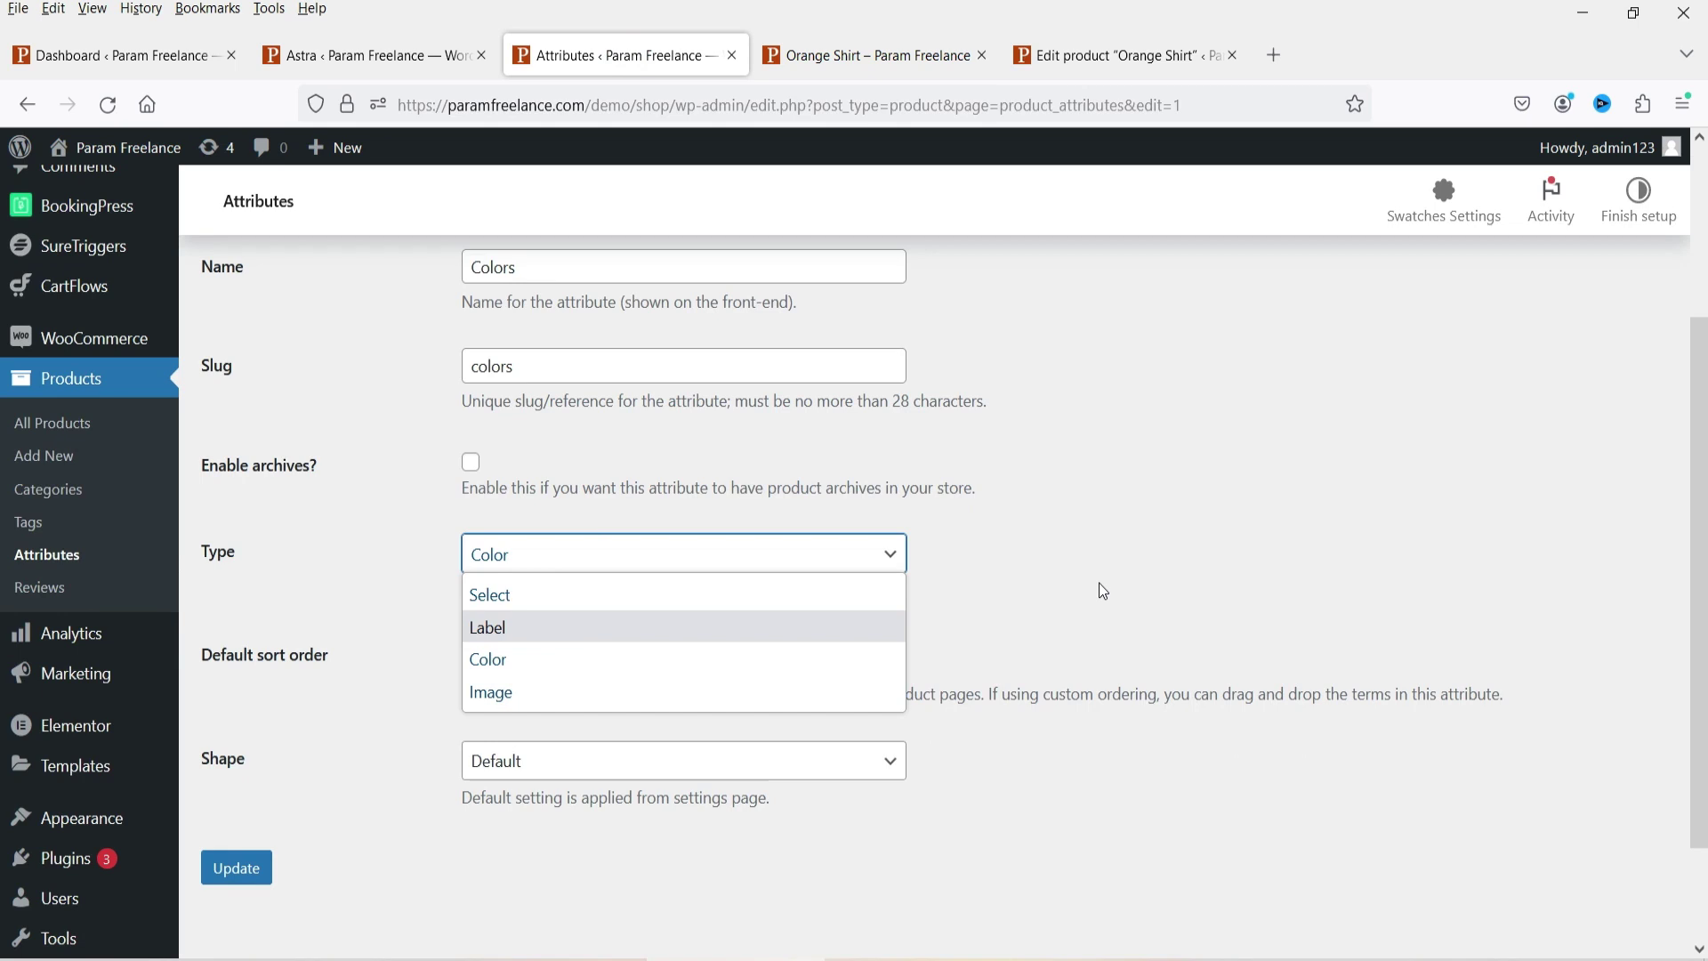
pyautogui.hotkey('ctrl', 'Tab')
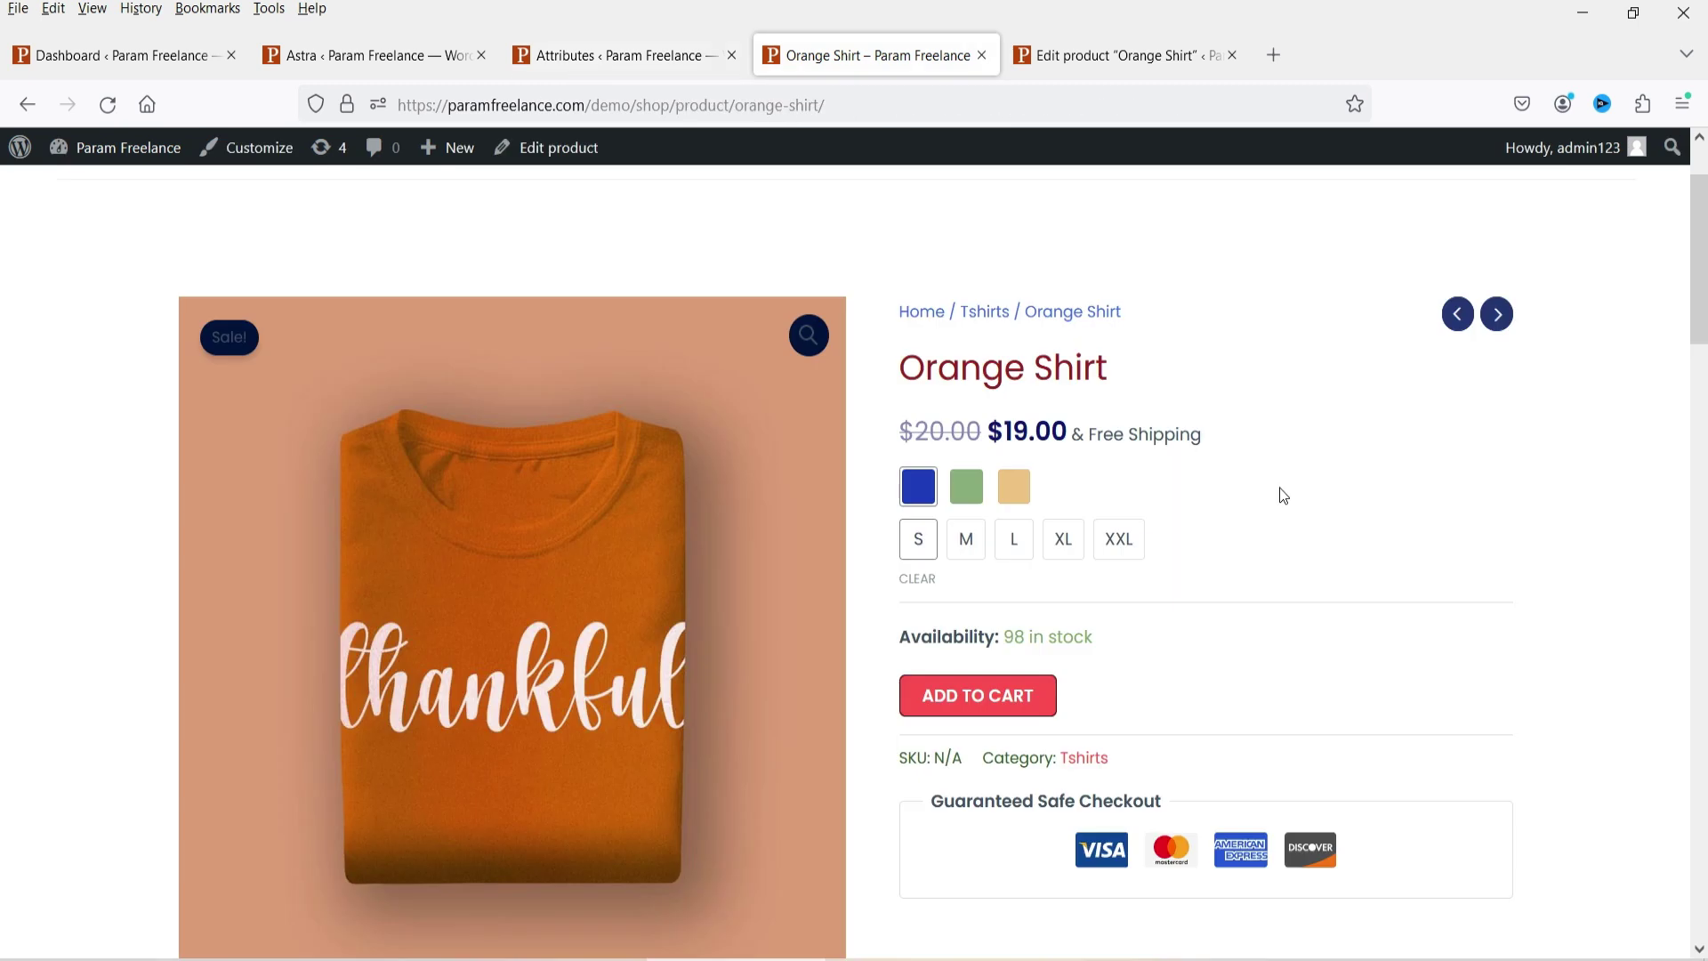